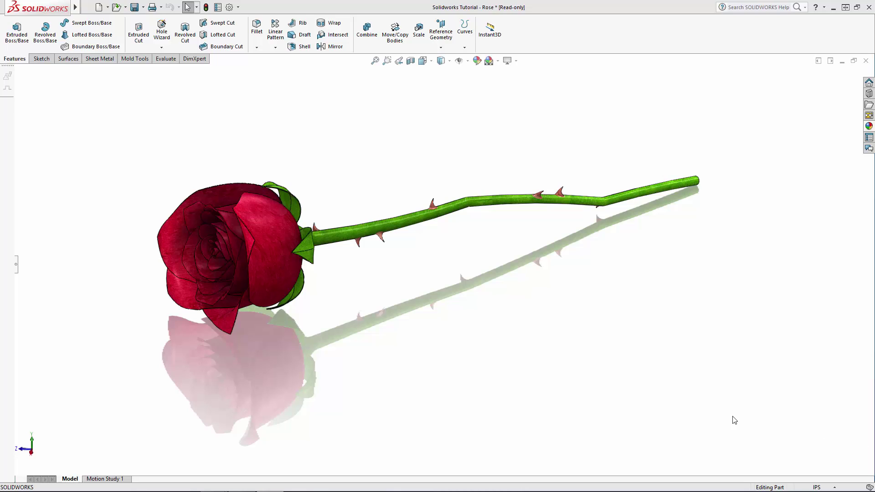
Look over the finished rose, close it without saving, and create a new part document.
{"action": "middle_click_drag", "start_coordinate": [580, 398], "coordinate": [439, 396]}
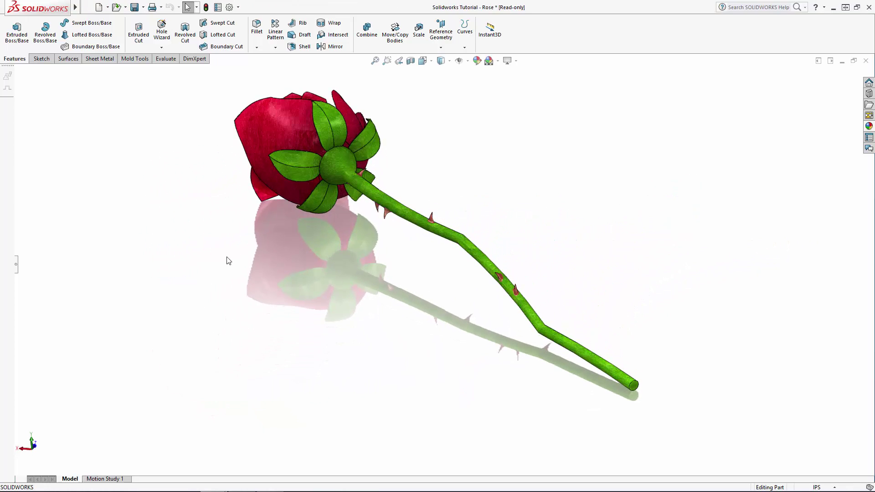
{"action": "mouse_move", "coordinate": [236, 260]}
{"action": "middle_mouse_down"}
{"action": "mouse_move", "coordinate": [266, 242]}
{"action": "mouse_move", "coordinate": [309, 255]}
{"action": "mouse_move", "coordinate": [324, 272]}
{"action": "mouse_move", "coordinate": [327, 316]}
{"action": "mouse_move", "coordinate": [338, 319]}
{"action": "mouse_move", "coordinate": [416, 307]}
{"action": "mouse_move", "coordinate": [436, 309]}
{"action": "mouse_move", "coordinate": [423, 318]}
{"action": "mouse_move", "coordinate": [412, 314]}
{"action": "mouse_move", "coordinate": [519, 326]}
{"action": "middle_mouse_up"}
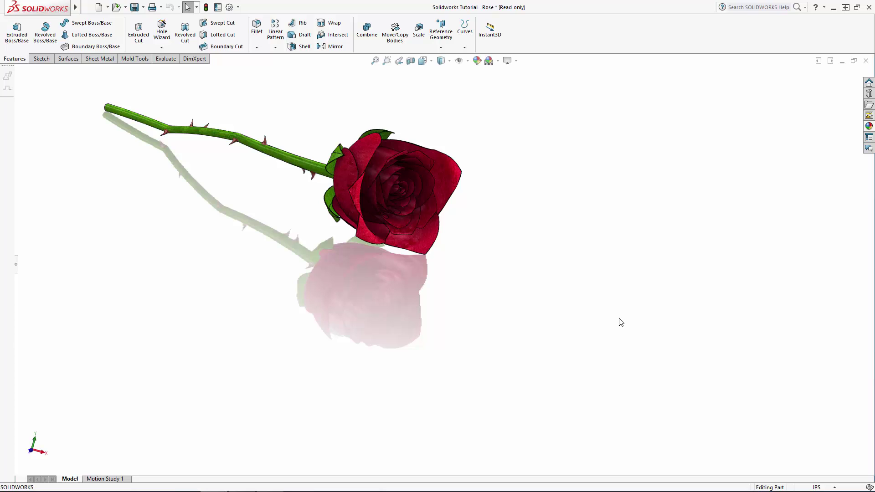
{"action": "left_click", "coordinate": [866, 61]}
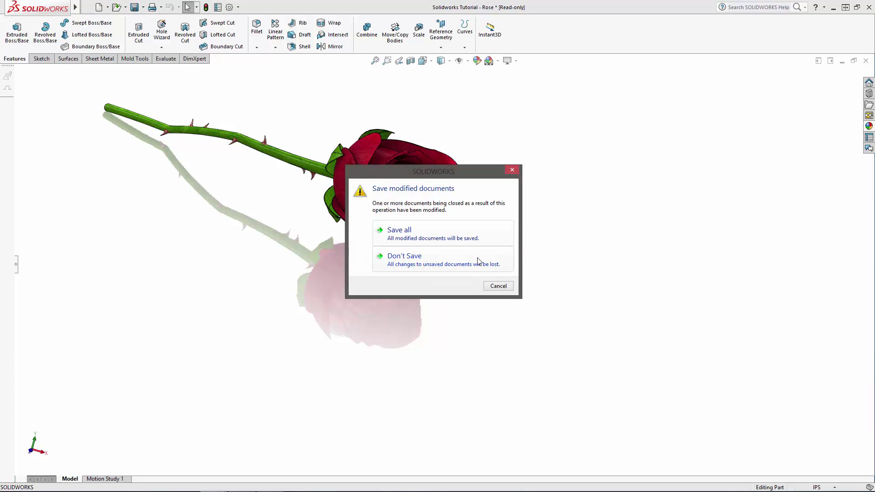
{"action": "left_click", "coordinate": [479, 259]}
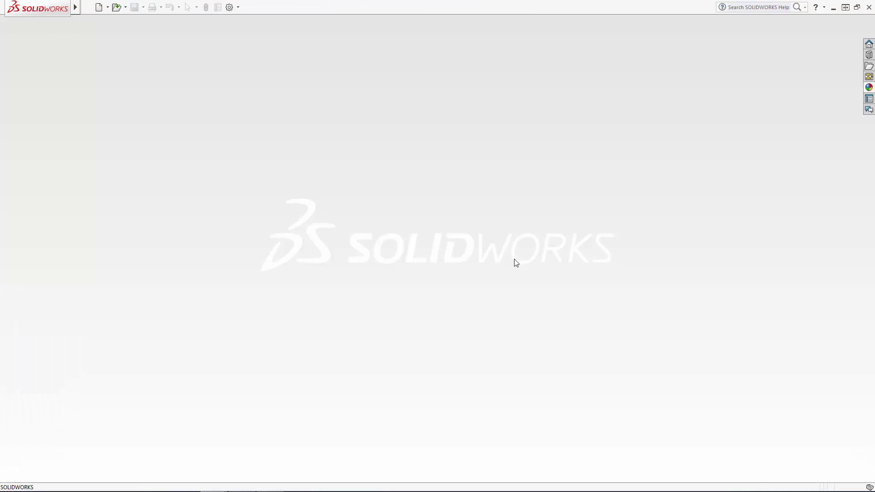
{"action": "left_click", "coordinate": [98, 8]}
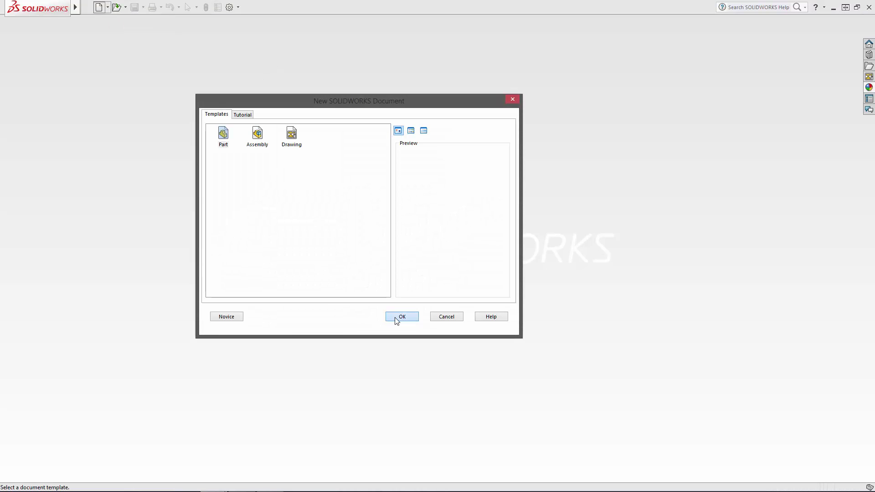
{"action": "left_click", "coordinate": [402, 317]}
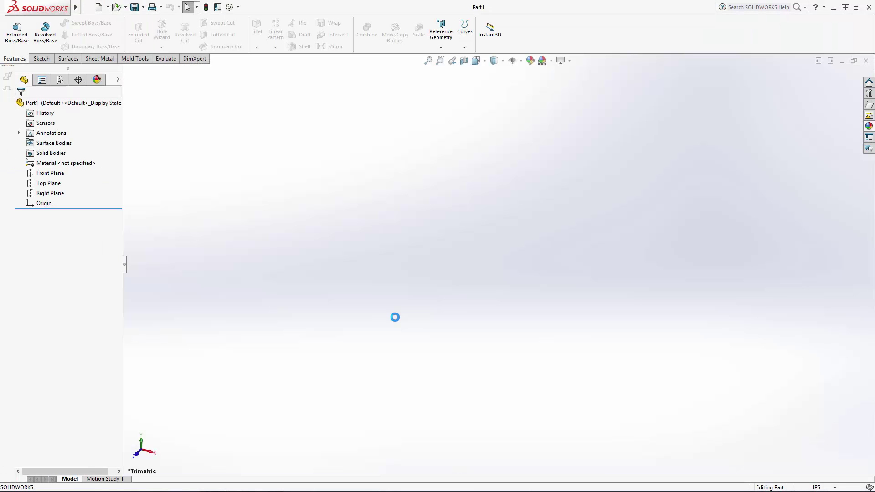
Change the new part's scene background to plain white and return to the feature tree.
{"action": "left_click", "coordinate": [97, 80]}
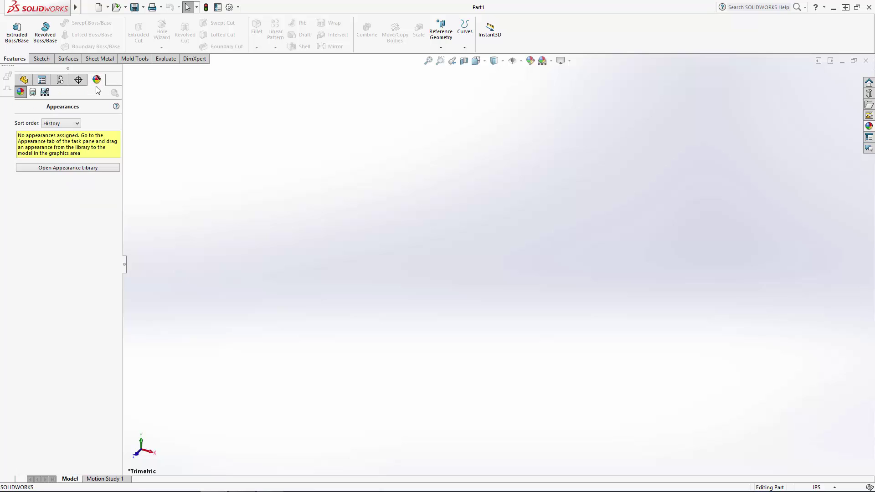
{"action": "left_click", "coordinate": [45, 92]}
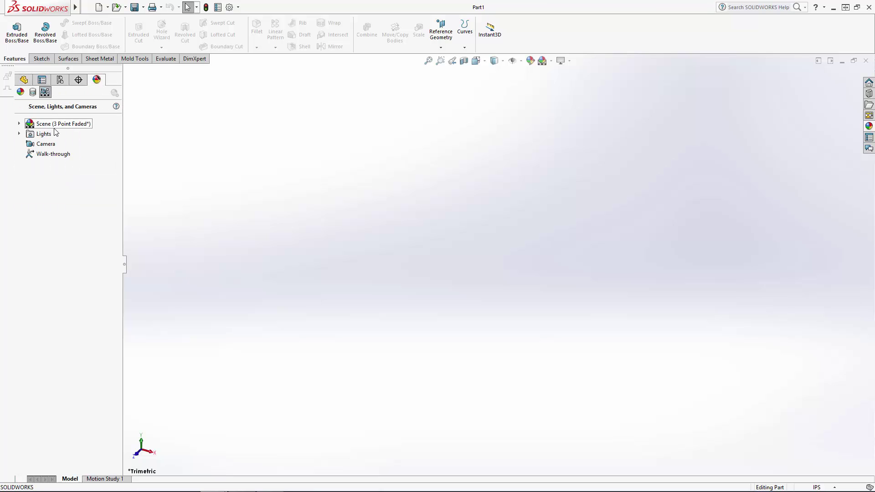
{"action": "left_click", "coordinate": [89, 183]}
{"action": "left_click", "coordinate": [37, 197]}
{"action": "left_click", "coordinate": [20, 106]}
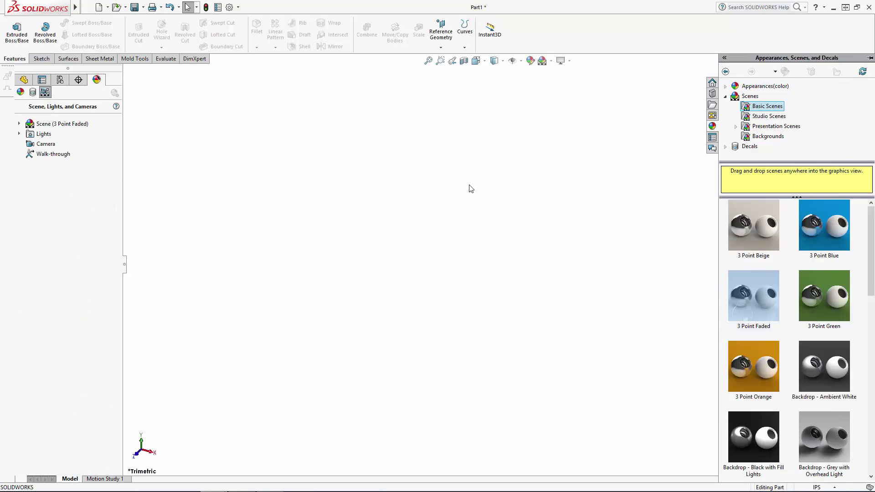
{"action": "left_click", "coordinate": [24, 80]}
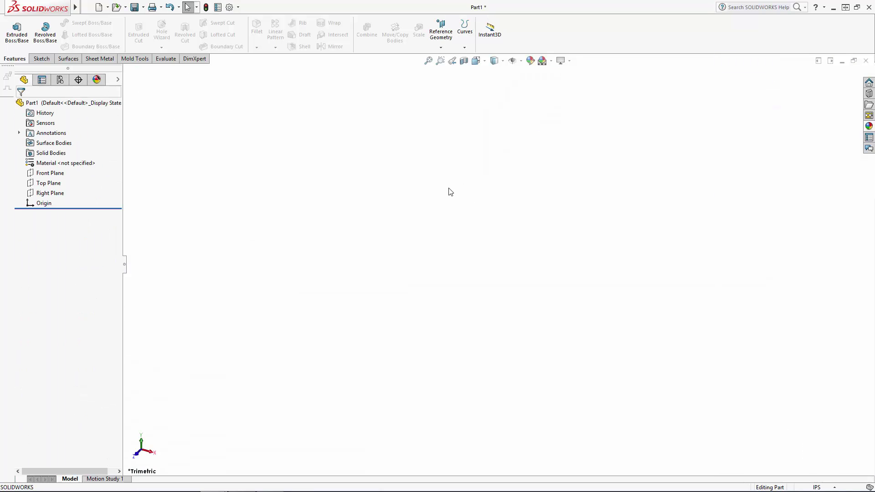
Start a sketch on the Top Plane and draw an upright ellipse centred on the origin, about 3.09 in tall.
{"action": "left_click", "coordinate": [41, 58]}
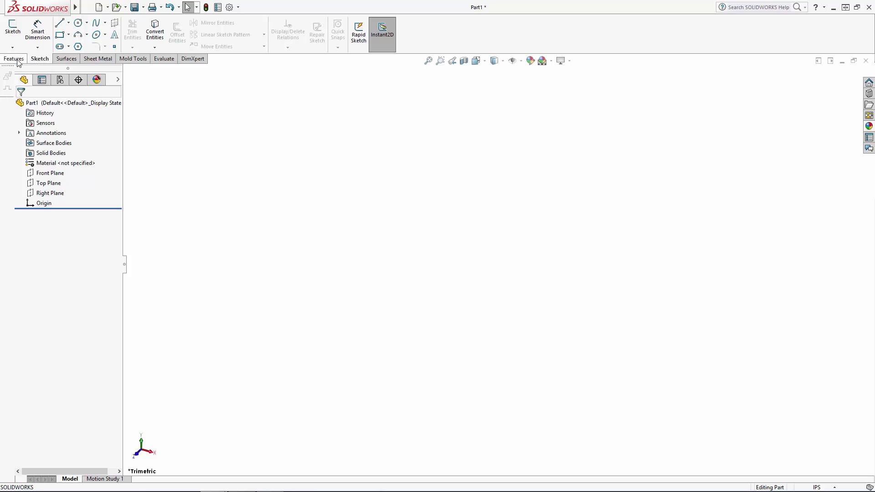
{"action": "left_click", "coordinate": [13, 48]}
{"action": "left_click", "coordinate": [21, 56]}
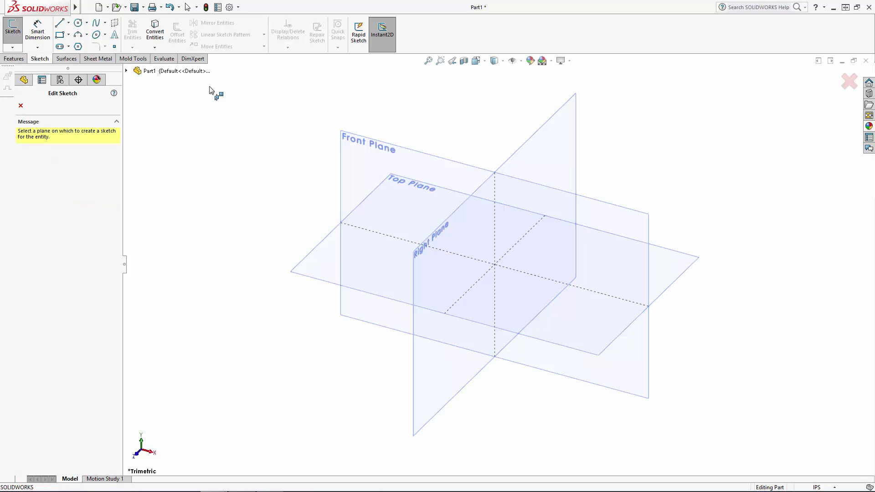
{"action": "left_click", "coordinate": [313, 263]}
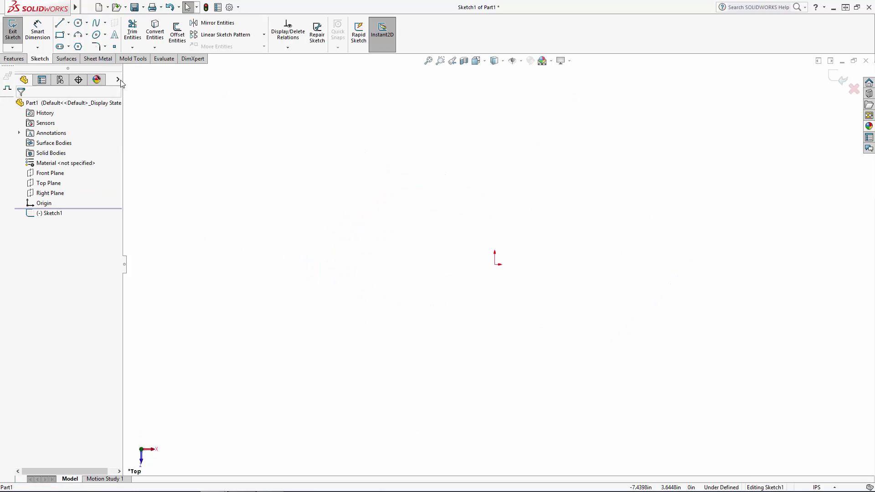
{"action": "left_click", "coordinate": [96, 35]}
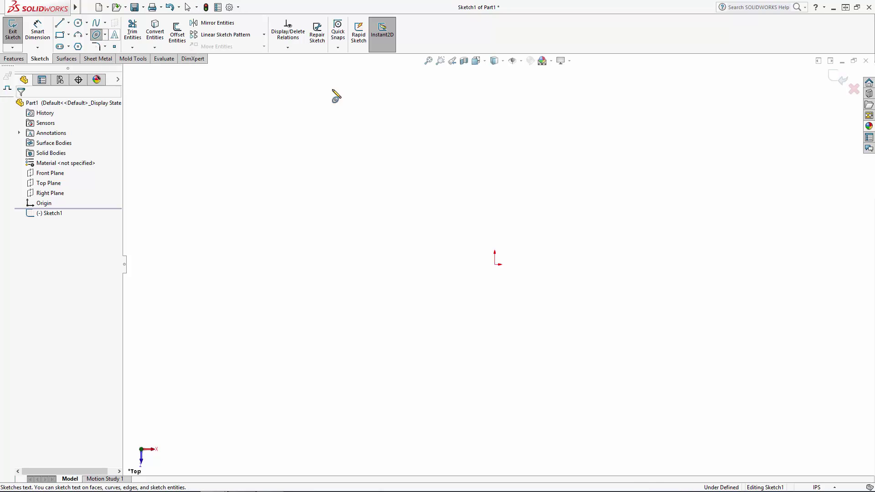
{"action": "left_click", "coordinate": [495, 264]}
{"action": "left_click", "coordinate": [495, 188]}
{"action": "left_click", "coordinate": [446, 231]}
{"action": "key", "text": "Escape"}
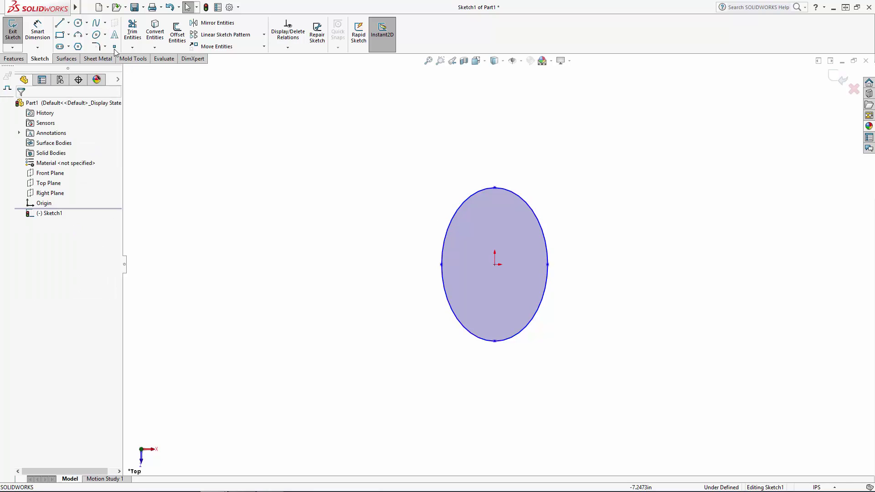
Draw a vertical centerline through the ellipse from its uppermost point to its lowest point.
{"action": "left_click", "coordinate": [68, 22]}
{"action": "left_click", "coordinate": [82, 45]}
{"action": "left_click", "coordinate": [495, 188]}
{"action": "left_click", "coordinate": [494, 341]}
{"action": "key", "text": "Escape"}
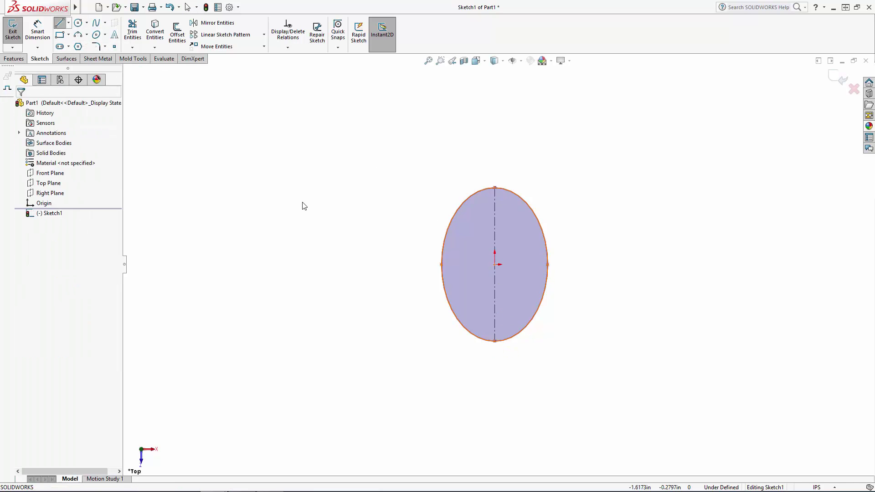
Dimension the vertical centerline to set the ellipse's height to 0.175 in.
{"action": "left_click", "coordinate": [46, 32]}
{"action": "left_click", "coordinate": [495, 302]}
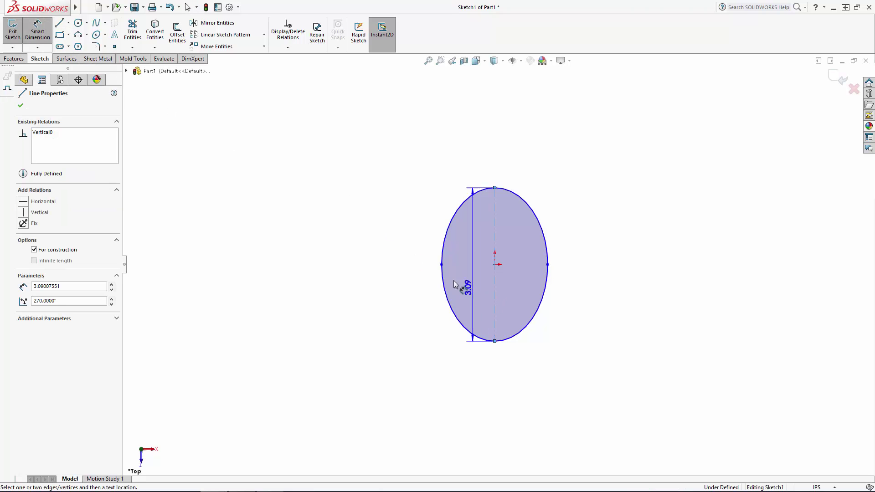
{"action": "left_click", "coordinate": [390, 257]}
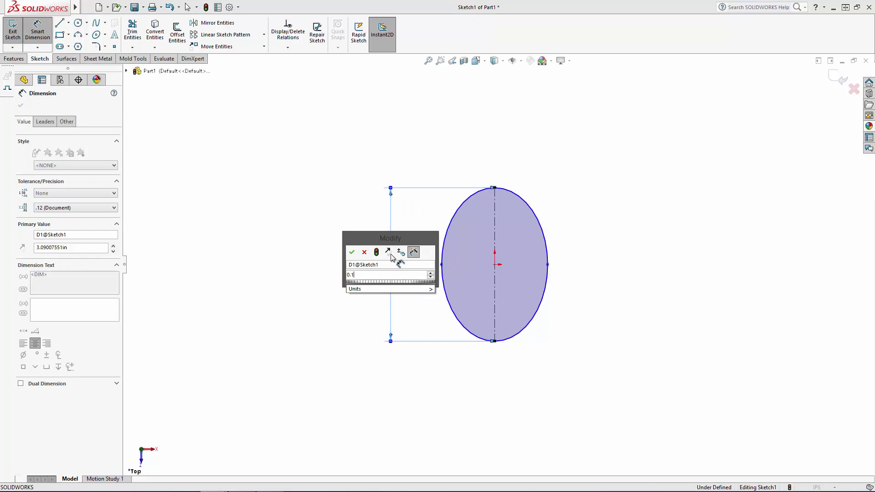
{"action": "type", "text": "0.18"}
{"action": "key", "text": "Return"}
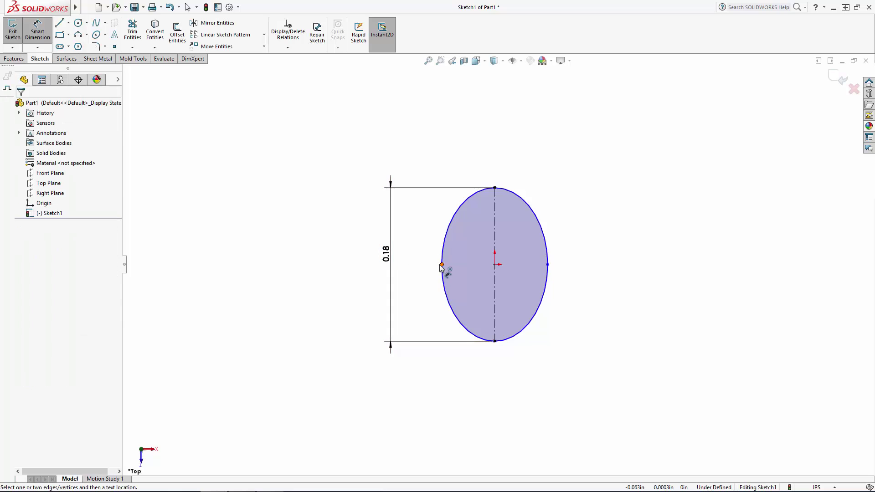
Dimension the distance between the ellipse's two side points to set its width to 0.125 in.
{"action": "left_click", "coordinate": [441, 265]}
{"action": "left_click", "coordinate": [547, 265]}
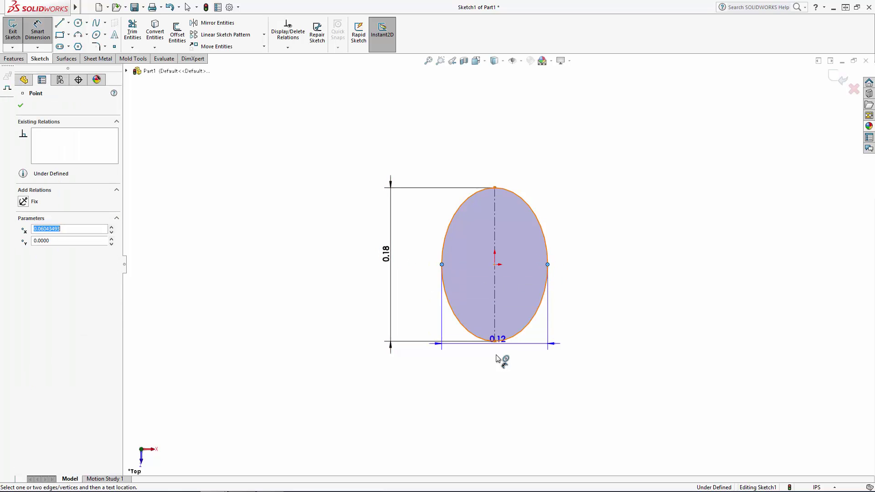
{"action": "left_click", "coordinate": [507, 379]}
{"action": "type", "text": "0.125"}
{"action": "key", "text": "Return"}
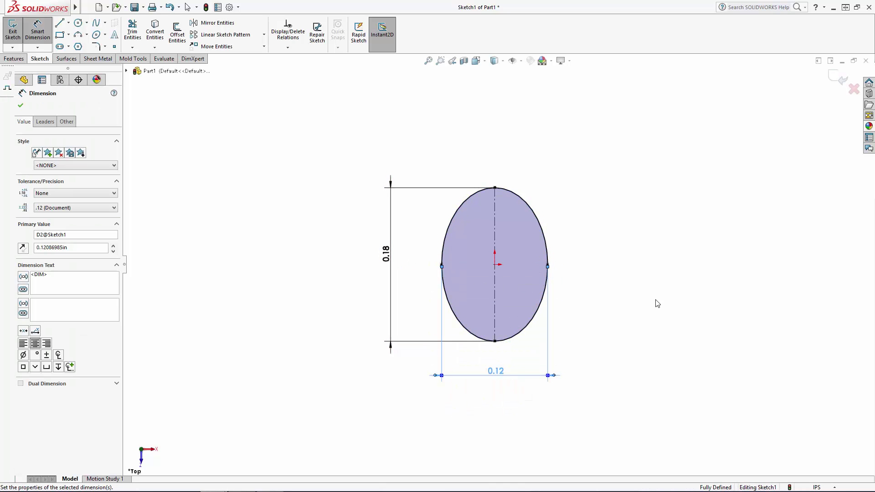
{"action": "key", "text": "Escape"}
Trim away the half of the ellipse on the right of the centerline using Trim to closest.
{"action": "left_click", "coordinate": [133, 31]}
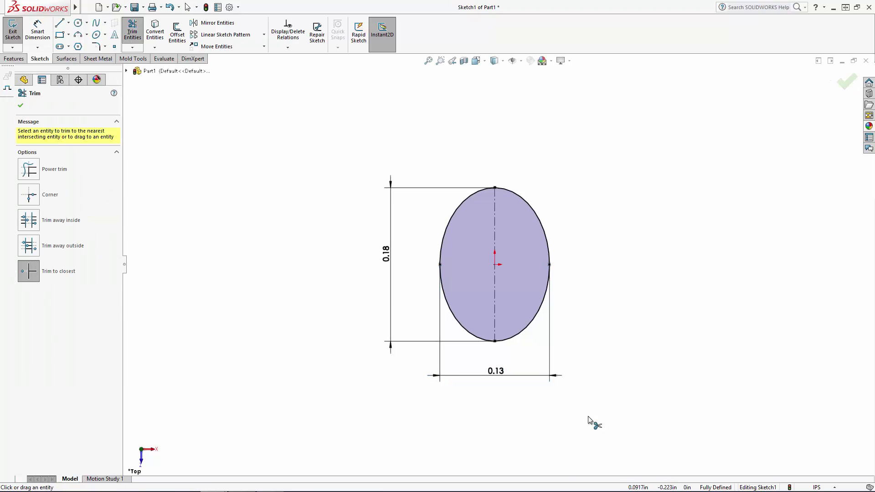
{"action": "left_click", "coordinate": [528, 332]}
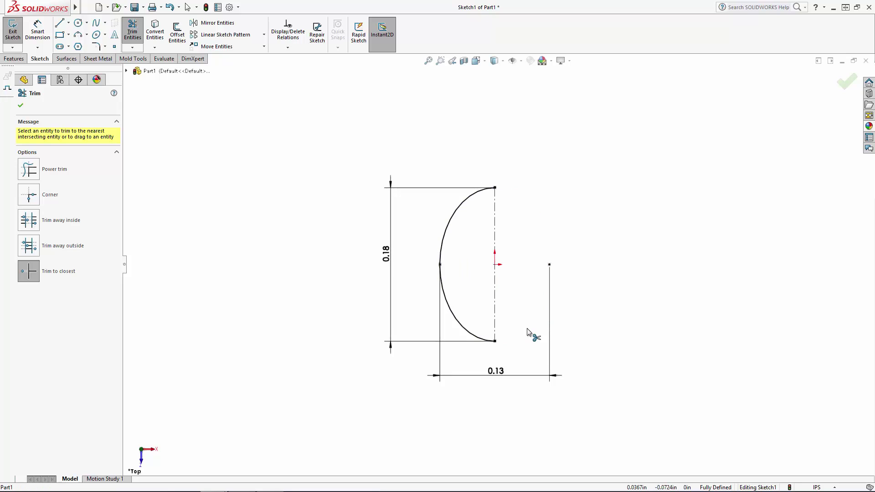
{"action": "key", "text": "Escape"}
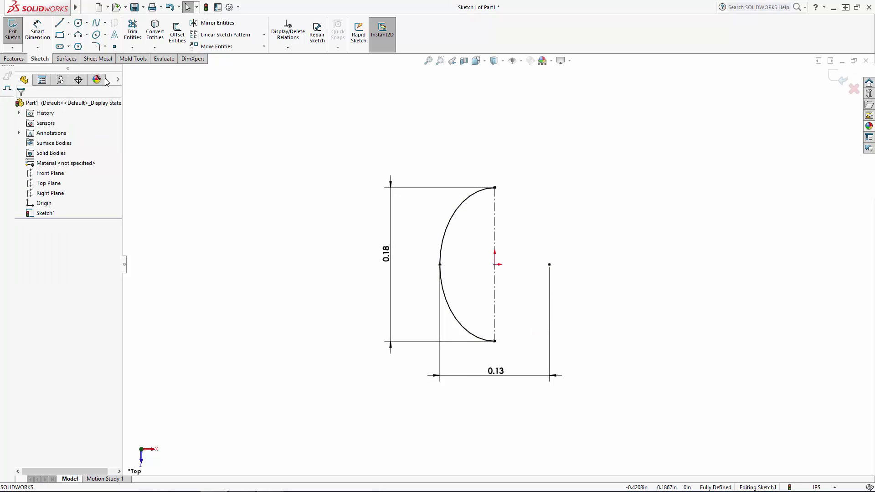
Sketch a partial ellipse centred on the origin, radii about 0.0875 and 0.0528 in, from the right flank up to the centerline's upper end.
{"action": "left_click", "coordinate": [106, 37]}
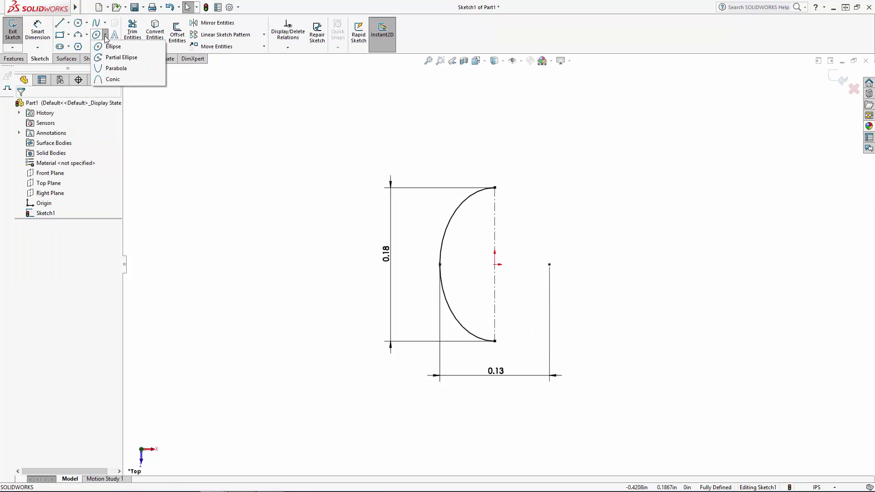
{"action": "left_click", "coordinate": [115, 58]}
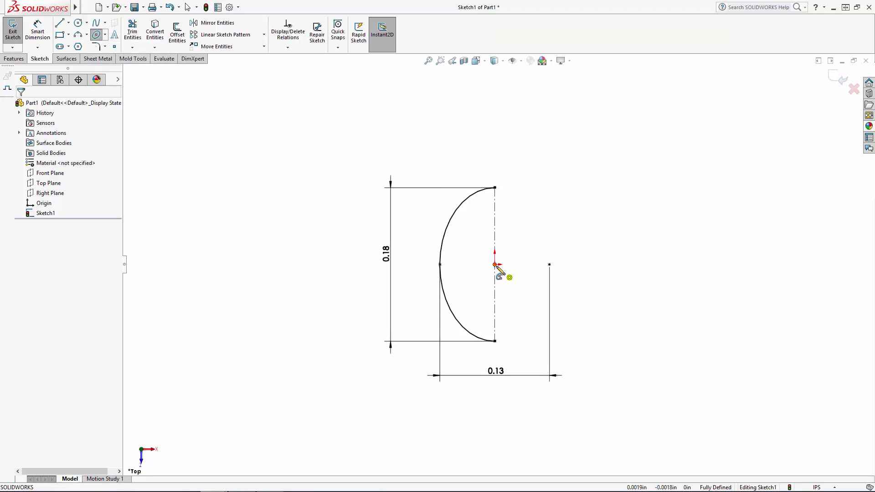
{"action": "left_click", "coordinate": [495, 264]}
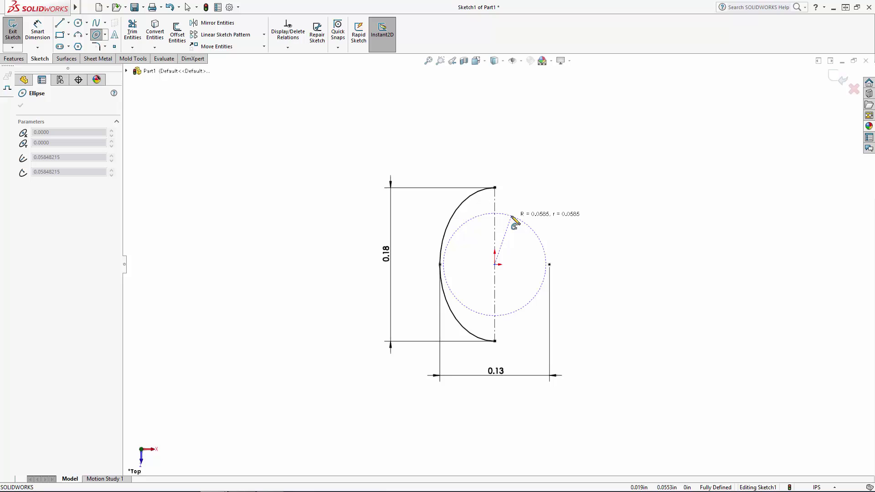
{"action": "left_click", "coordinate": [495, 187]}
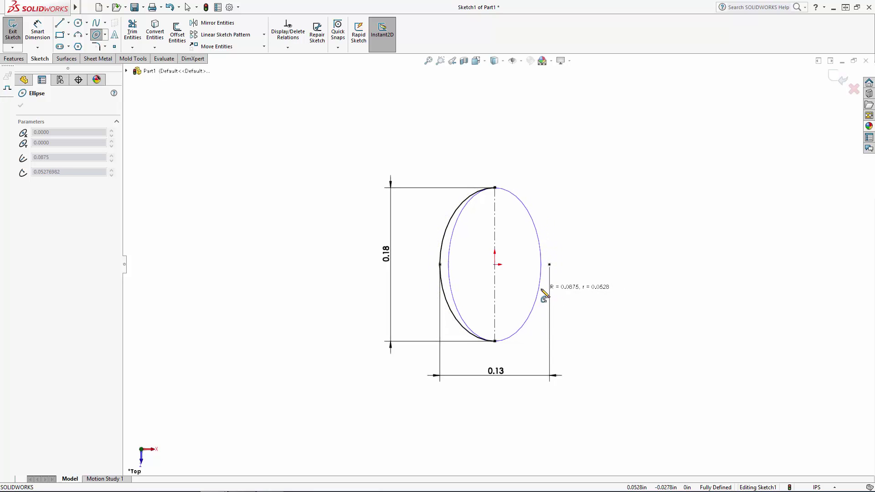
{"action": "left_click", "coordinate": [540, 288]}
{"action": "left_click", "coordinate": [496, 187]}
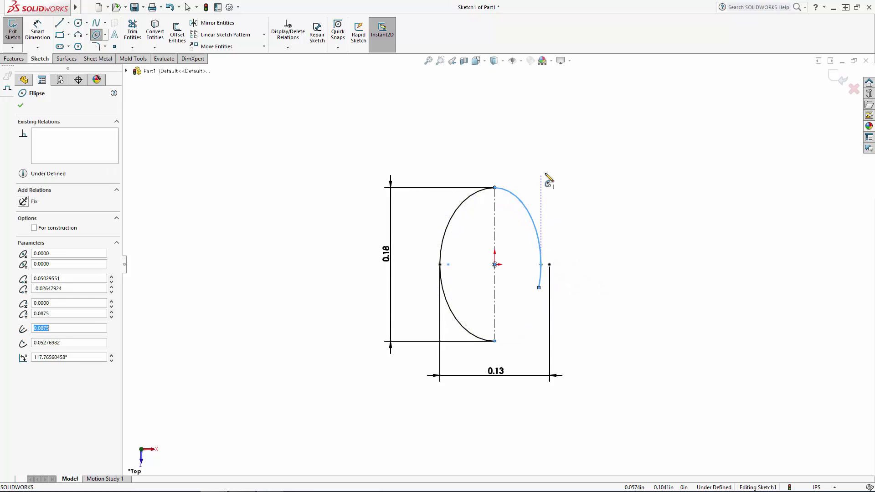
{"action": "key", "text": "Escape"}
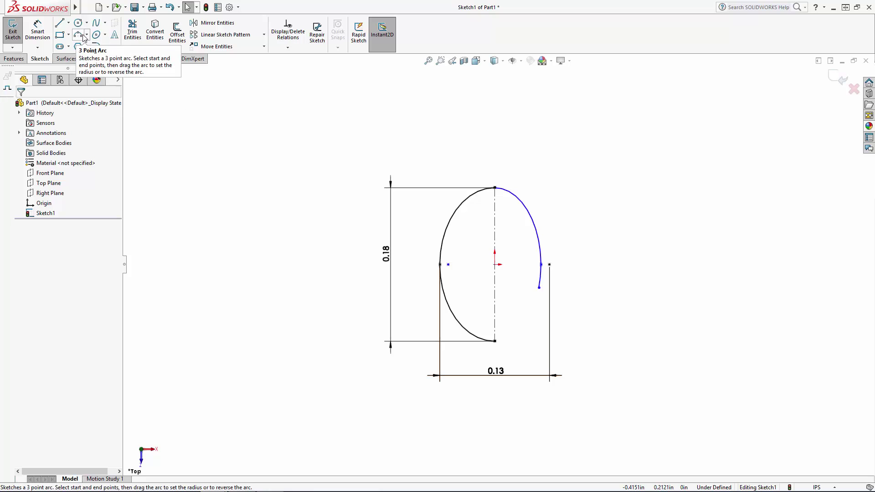
Sketch a 3 point arc of about 0.047 in radius from the partial ellipse's lower end, bulging downward and ending inside the left half-ellipse.
{"action": "left_click", "coordinate": [79, 36]}
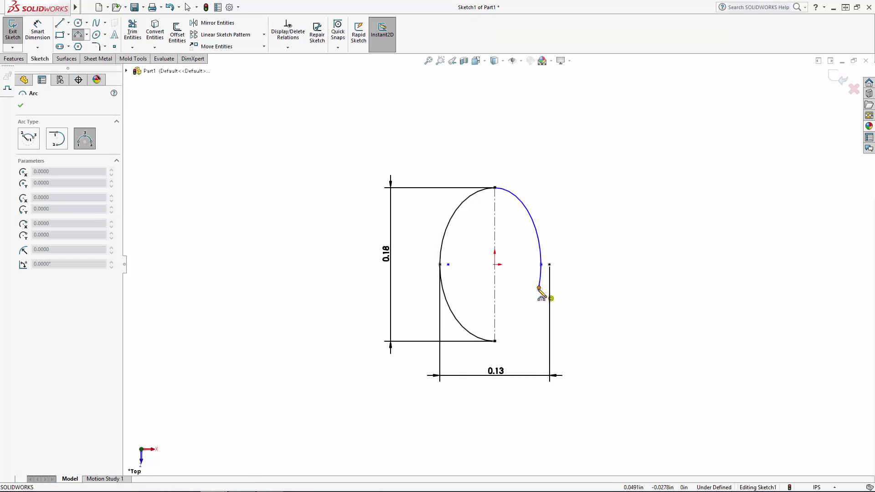
{"action": "left_click", "coordinate": [539, 287]}
{"action": "left_click", "coordinate": [458, 292]}
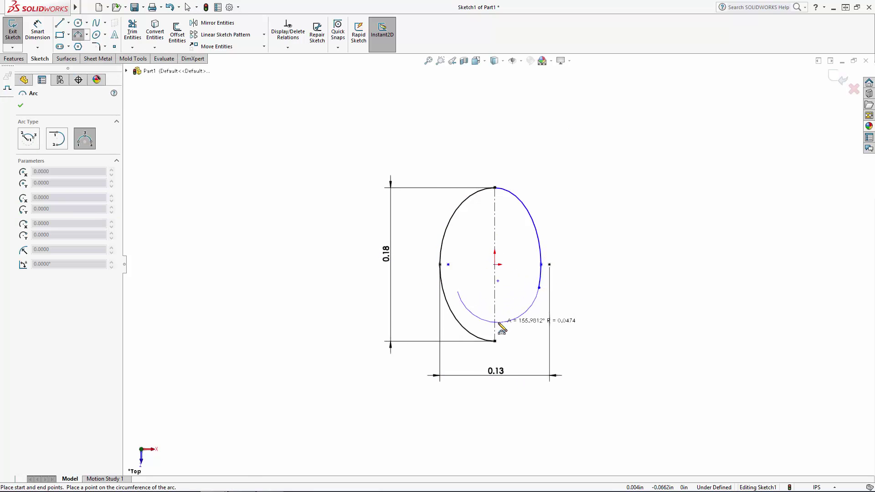
{"action": "left_click", "coordinate": [499, 324]}
{"action": "key", "text": "Escape"}
Add a tangent relation between the new arc and the partial ellipse.
{"action": "left_click", "coordinate": [500, 323]}
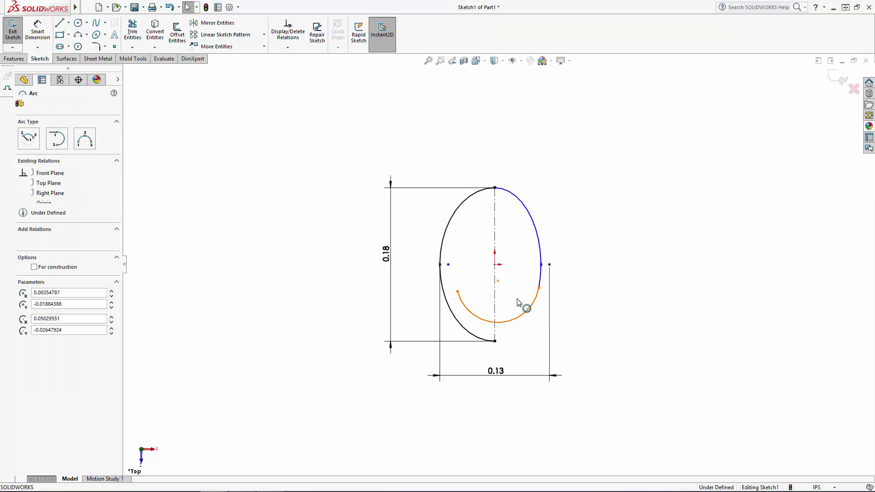
{"action": "left_click", "coordinate": [538, 275], "text": "ctrl"}
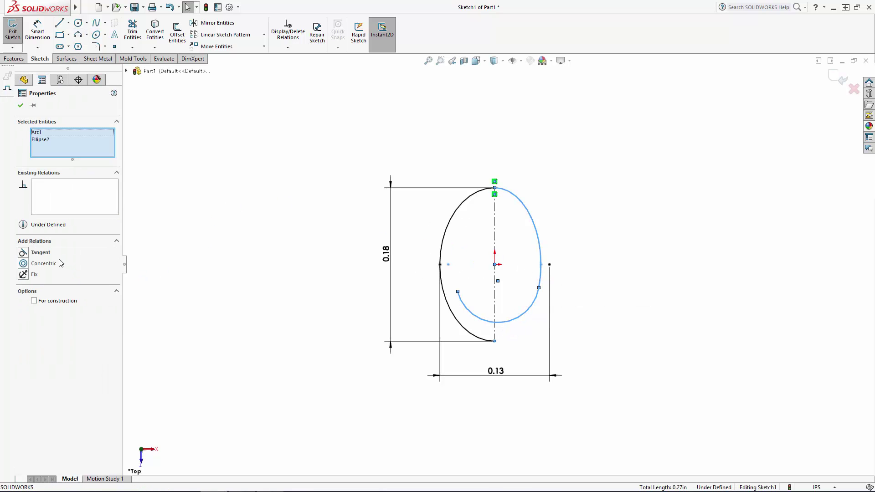
{"action": "left_click", "coordinate": [40, 252]}
{"action": "left_click", "coordinate": [274, 259]}
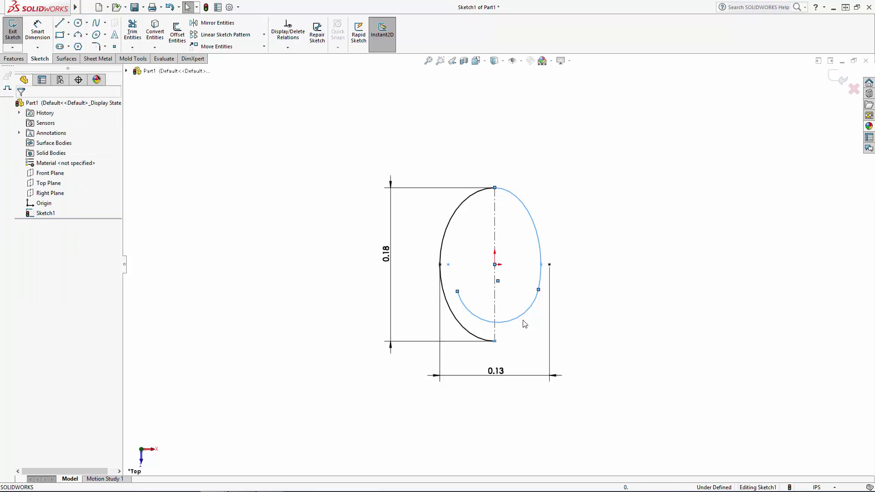
Add a horizontal relation between the two endpoints of the lower arc.
{"action": "left_click", "coordinate": [538, 290]}
{"action": "left_click", "coordinate": [458, 292], "text": "ctrl"}
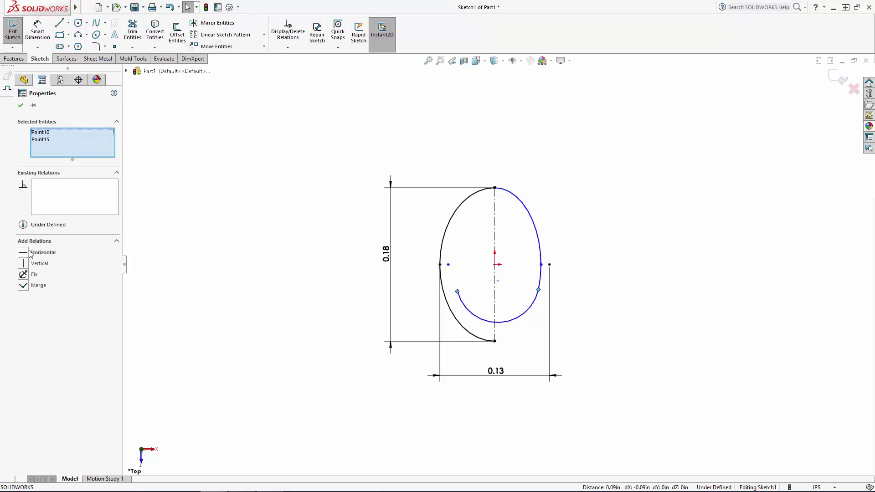
{"action": "left_click", "coordinate": [28, 254]}
{"action": "left_click", "coordinate": [224, 303]}
Dimension the horizontal distance from the origin to the partial ellipse's right flank as 0.05 in.
{"action": "left_click", "coordinate": [38, 31]}
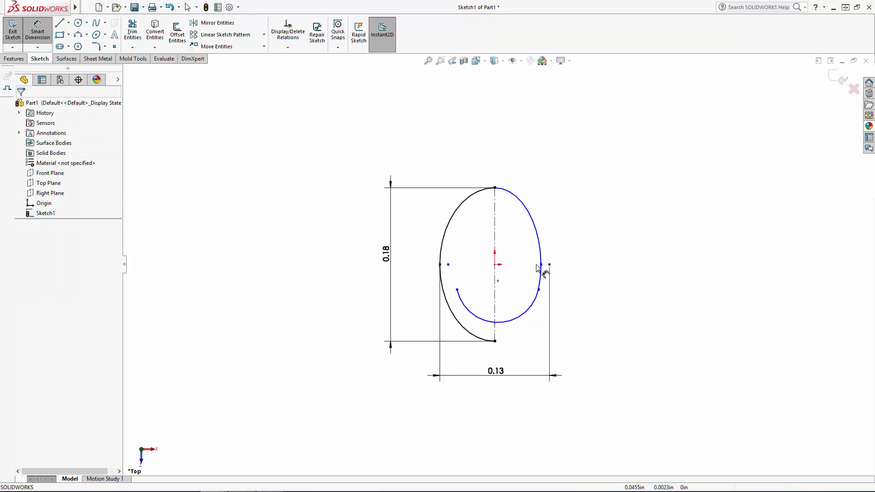
{"action": "left_click", "coordinate": [494, 264]}
{"action": "left_click", "coordinate": [540, 265]}
{"action": "left_click", "coordinate": [631, 251]}
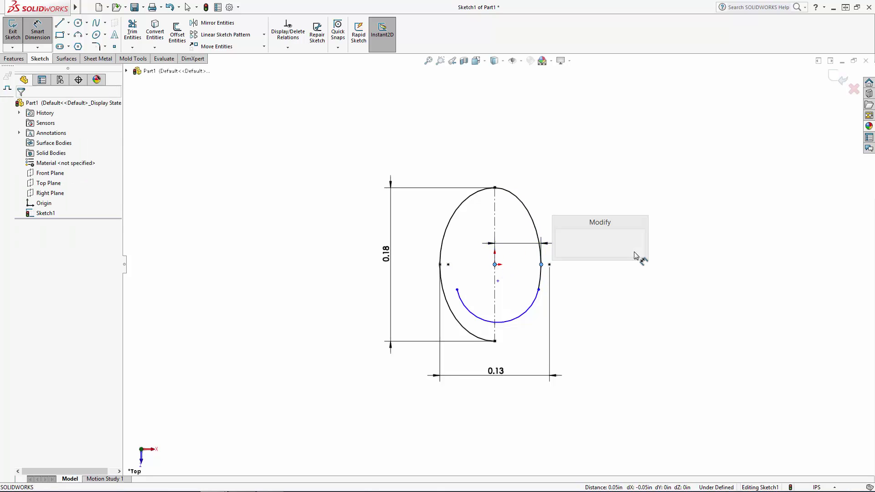
{"action": "type", "text": "0.05"}
{"action": "key", "text": "Return"}
Dimension the gap between the half-ellipse's lower end and the bottom of the arc as 0.02 in.
{"action": "left_click", "coordinate": [494, 340]}
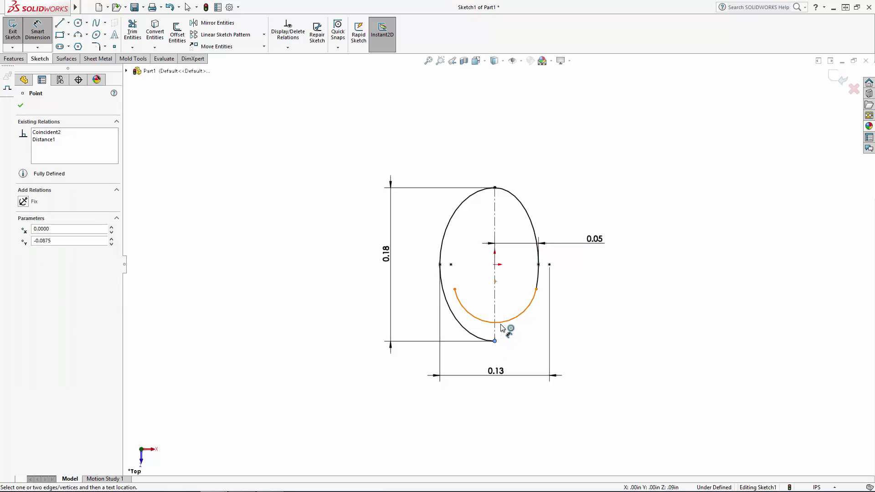
{"action": "left_click", "coordinate": [501, 323]}
{"action": "left_click", "coordinate": [601, 356]}
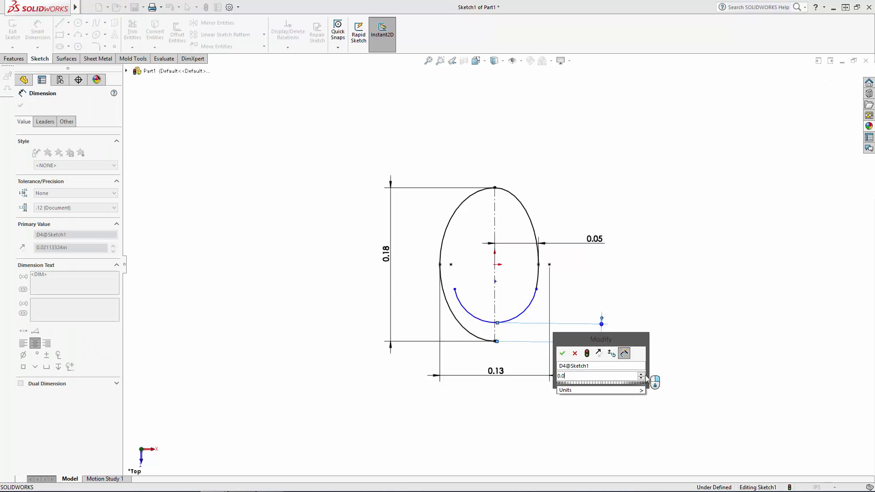
{"action": "key", "text": "Return"}
{"action": "key", "text": "Escape"}
{"action": "scroll", "coordinate": [545, 350], "scroll_direction": "down", "scroll_amount": 5}
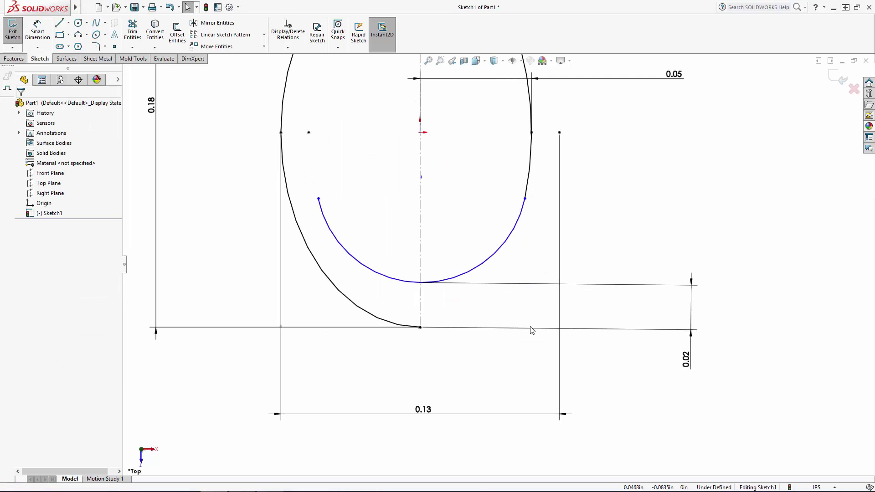
Place a sketch point at the bottom of the arc, make it coincident with the centerline, and exit the sketch.
{"action": "left_click", "coordinate": [114, 46]}
{"action": "left_click", "coordinate": [421, 282]}
{"action": "key", "text": "Escape"}
{"action": "left_click", "coordinate": [421, 283]}
{"action": "left_click", "coordinate": [421, 292], "text": "ctrl"}
{"action": "left_click", "coordinate": [23, 263]}
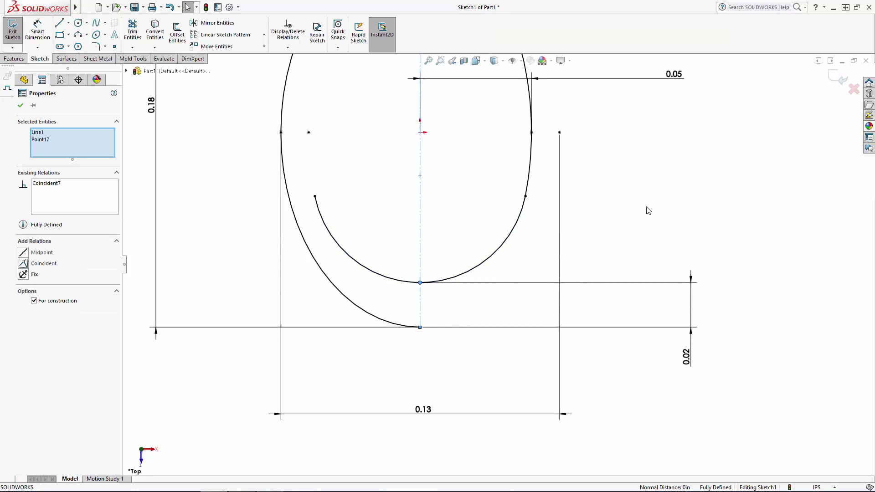
{"action": "left_click", "coordinate": [638, 231]}
{"action": "key", "text": "f"}
{"action": "key", "text": "f"}
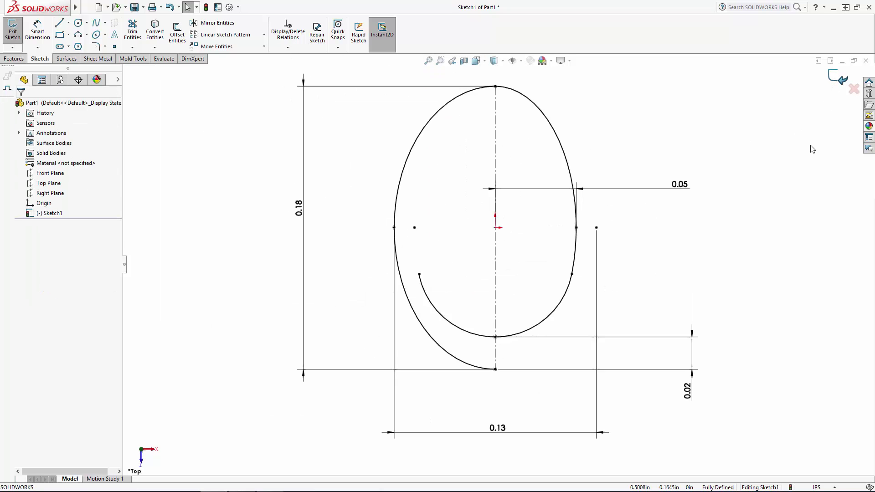
{"action": "key", "text": "ctrl+b"}
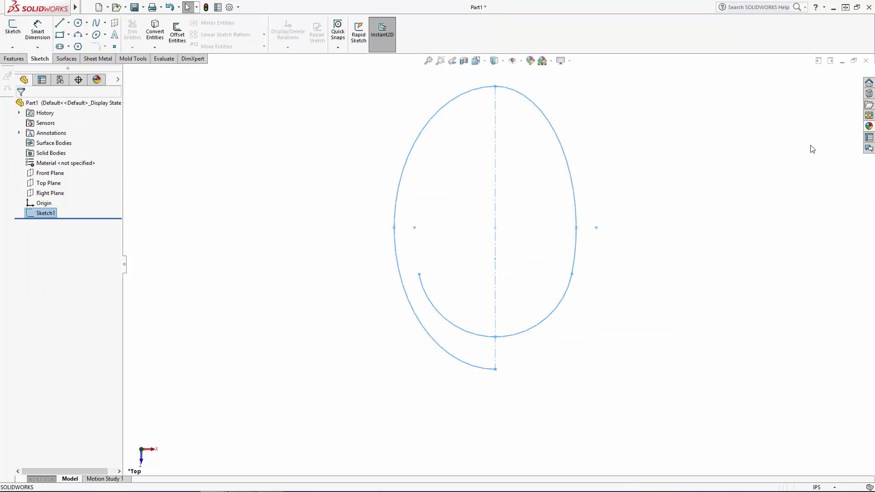
Extrude the spiral sketch as a surface, Blind, to a depth of 1.5 in from the sketch plane.
{"action": "mouse_move", "coordinate": [672, 388]}
{"action": "middle_mouse_down"}
{"action": "mouse_move", "coordinate": [671, 288]}
{"action": "mouse_move", "coordinate": [661, 264]}
{"action": "middle_mouse_up"}
{"action": "left_click", "coordinate": [74, 62]}
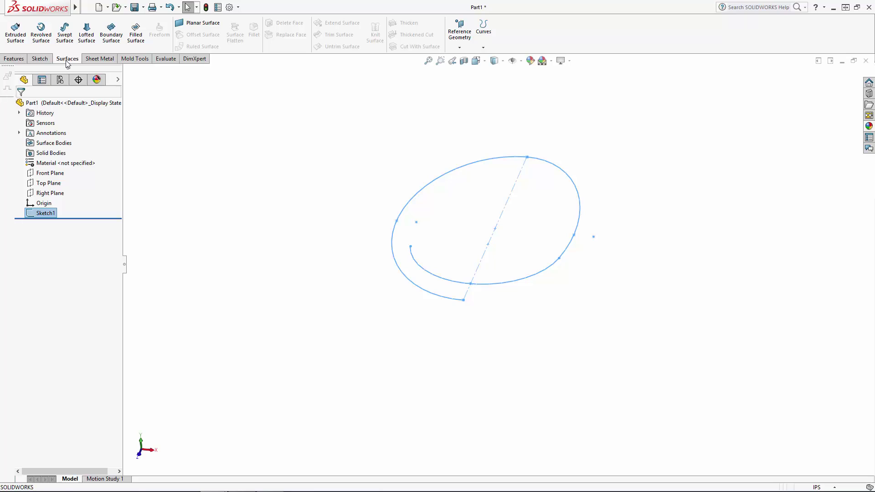
{"action": "left_click", "coordinate": [13, 37]}
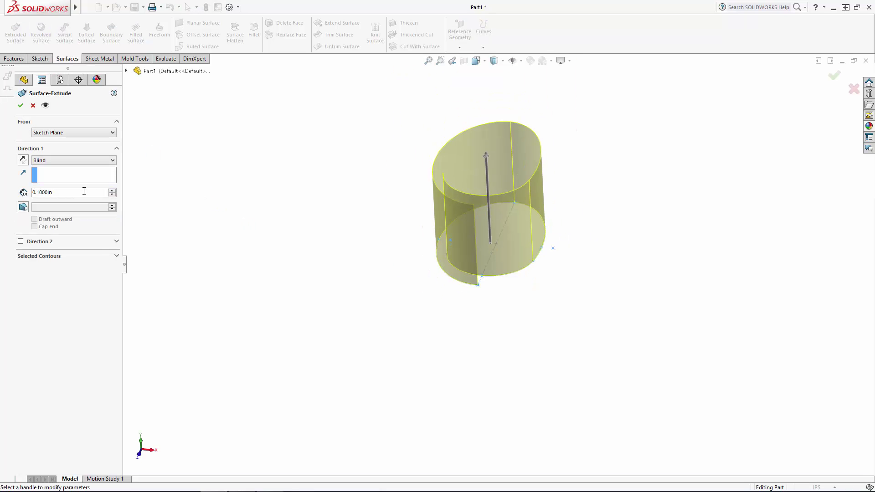
{"action": "type", "text": "1.5"}
{"action": "key", "text": "Return"}
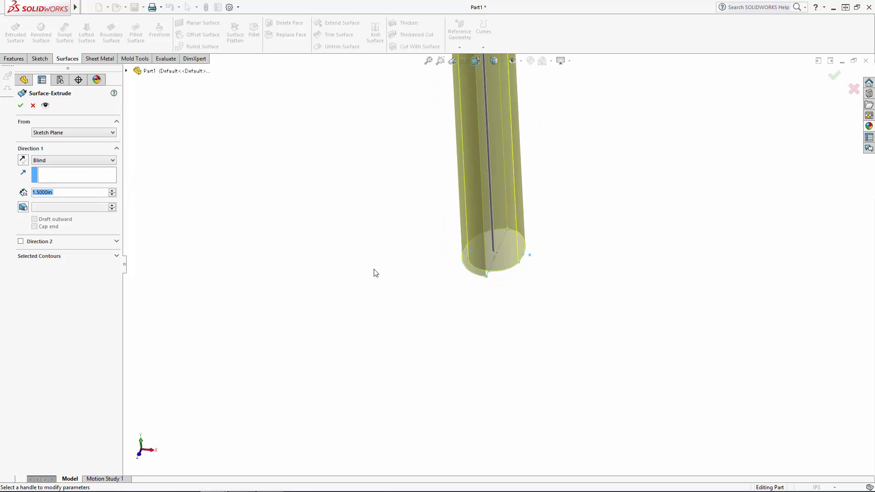
{"action": "scroll", "coordinate": [438, 169], "scroll_direction": "up", "scroll_amount": 1}
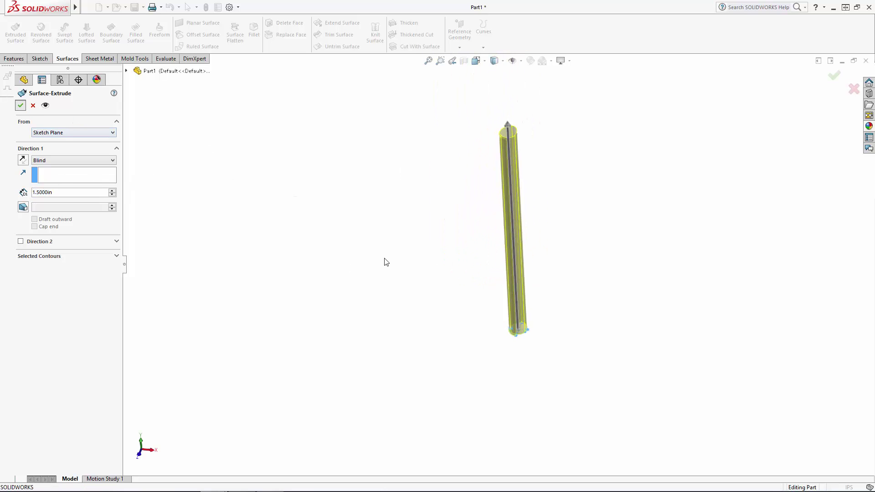
{"action": "key", "text": "Return"}
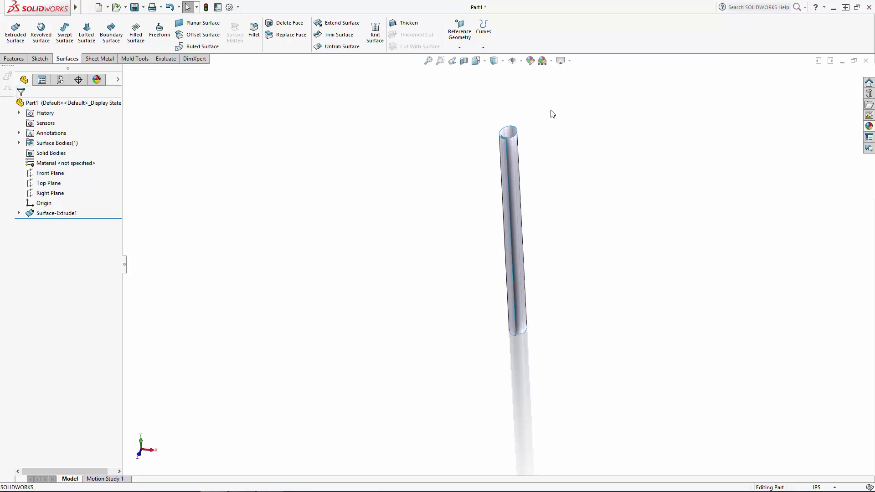
Change the graphics view settings used to display the extruded surface.
{"action": "left_click", "coordinate": [567, 61]}
{"action": "left_click", "coordinate": [580, 96]}
{"action": "mouse_move", "coordinate": [570, 202]}
{"action": "middle_mouse_down"}
{"action": "mouse_move", "coordinate": [584, 173]}
{"action": "mouse_move", "coordinate": [581, 188]}
{"action": "middle_mouse_up"}
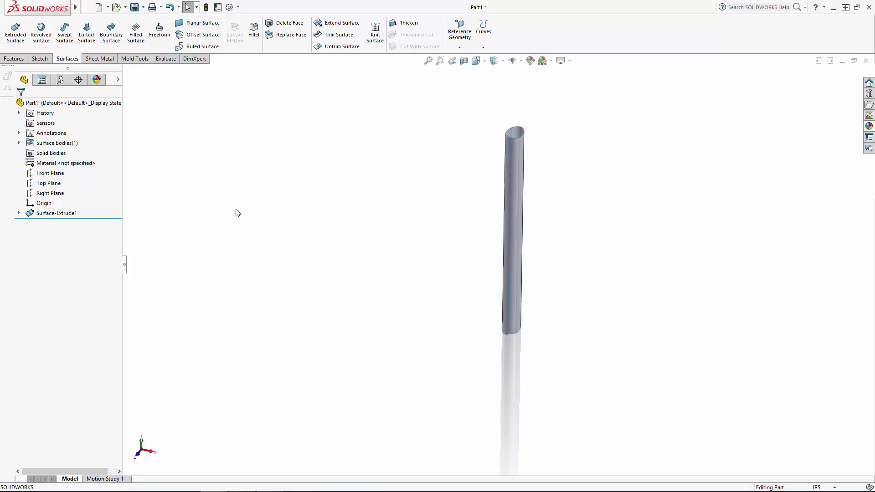
{"action": "left_click", "coordinate": [39, 58]}
{"action": "left_click", "coordinate": [12, 47]}
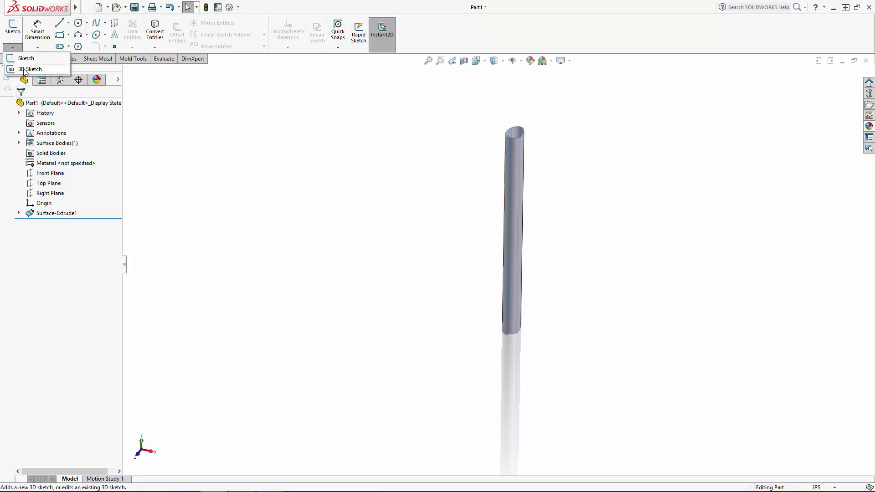
{"action": "left_click", "coordinate": [25, 69]}
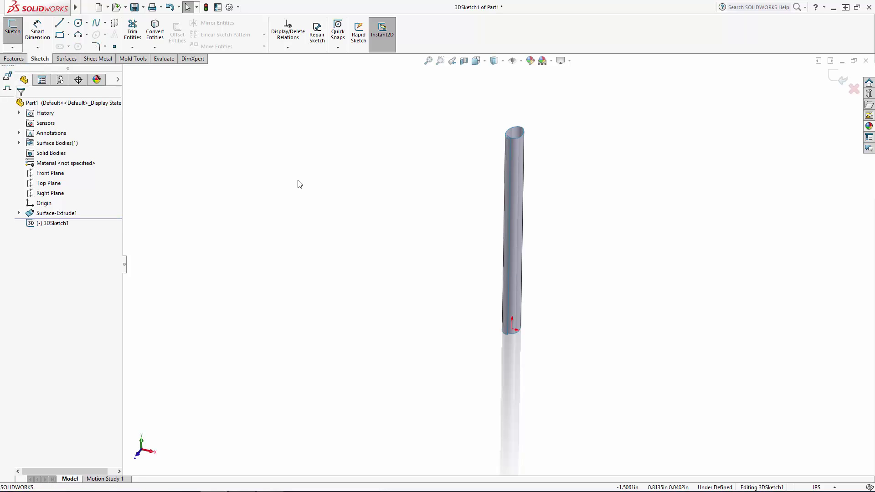
{"action": "scroll", "coordinate": [527, 162], "scroll_direction": "down", "scroll_amount": 5}
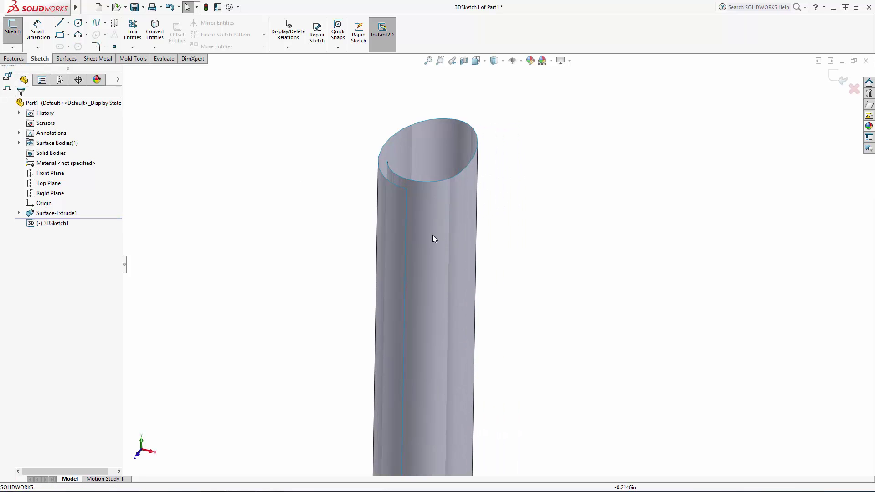
{"action": "left_click", "coordinate": [466, 184]}
{"action": "left_click", "coordinate": [441, 200]}
{"action": "left_click", "coordinate": [426, 154]}
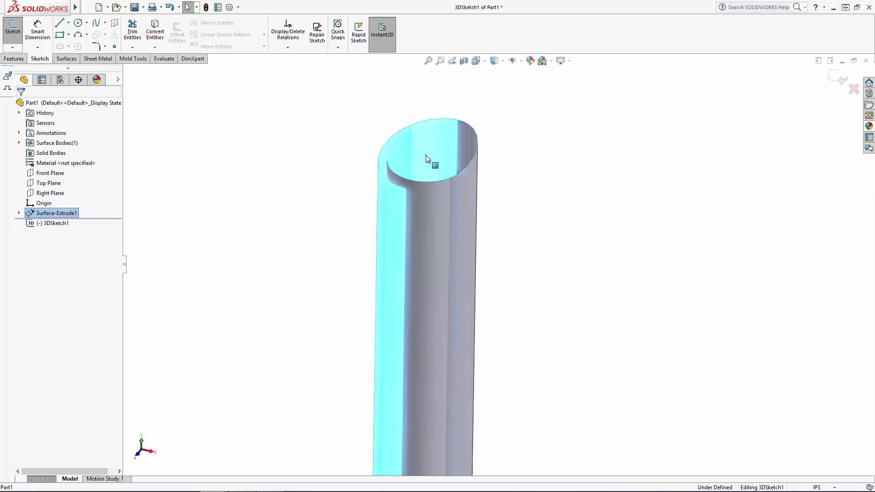
{"action": "left_click", "coordinate": [664, 200]}
{"action": "left_click", "coordinate": [840, 78]}
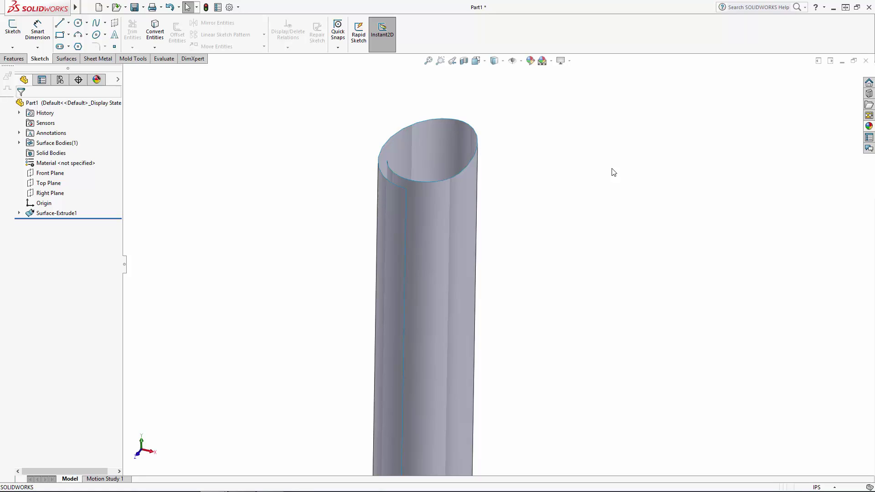
Reopen the extruded surface's profile sketch for editing, seen in the Top view.
{"action": "left_click", "coordinate": [19, 213]}
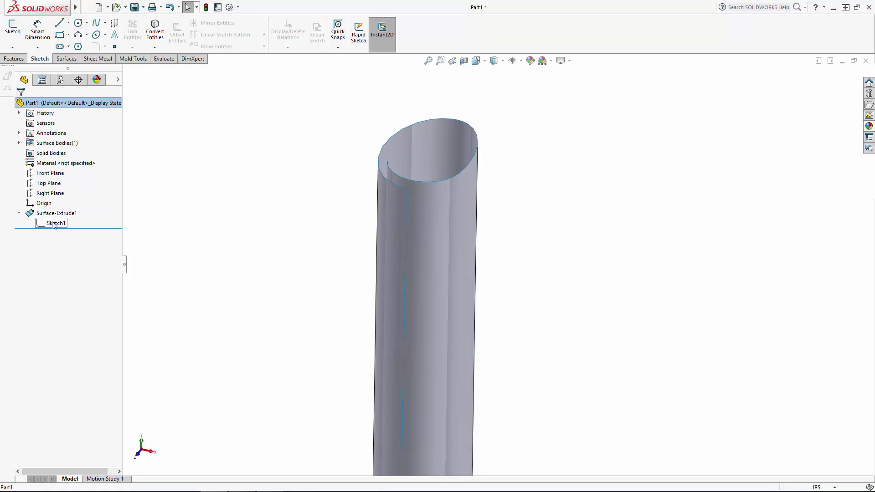
{"action": "left_click", "coordinate": [54, 223]}
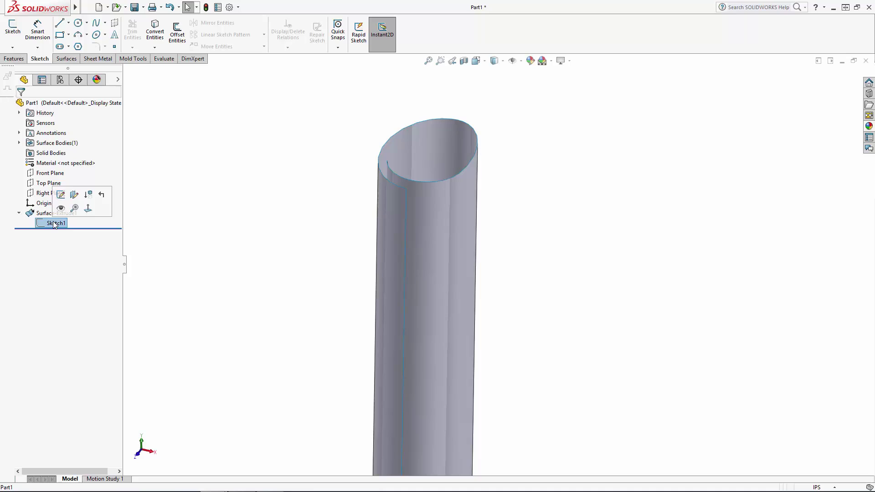
{"action": "left_click", "coordinate": [61, 195]}
{"action": "left_click", "coordinate": [479, 63]}
{"action": "left_click", "coordinate": [528, 112]}
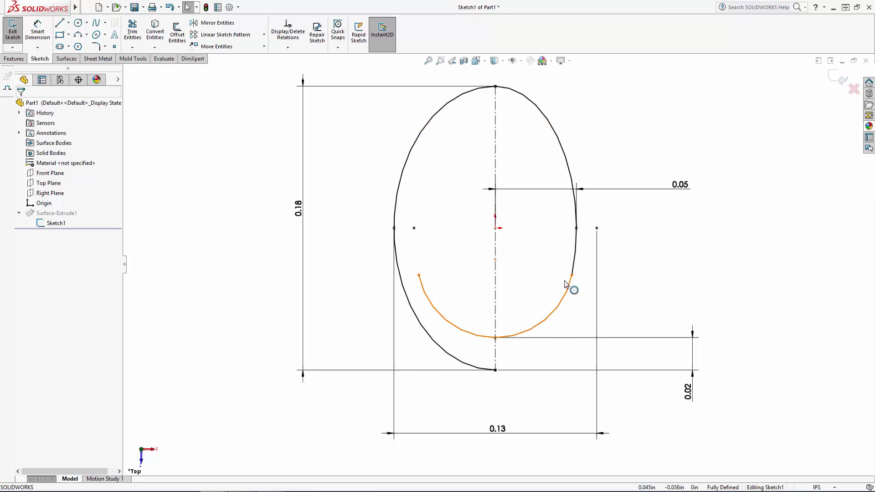
Fit one constrained, open spline through both ellipse portions and the arc with a tolerance of about 0.000006 in, and exit the sketch.
{"action": "mouse_move", "coordinate": [77, 8]}
{"action": "left_click", "coordinate": [159, 7]}
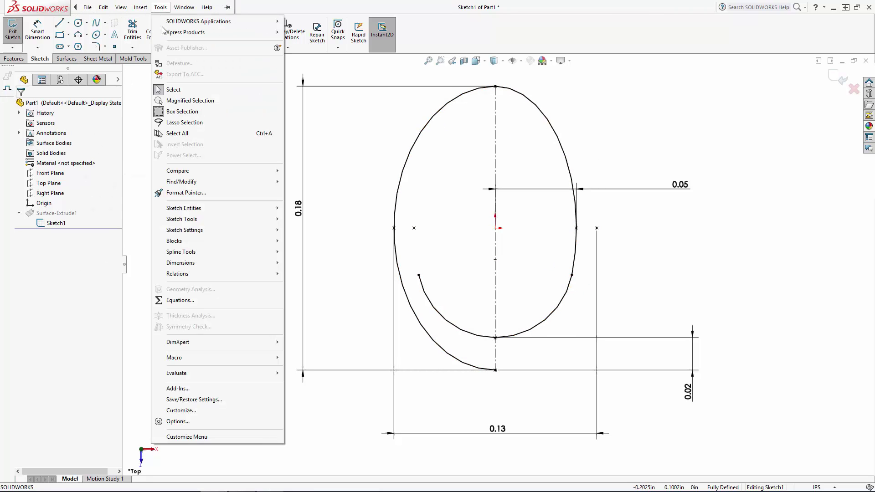
{"action": "mouse_move", "coordinate": [183, 252]}
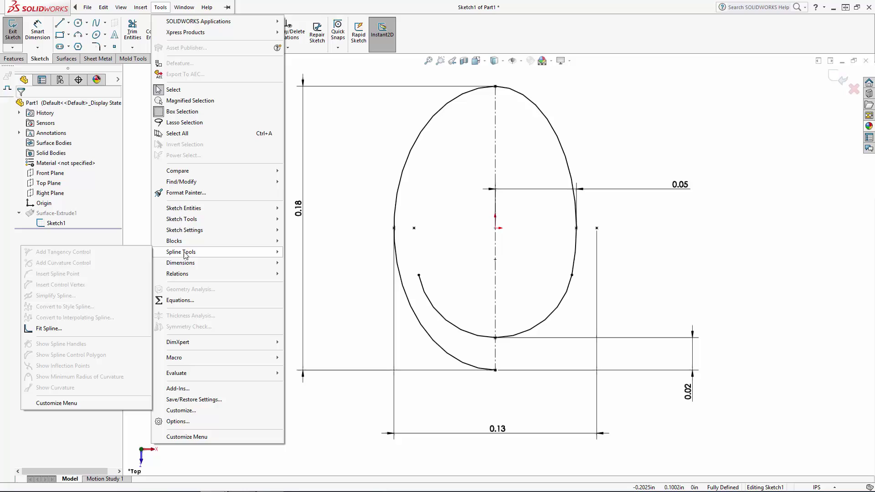
{"action": "left_click", "coordinate": [52, 329]}
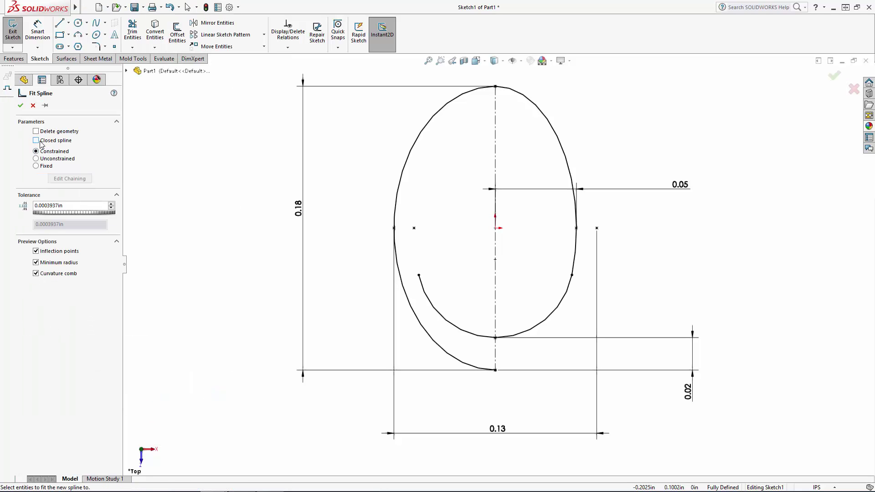
{"action": "left_click", "coordinate": [404, 295]}
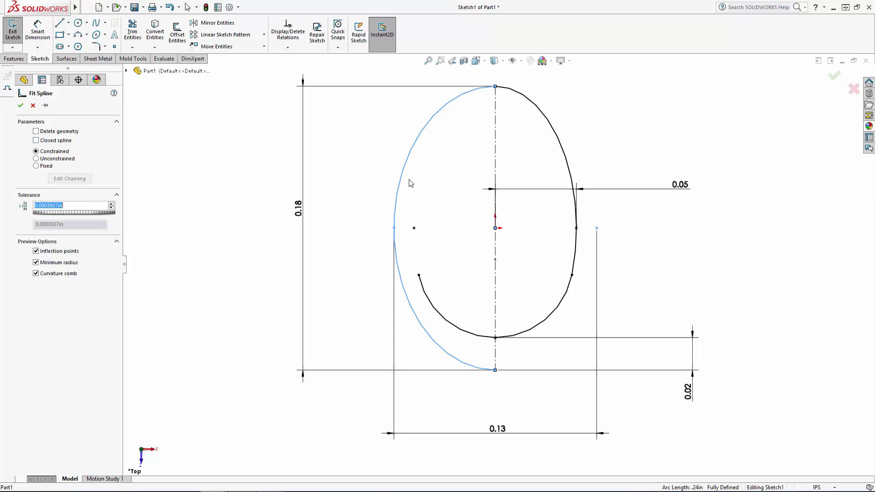
{"action": "left_click", "coordinate": [505, 91]}
{"action": "left_click", "coordinate": [564, 299]}
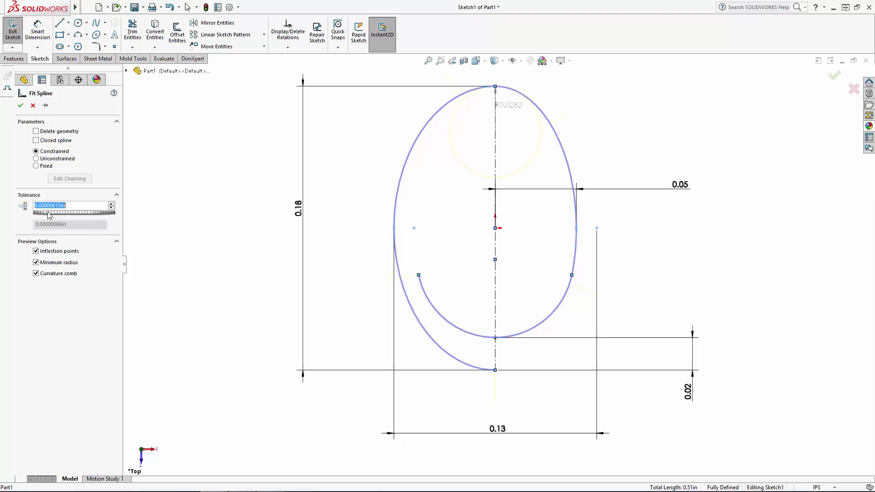
{"action": "left_click", "coordinate": [20, 106]}
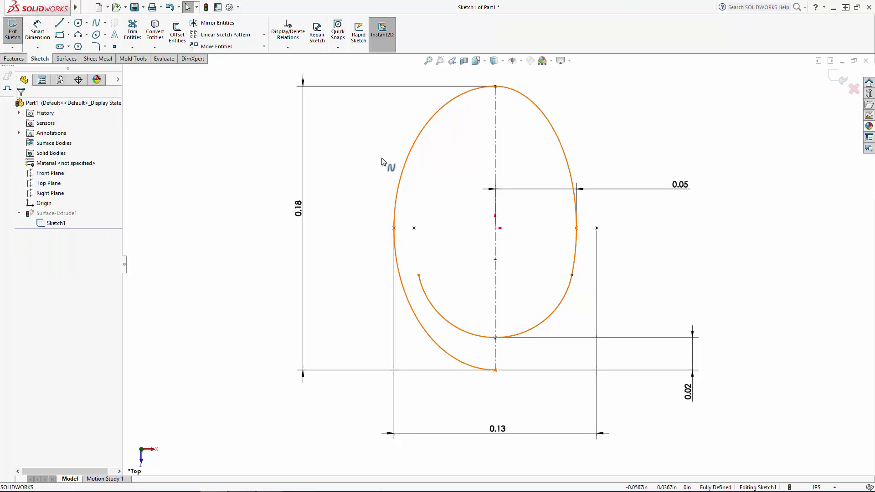
{"action": "key", "text": "Escape"}
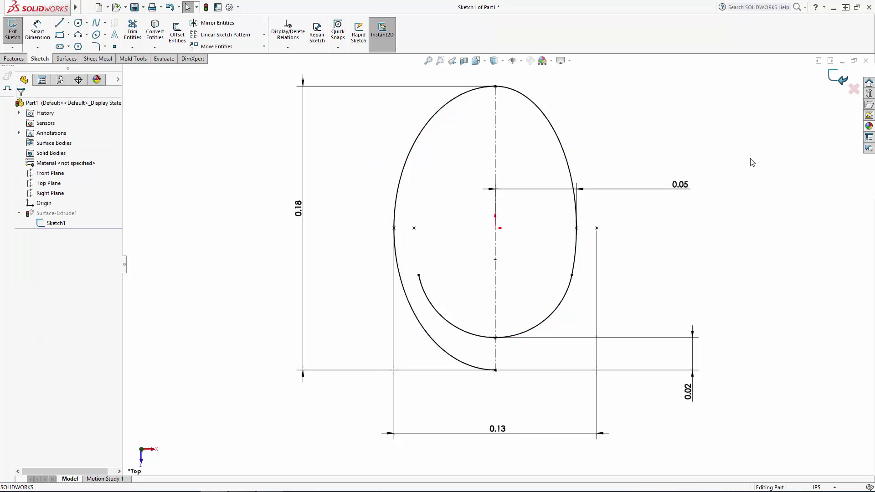
{"action": "double_click", "coordinate": [752, 163]}
Examine the upper end of the rebuilt extruded surface to check how its wall is divided into faces.
{"action": "scroll", "coordinate": [498, 265], "scroll_direction": "up", "scroll_amount": 4}
{"action": "mouse_move", "coordinate": [498, 264]}
{"action": "middle_mouse_down"}
{"action": "mouse_move", "coordinate": [531, 183]}
{"action": "mouse_move", "coordinate": [523, 250]}
{"action": "mouse_move", "coordinate": [533, 227]}
{"action": "mouse_move", "coordinate": [521, 195]}
{"action": "middle_mouse_up"}
{"action": "scroll", "coordinate": [523, 248], "scroll_direction": "up", "scroll_amount": 5}
{"action": "scroll", "coordinate": [494, 186], "scroll_direction": "down", "scroll_amount": 3}
{"action": "left_click", "coordinate": [474, 179]}
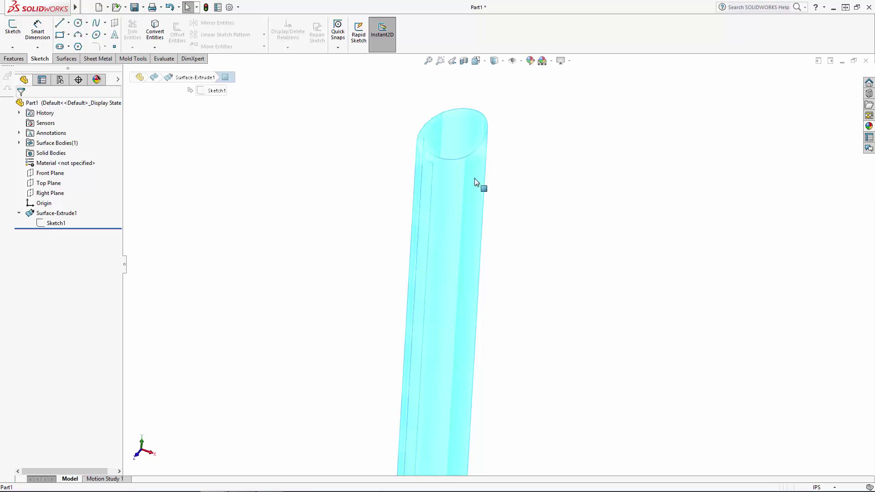
{"action": "left_click", "coordinate": [564, 249]}
{"action": "scroll", "coordinate": [547, 252], "scroll_direction": "up", "scroll_amount": 2}
{"action": "middle_click_drag", "start_coordinate": [541, 253], "coordinate": [534, 247]}
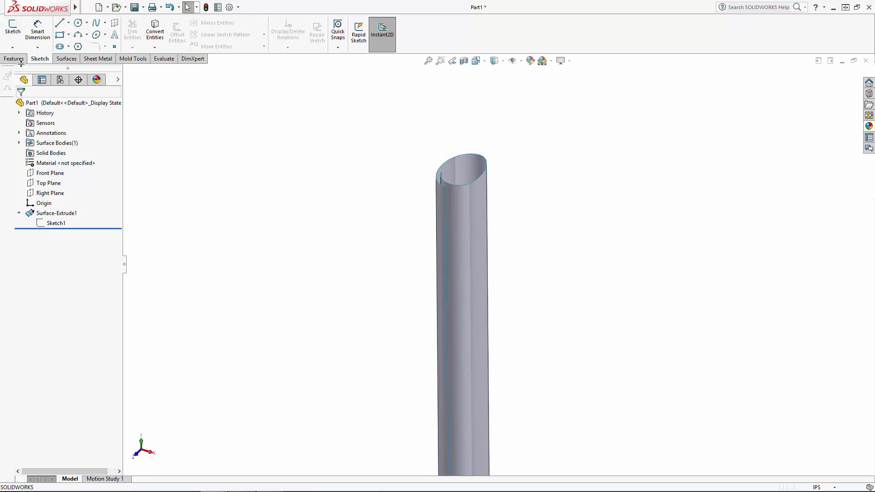
Start a new 3D sketch in the part for a curve that lies on the extruded surface.
{"action": "left_click", "coordinate": [12, 47]}
{"action": "left_click", "coordinate": [22, 70]}
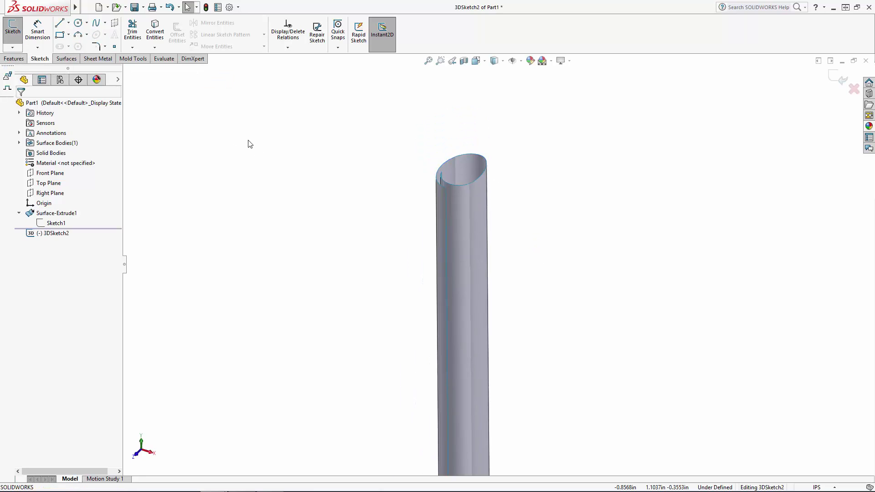
{"action": "mouse_move", "coordinate": [77, 10]}
{"action": "left_click", "coordinate": [159, 8]}
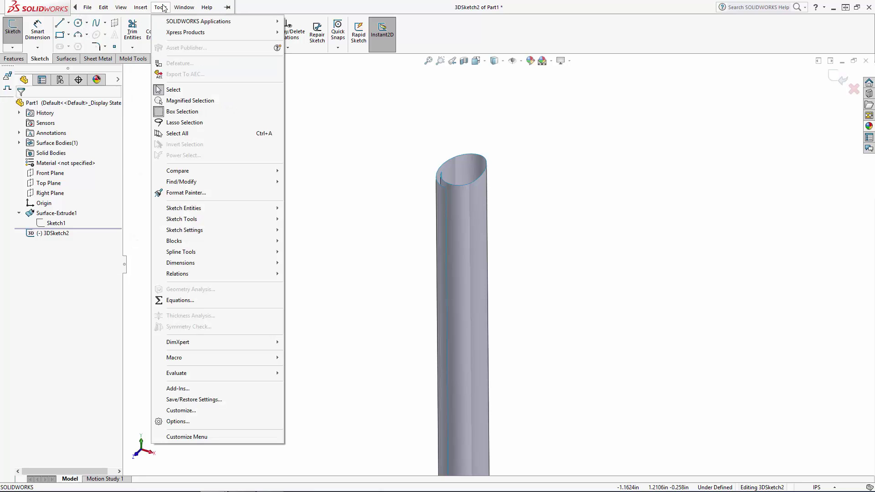
{"action": "mouse_move", "coordinate": [192, 209]}
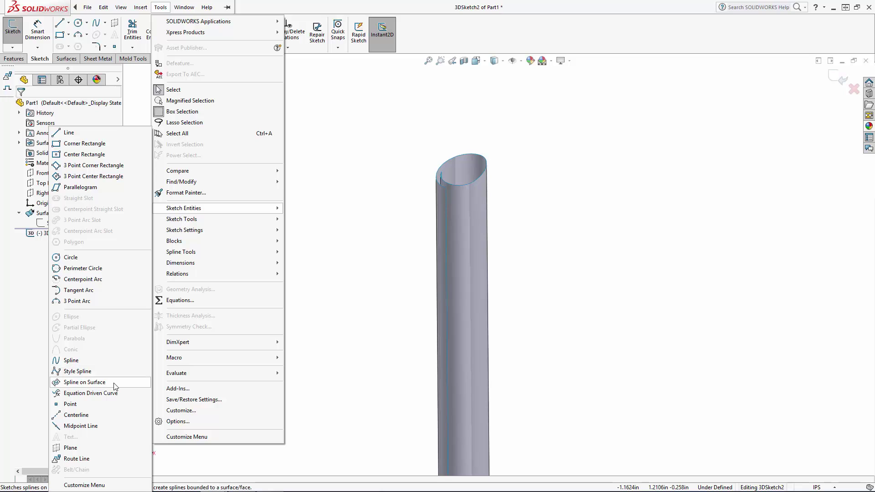
{"action": "left_click", "coordinate": [337, 309]}
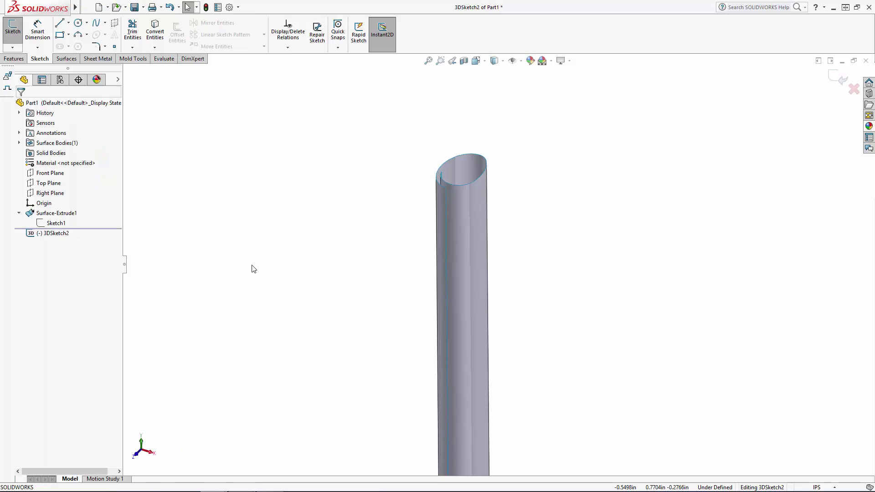
Draw an open Spline on Surface that winds once around the upper end of the extruded surface.
{"action": "left_click", "coordinate": [104, 22]}
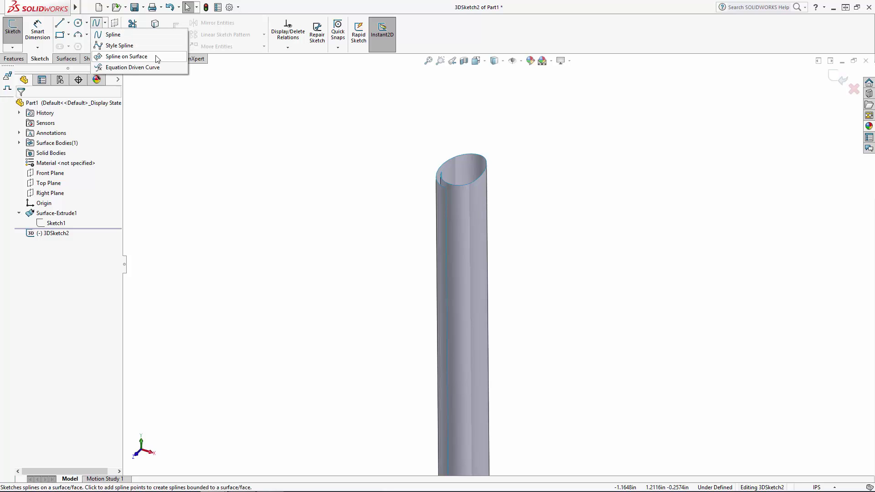
{"action": "left_click", "coordinate": [156, 57]}
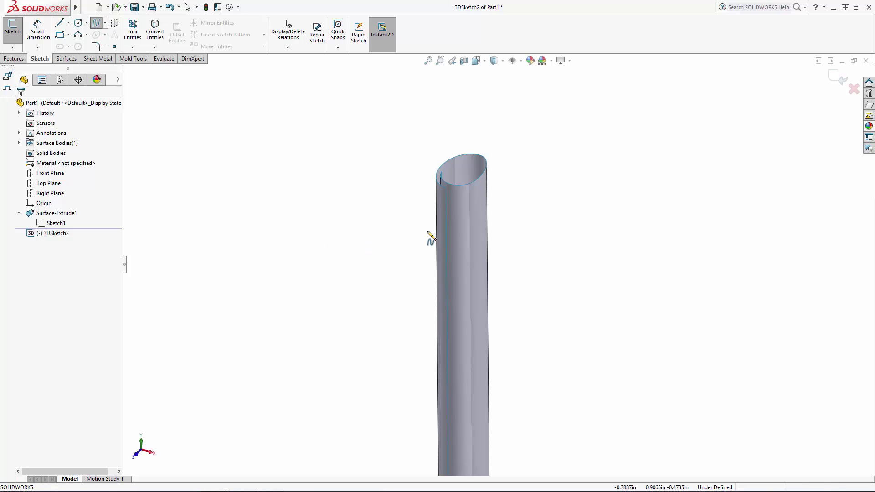
{"action": "scroll", "coordinate": [484, 211], "scroll_direction": "down", "scroll_amount": 5}
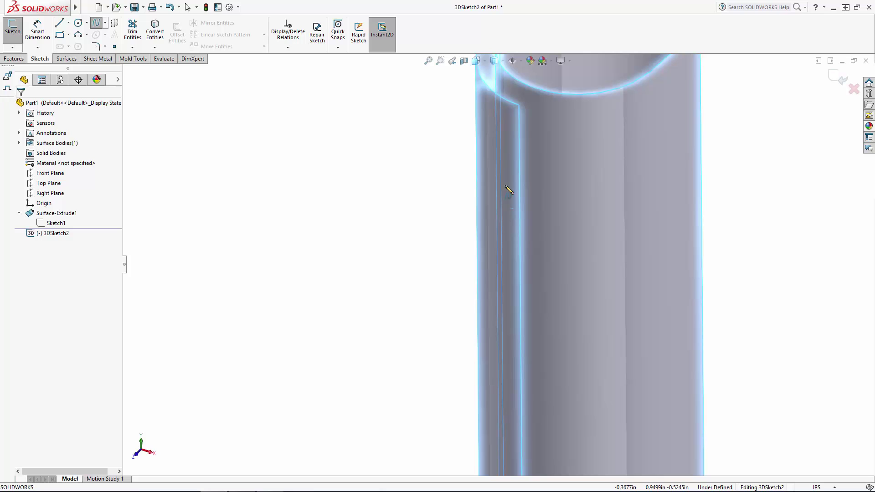
{"action": "left_click", "coordinate": [511, 208]}
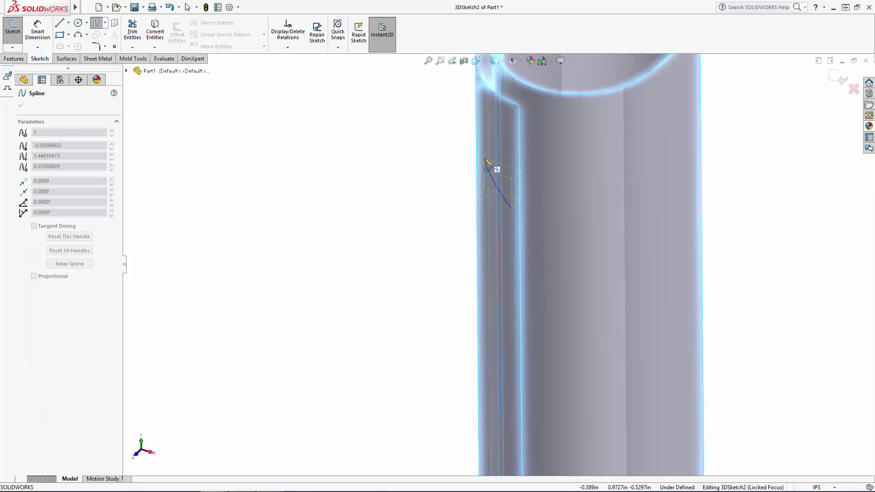
{"action": "middle_click_drag", "start_coordinate": [484, 159], "coordinate": [552, 159]}
{"action": "scroll", "coordinate": [385, 116], "scroll_direction": "up", "scroll_amount": 3}
{"action": "middle_click_drag", "start_coordinate": [420, 163], "coordinate": [245, 123]}
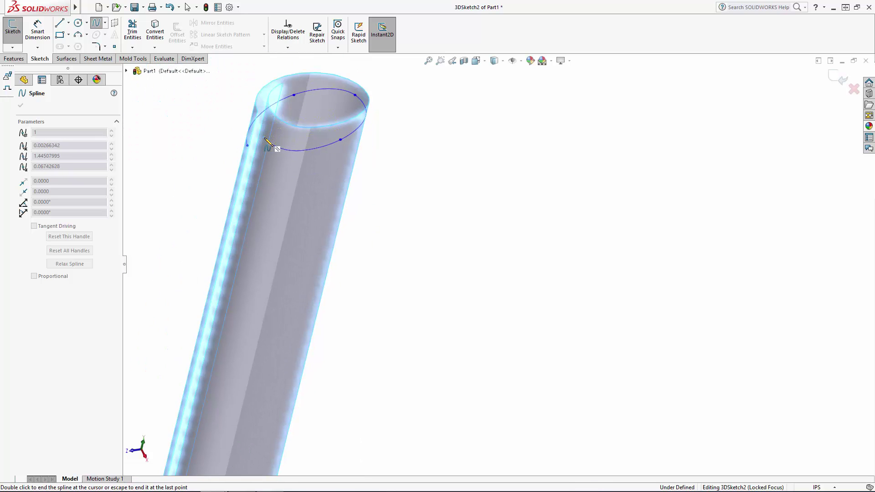
{"action": "key", "text": "Escape"}
Make the spline's outer endpoint coincident with the outer vertical edge of the extruded surface.
{"action": "scroll", "coordinate": [410, 241], "scroll_direction": "down", "scroll_amount": 8}
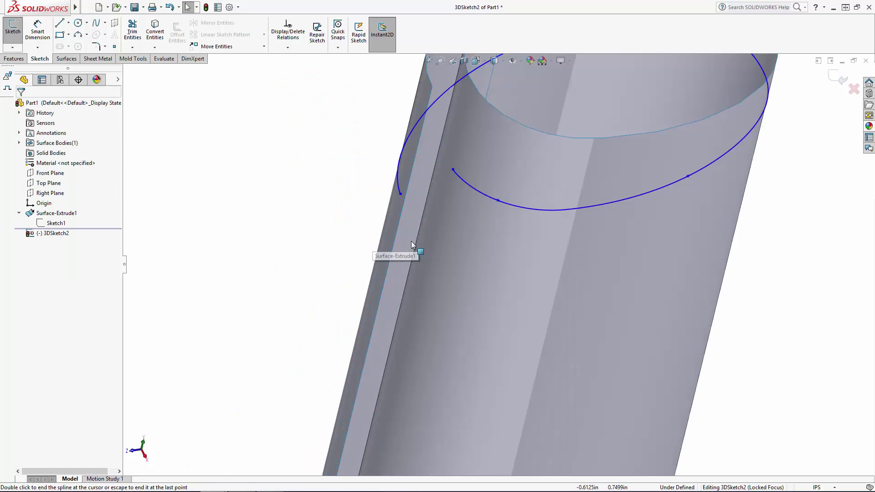
{"action": "left_click", "coordinate": [407, 163]}
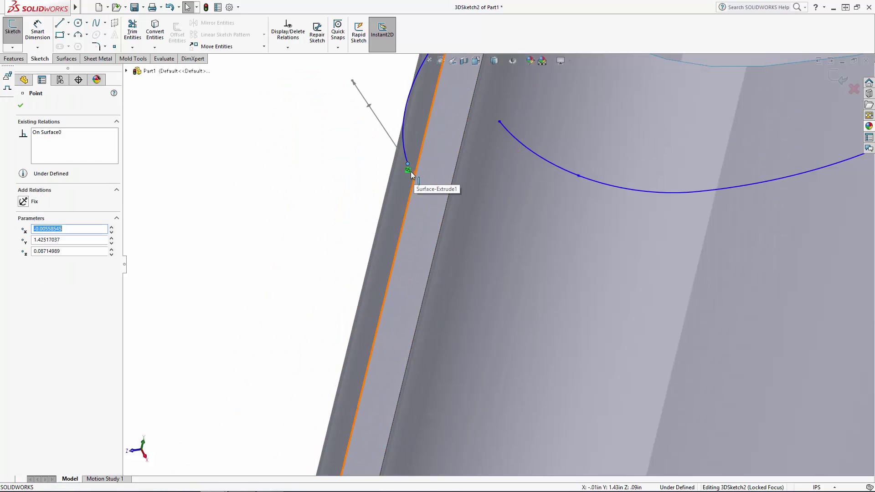
{"action": "left_click", "coordinate": [411, 176], "text": "ctrl"}
{"action": "left_click", "coordinate": [283, 194]}
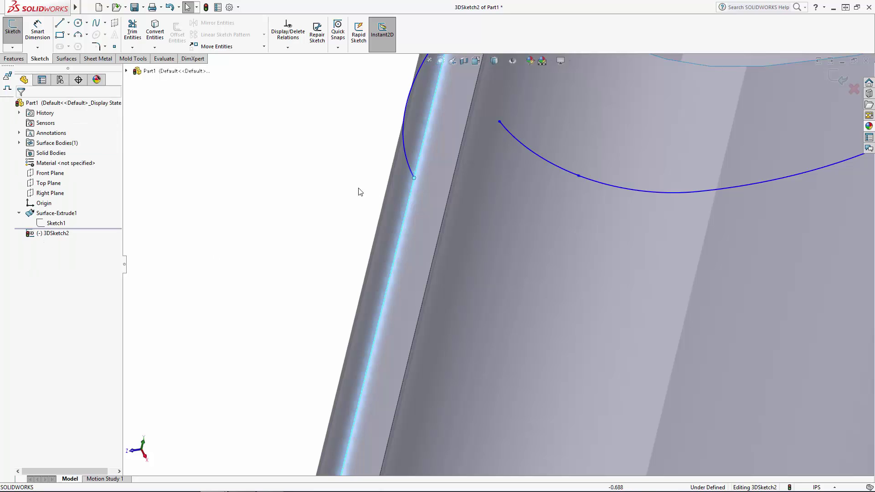
Place the spline's other endpoint on the inner vertical edge of the extruded surface and adjust the curve near it.
{"action": "scroll", "coordinate": [371, 191], "scroll_direction": "up", "scroll_amount": 5}
{"action": "middle_click_drag", "start_coordinate": [442, 94], "coordinate": [477, 145]}
{"action": "scroll", "coordinate": [496, 237], "scroll_direction": "down", "scroll_amount": 3}
{"action": "left_click_drag", "start_coordinate": [460, 112], "coordinate": [413, 115]}
{"action": "left_click_drag", "start_coordinate": [342, 88], "coordinate": [338, 80]}
{"action": "left_click", "coordinate": [588, 190]}
{"action": "scroll", "coordinate": [520, 197], "scroll_direction": "up", "scroll_amount": 7}
{"action": "middle_click_drag", "start_coordinate": [512, 219], "coordinate": [490, 103]}
{"action": "scroll", "coordinate": [477, 201], "scroll_direction": "up", "scroll_amount": 4}
{"action": "scroll", "coordinate": [475, 206], "scroll_direction": "down", "scroll_amount": 9}
{"action": "middle_click_drag", "start_coordinate": [483, 200], "coordinate": [438, 174]}
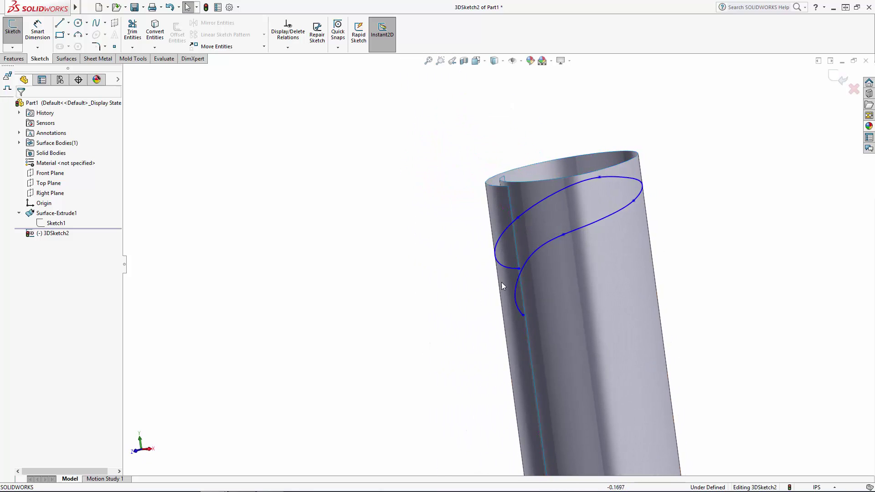
{"action": "mouse_move", "coordinate": [528, 307]}
{"action": "middle_mouse_down"}
{"action": "mouse_move", "coordinate": [504, 294]}
{"action": "mouse_move", "coordinate": [526, 312]}
{"action": "middle_mouse_up"}
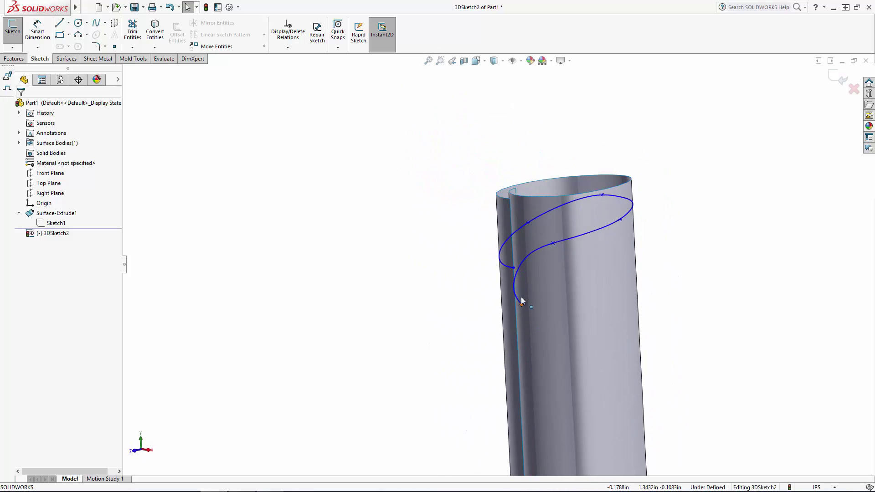
Reshape the spline's outer end with its tangent handle so the curve meets the vertical edge at a new angle.
{"action": "left_click", "coordinate": [521, 301]}
{"action": "scroll", "coordinate": [522, 273], "scroll_direction": "up", "scroll_amount": 4}
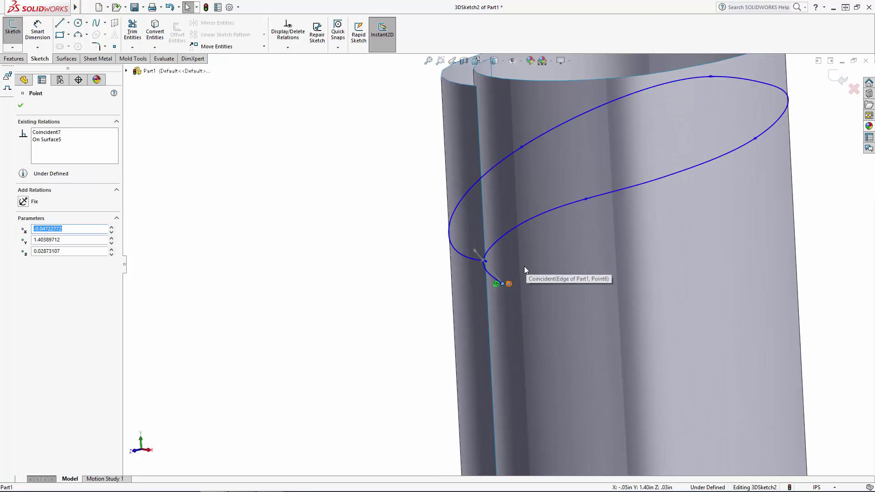
{"action": "scroll", "coordinate": [522, 267], "scroll_direction": "down", "scroll_amount": 2}
{"action": "left_click", "coordinate": [466, 259]}
{"action": "left_click_drag", "start_coordinate": [364, 251], "coordinate": [378, 180]}
{"action": "scroll", "coordinate": [420, 276], "scroll_direction": "up", "scroll_amount": 6}
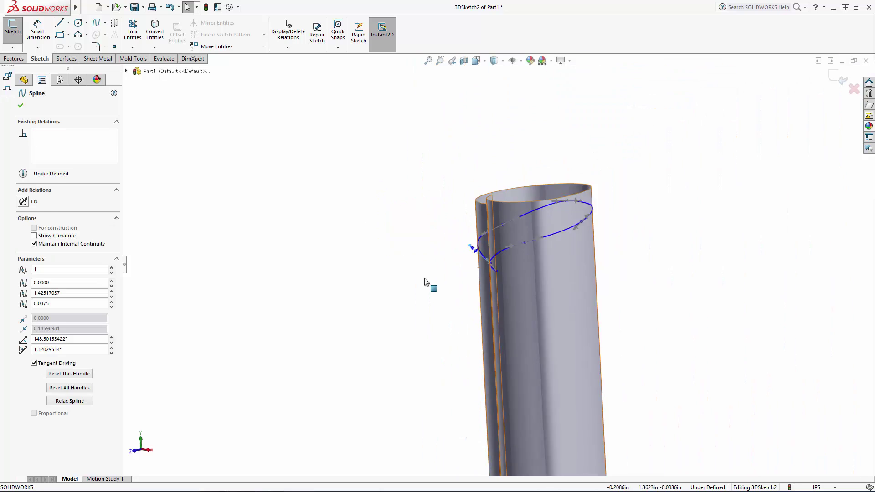
Adjust the remaining portions of the spline around the surface into a smooth petal rim and exit the 3D sketch.
{"action": "scroll", "coordinate": [420, 276], "scroll_direction": "up", "scroll_amount": 2}
{"action": "middle_click_drag", "start_coordinate": [420, 276], "coordinate": [611, 247]}
{"action": "scroll", "coordinate": [476, 238], "scroll_direction": "down", "scroll_amount": 5}
{"action": "scroll", "coordinate": [476, 241], "scroll_direction": "up", "scroll_amount": 2}
{"action": "left_click_drag", "start_coordinate": [403, 225], "coordinate": [402, 157]}
{"action": "left_click_drag", "start_coordinate": [694, 302], "coordinate": [694, 279]}
{"action": "scroll", "coordinate": [697, 326], "scroll_direction": "up", "scroll_amount": 5}
{"action": "middle_click_drag", "start_coordinate": [693, 348], "coordinate": [523, 356]}
{"action": "scroll", "coordinate": [525, 364], "scroll_direction": "down", "scroll_amount": 4}
{"action": "left_click", "coordinate": [833, 82]}
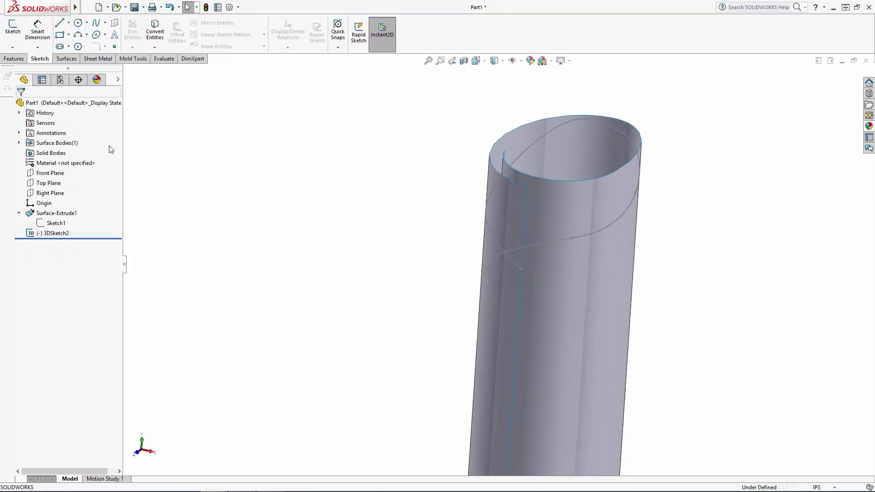
Start a sketch on the Right Plane and view it from the Right around the spline's outer endpoint.
{"action": "left_click", "coordinate": [55, 197]}
{"action": "left_click", "coordinate": [62, 180]}
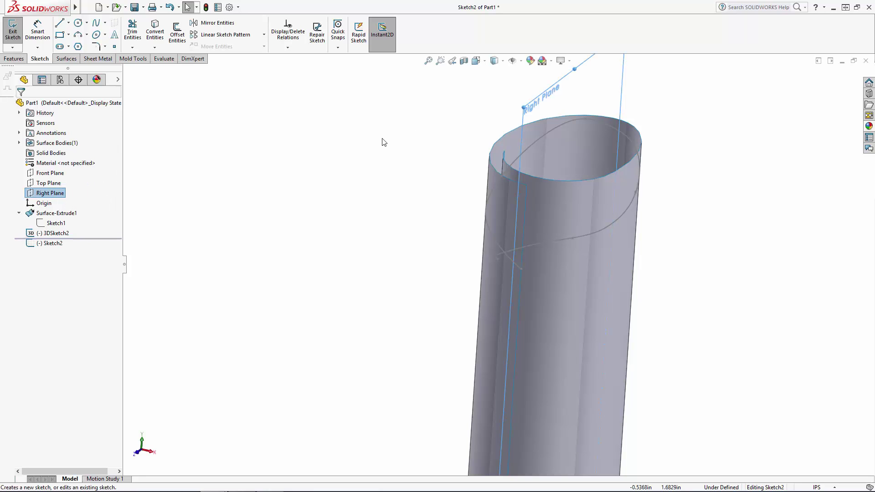
{"action": "left_click", "coordinate": [482, 63]}
{"action": "left_click", "coordinate": [503, 105]}
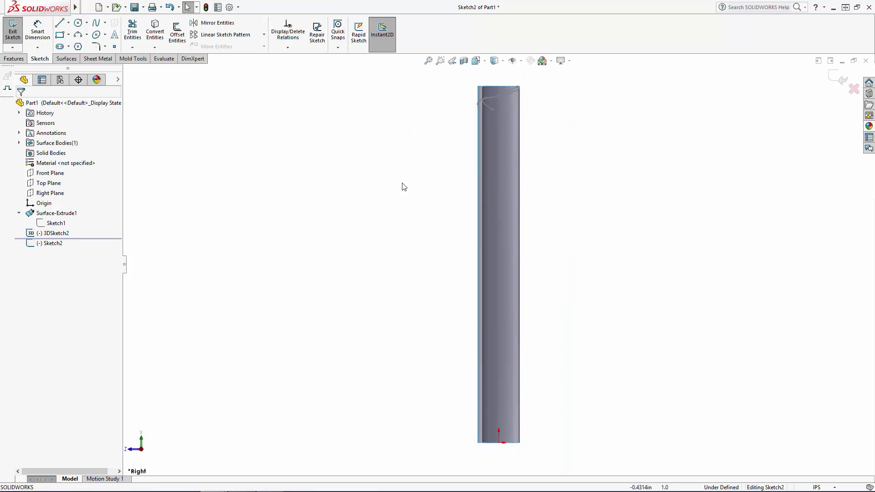
{"action": "scroll", "coordinate": [485, 124], "scroll_direction": "down", "scroll_amount": 5}
{"action": "scroll", "coordinate": [472, 141], "scroll_direction": "down", "scroll_amount": 3}
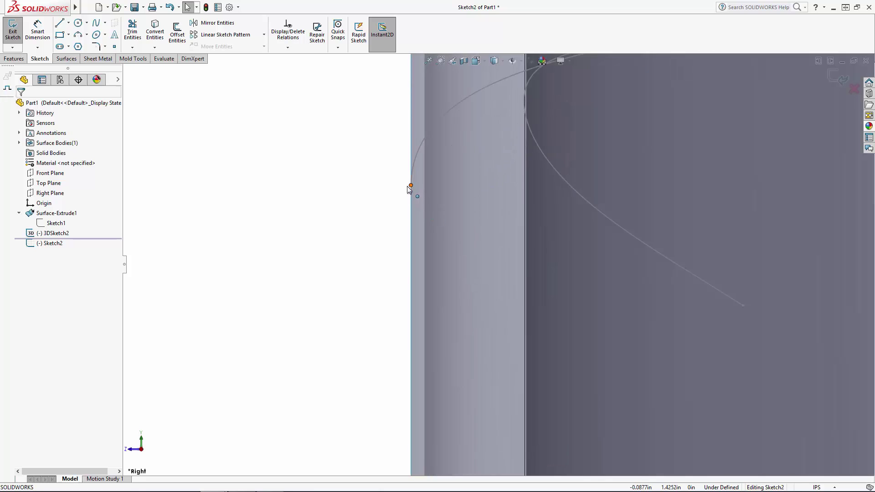
Draw a short horizontal line across the surface's outer edge and centre it on the spline's outer endpoint with a Midpoint relation.
{"action": "left_click", "coordinate": [62, 24]}
{"action": "left_click", "coordinate": [349, 224]}
{"action": "left_click", "coordinate": [446, 224]}
{"action": "key", "text": "Escape"}
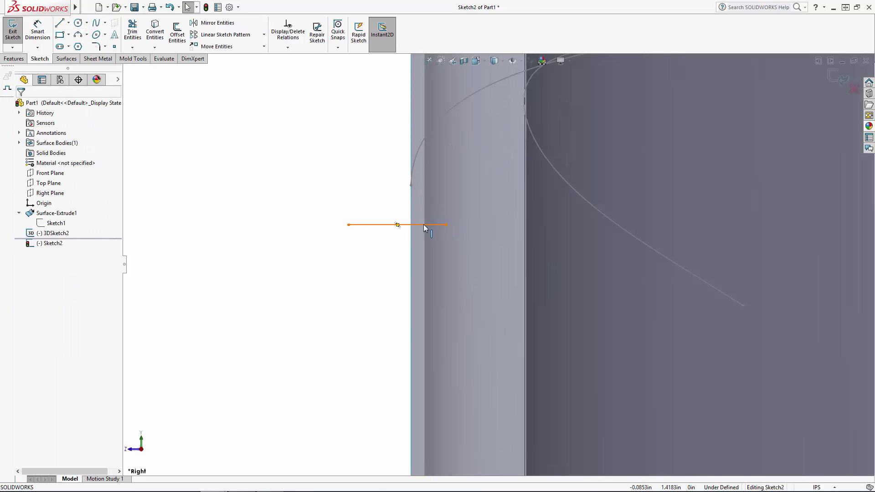
{"action": "left_click", "coordinate": [397, 224]}
{"action": "left_click", "coordinate": [403, 182], "text": "ctrl"}
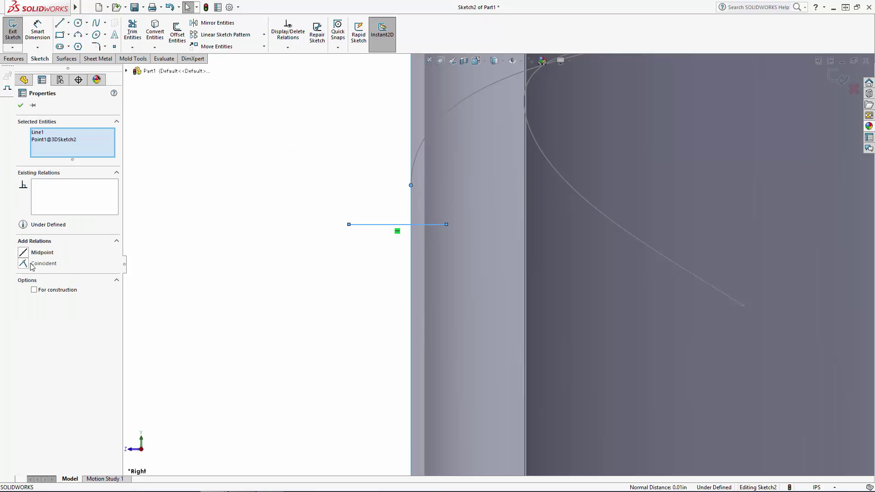
{"action": "left_click", "coordinate": [255, 231]}
Dimension the horizontal line's length to 0.02 in.
{"action": "left_click", "coordinate": [41, 36]}
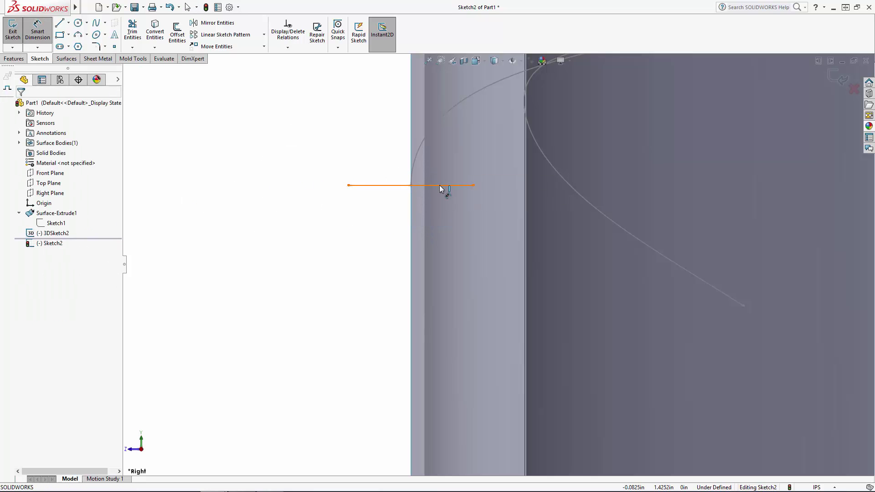
{"action": "left_click", "coordinate": [440, 186]}
{"action": "left_click", "coordinate": [288, 247]}
{"action": "type", "text": "0."}
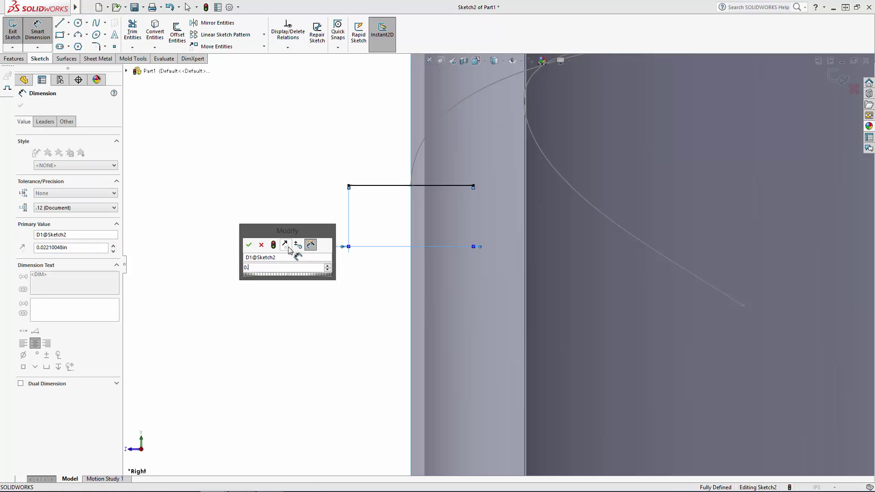
{"action": "type", "text": "02"}
{"action": "key", "text": "Return"}
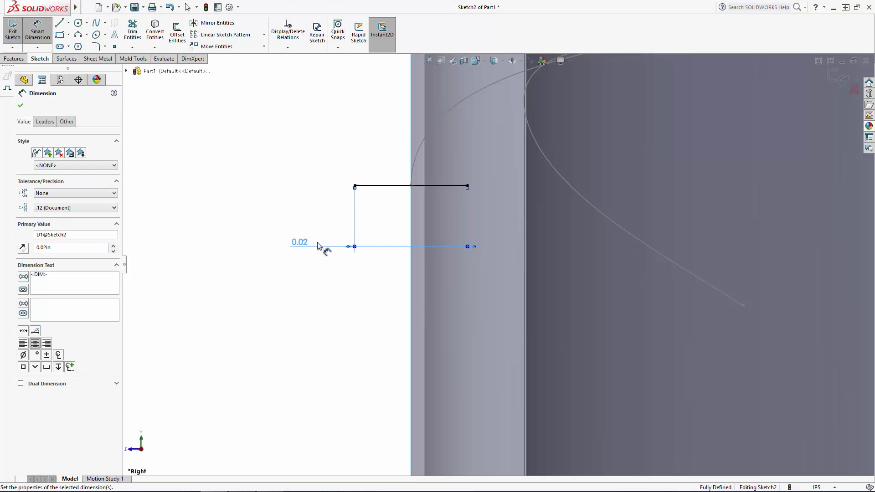
{"action": "key", "text": "Escape"}
{"action": "key", "text": "Escape"}
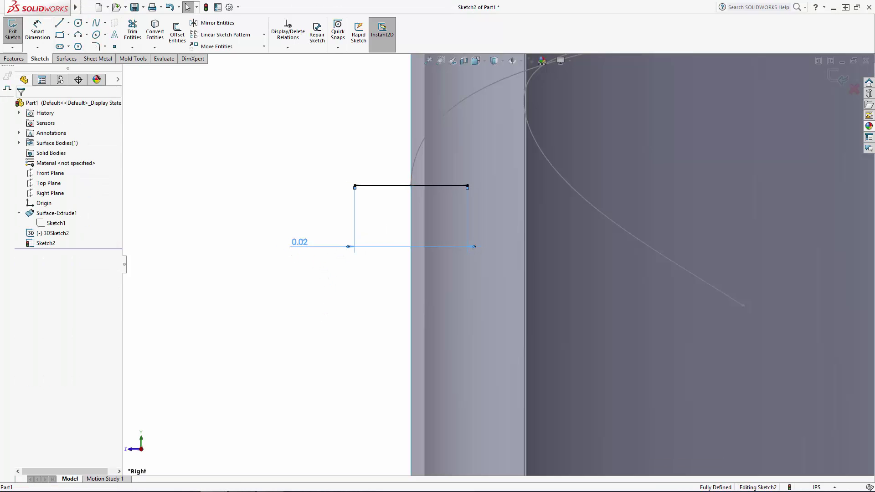
Set the horizontal line's length to 0.015 in and exit the sketch.
{"action": "double_click", "coordinate": [299, 242]}
{"action": "type", "text": "0.015"}
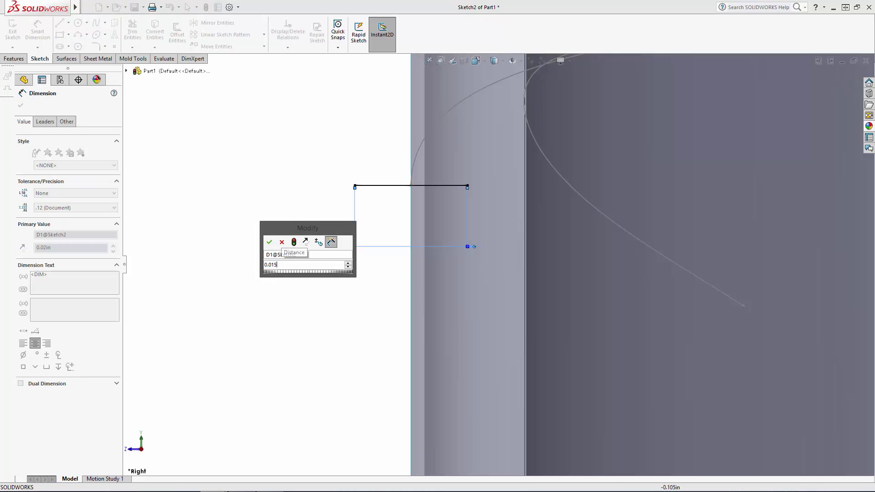
{"action": "key", "text": "Escape"}
{"action": "key", "text": "Escape"}
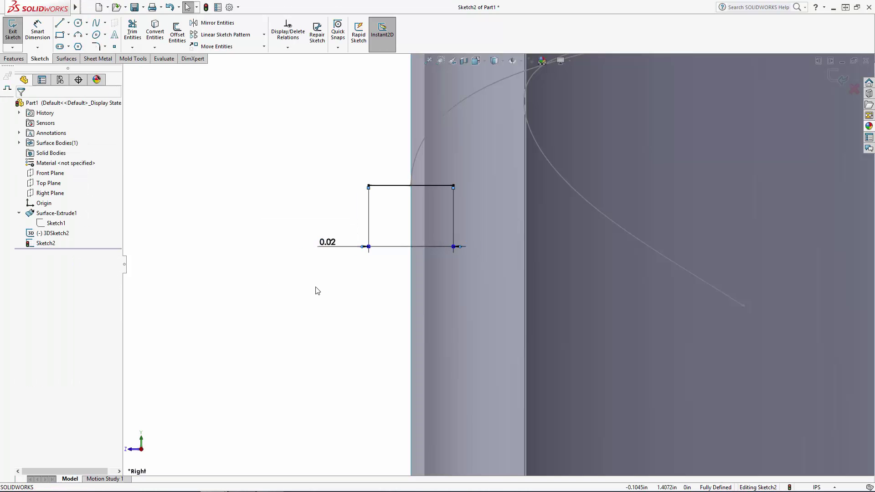
{"action": "scroll", "coordinate": [344, 305], "scroll_direction": "up", "scroll_amount": 6}
{"action": "scroll", "coordinate": [346, 305], "scroll_direction": "up", "scroll_amount": 3}
{"action": "middle_click_drag", "start_coordinate": [424, 266], "coordinate": [465, 332]}
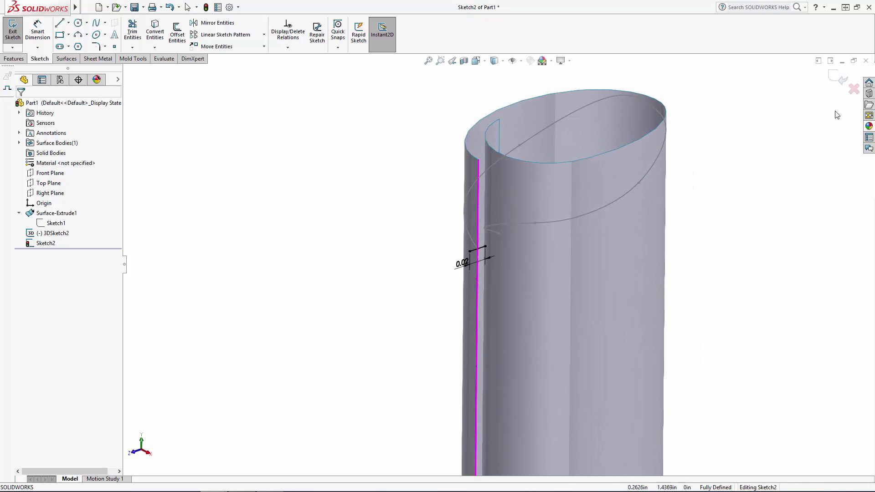
{"action": "double_click", "coordinate": [757, 181]}
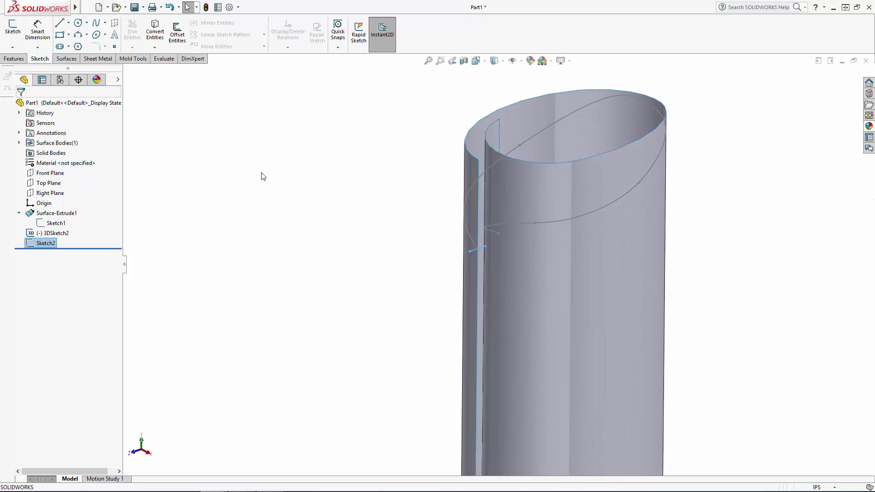
Create a Swept Surface with the short line as the profile and the 3D spline as the path.
{"action": "left_click", "coordinate": [67, 59]}
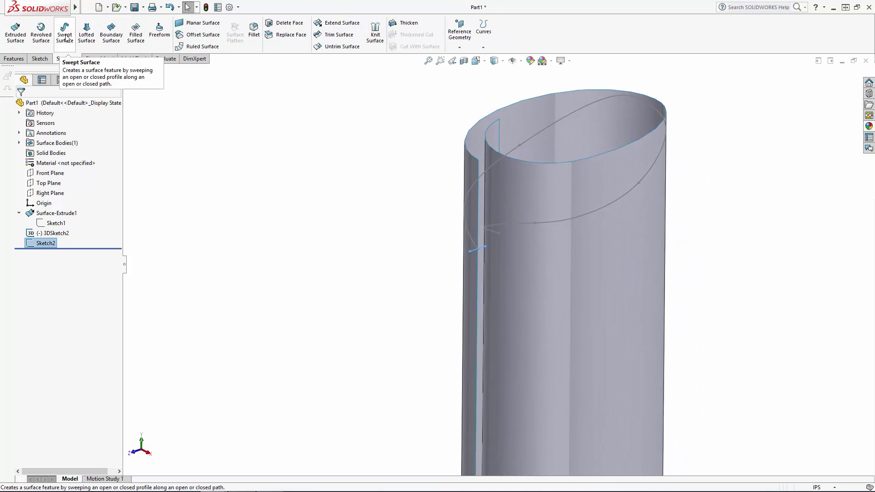
{"action": "left_click", "coordinate": [66, 38]}
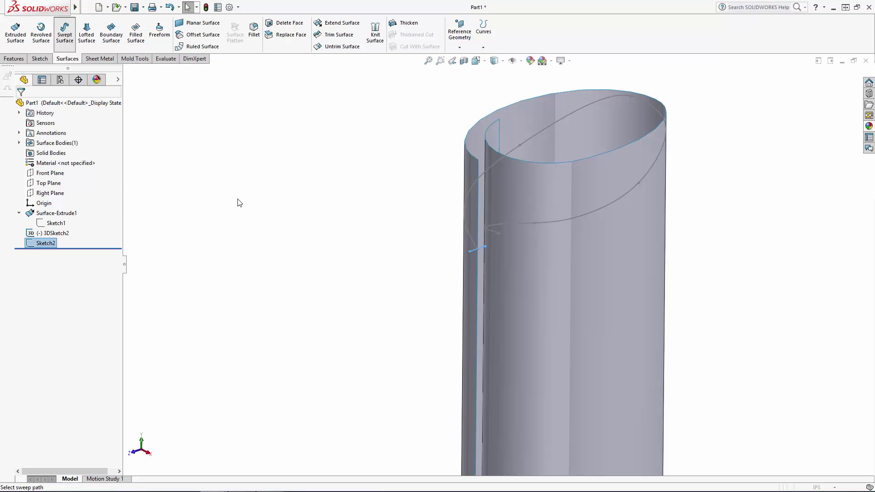
{"action": "left_click", "coordinate": [453, 218]}
{"action": "middle_click_drag", "start_coordinate": [376, 206], "coordinate": [179, 159]}
{"action": "left_click", "coordinate": [21, 108]}
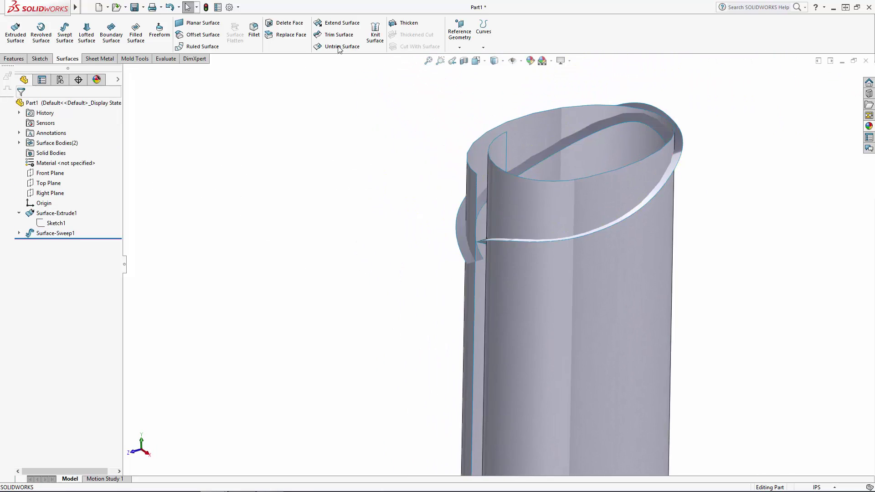
Trim the extruded petal surface with Surface-Sweep1 as the trim tool, removing the portion above it.
{"action": "left_click", "coordinate": [338, 38]}
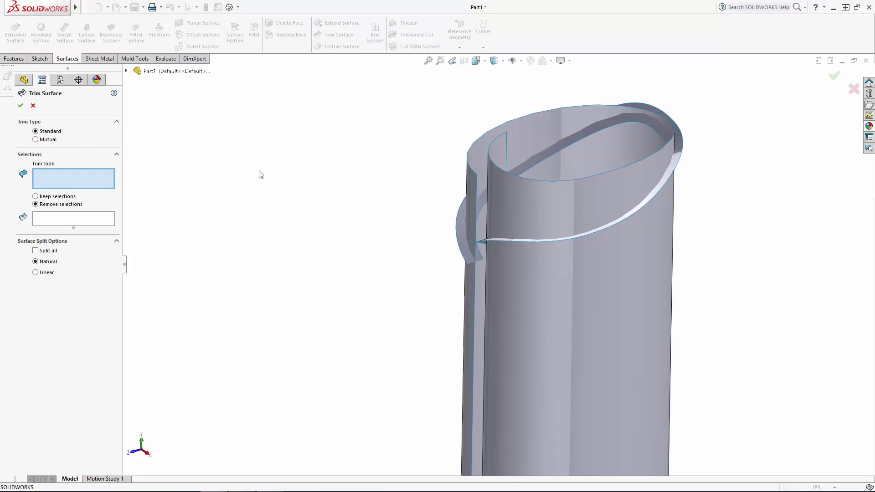
{"action": "left_click", "coordinate": [460, 232]}
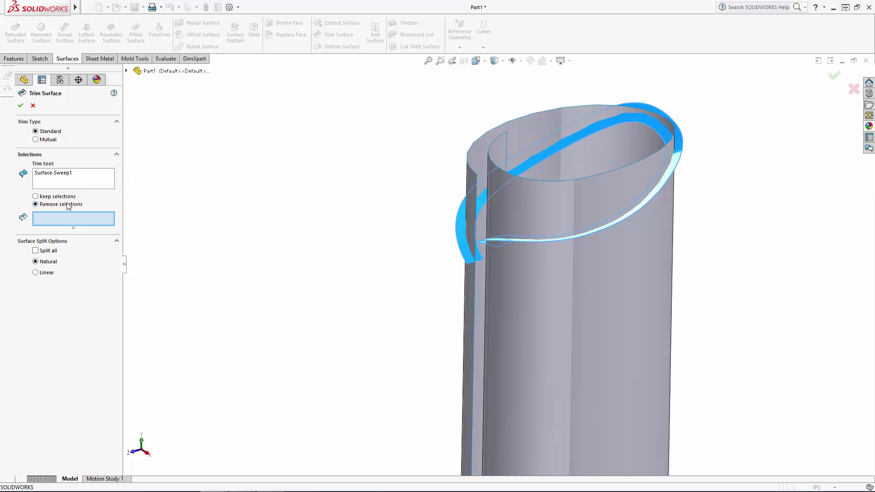
{"action": "left_click", "coordinate": [532, 124]}
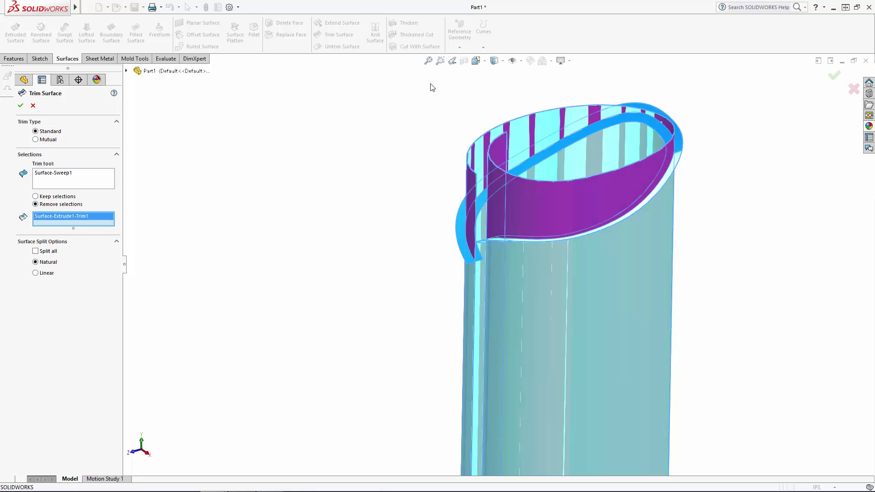
{"action": "left_click", "coordinate": [20, 106]}
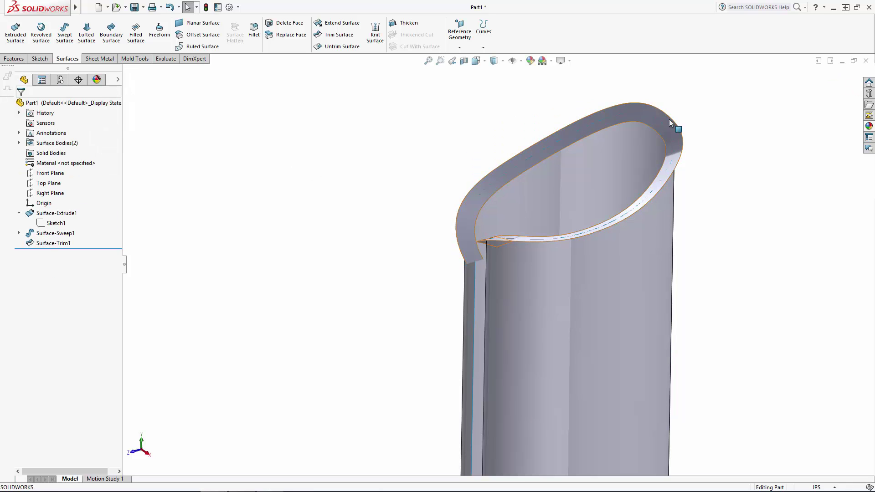
Hide the swept surface body around the trimmed petal's rim.
{"action": "left_click", "coordinate": [669, 119]}
{"action": "left_click", "coordinate": [710, 95]}
{"action": "scroll", "coordinate": [725, 196], "scroll_direction": "up", "scroll_amount": 7}
{"action": "middle_click_drag", "start_coordinate": [665, 216], "coordinate": [527, 363]}
{"action": "scroll", "coordinate": [576, 275], "scroll_direction": "down", "scroll_amount": 3}
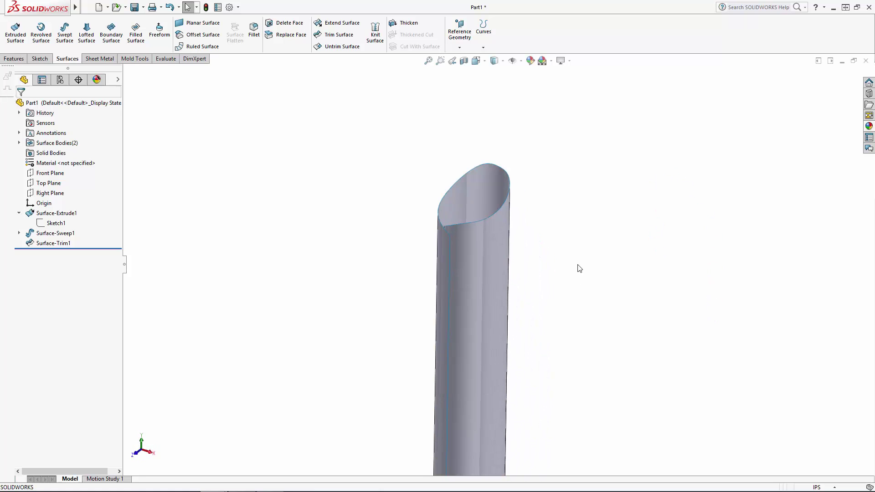
{"action": "middle_click_drag", "start_coordinate": [577, 265], "coordinate": [586, 262]}
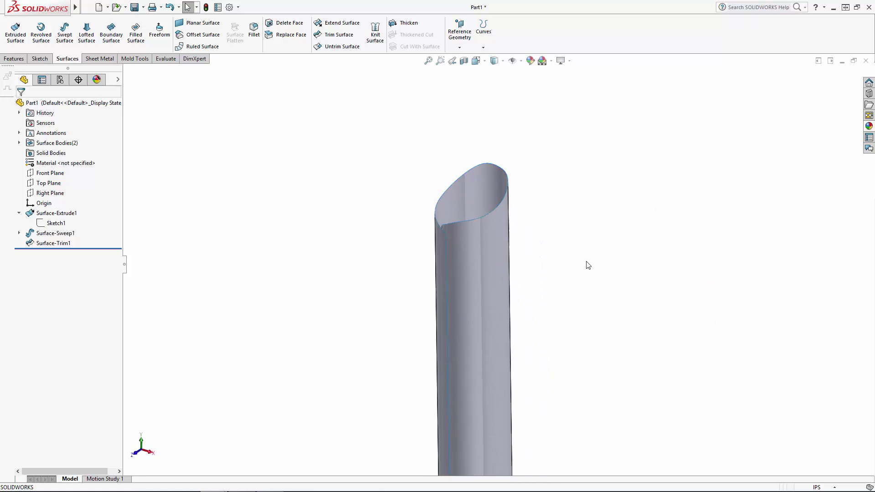
Start a new sketch on the Top Plane.
{"action": "left_click", "coordinate": [48, 183]}
{"action": "left_click", "coordinate": [90, 169]}
{"action": "left_click", "coordinate": [486, 63]}
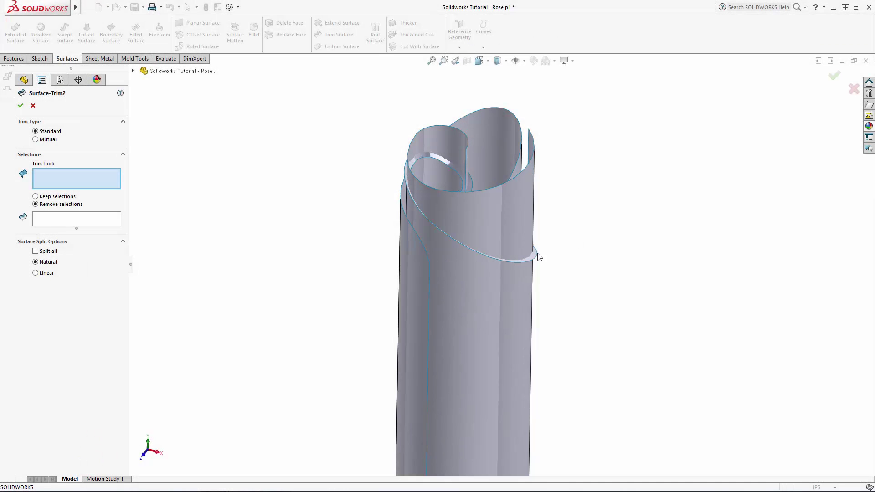
Trim away the second petal's portion above Surface-Sweep2 and hide the Surface-Sweep2 body.
{"action": "left_click", "coordinate": [538, 256]}
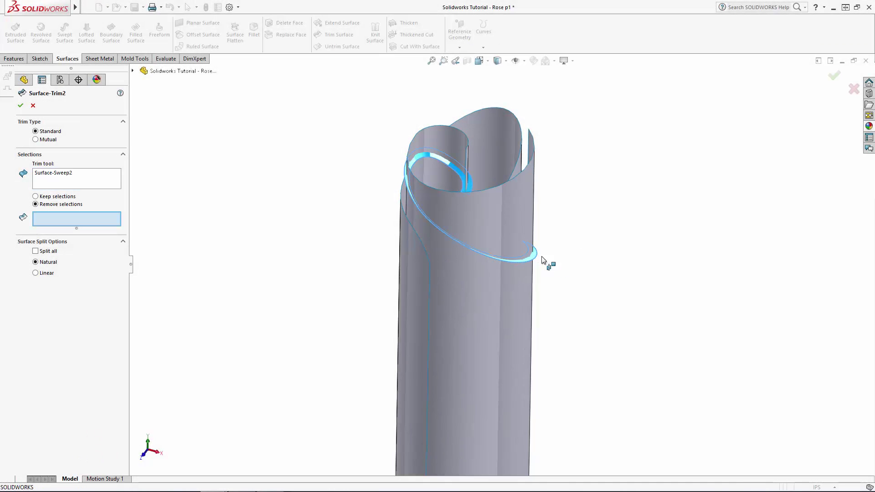
{"action": "left_click", "coordinate": [532, 179]}
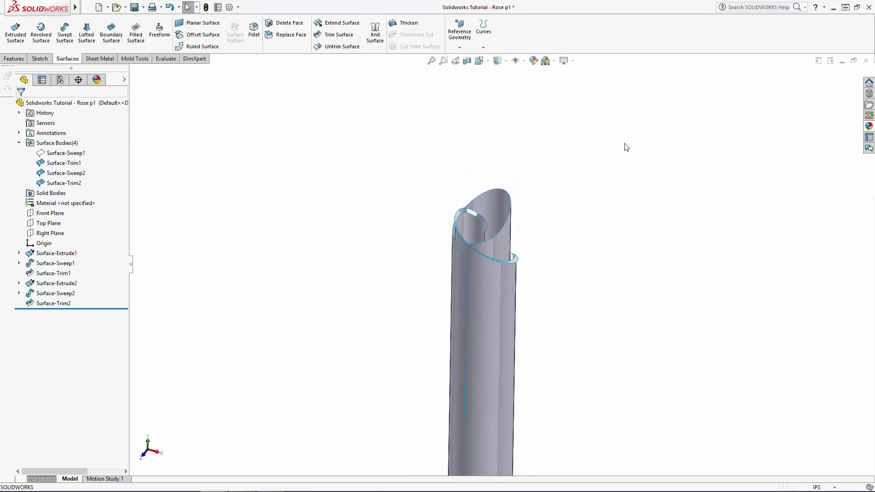
{"action": "left_click", "coordinate": [64, 182]}
{"action": "left_click", "coordinate": [64, 173]}
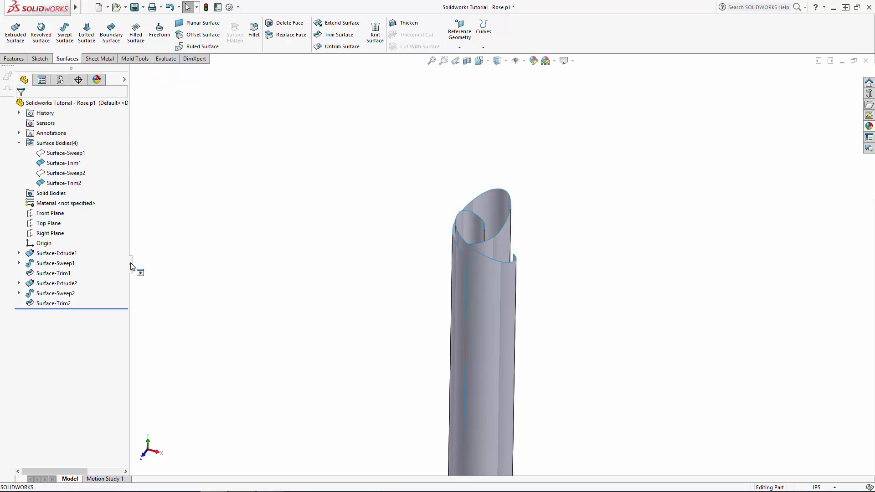
Start a new sketch on the Right Plane and view it from the right side.
{"action": "scroll", "coordinate": [327, 296], "scroll_direction": "up", "scroll_amount": 6}
{"action": "scroll", "coordinate": [433, 346], "scroll_direction": "down", "scroll_amount": 3}
{"action": "scroll", "coordinate": [564, 346], "scroll_direction": "up", "scroll_amount": 3}
{"action": "scroll", "coordinate": [579, 322], "scroll_direction": "down", "scroll_amount": 4}
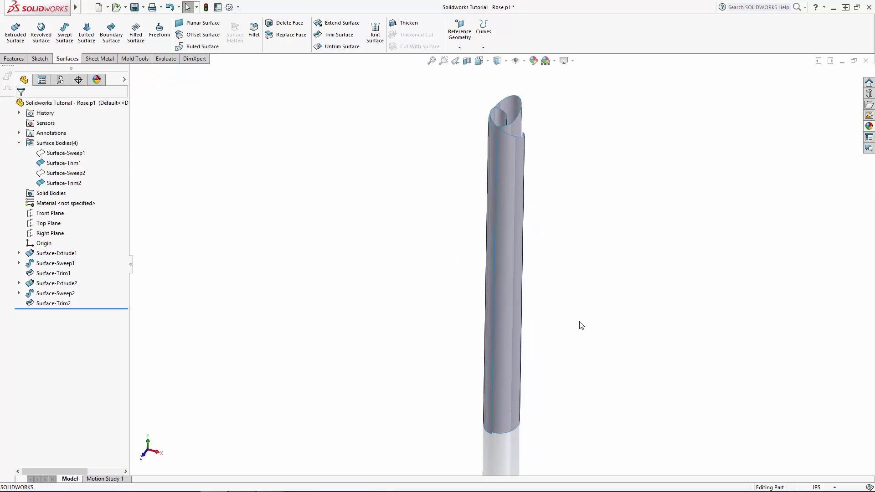
{"action": "mouse_move", "coordinate": [570, 202]}
{"action": "middle_mouse_down"}
{"action": "mouse_move", "coordinate": [564, 312]}
{"action": "mouse_move", "coordinate": [565, 189]}
{"action": "middle_mouse_up"}
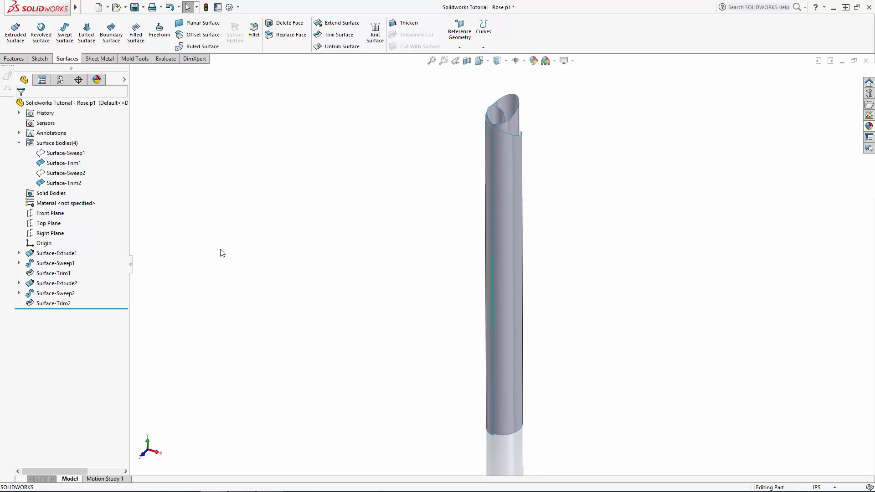
{"action": "left_click", "coordinate": [51, 232]}
{"action": "left_click", "coordinate": [60, 223]}
{"action": "left_click", "coordinate": [479, 61]}
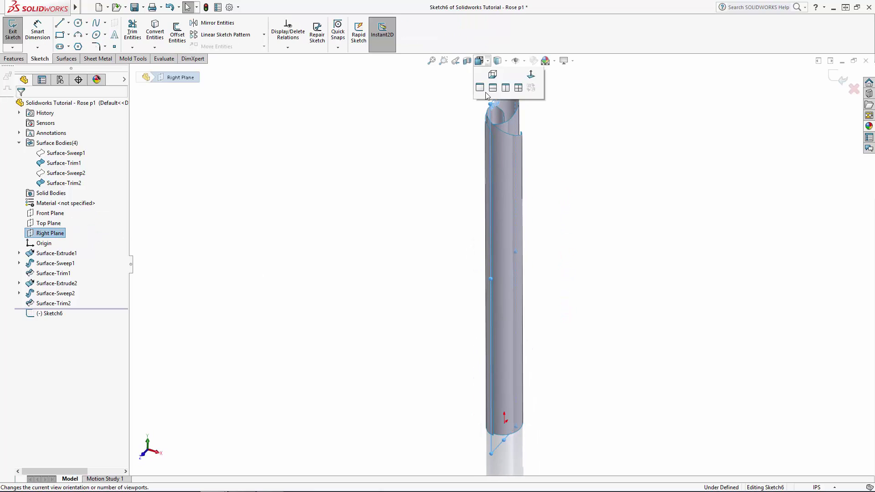
{"action": "left_click", "coordinate": [490, 96]}
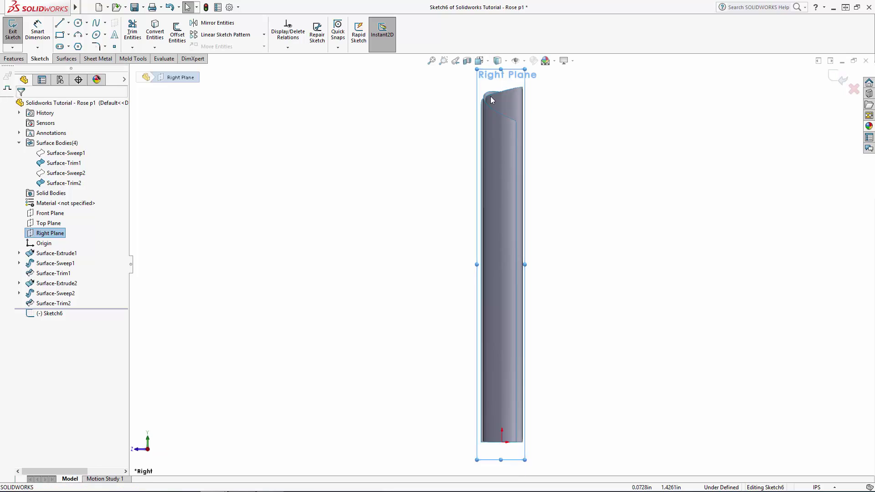
Sketch an outward-bulging three-point spline beside the petals, running from base level up to the rim.
{"action": "left_click", "coordinate": [96, 22]}
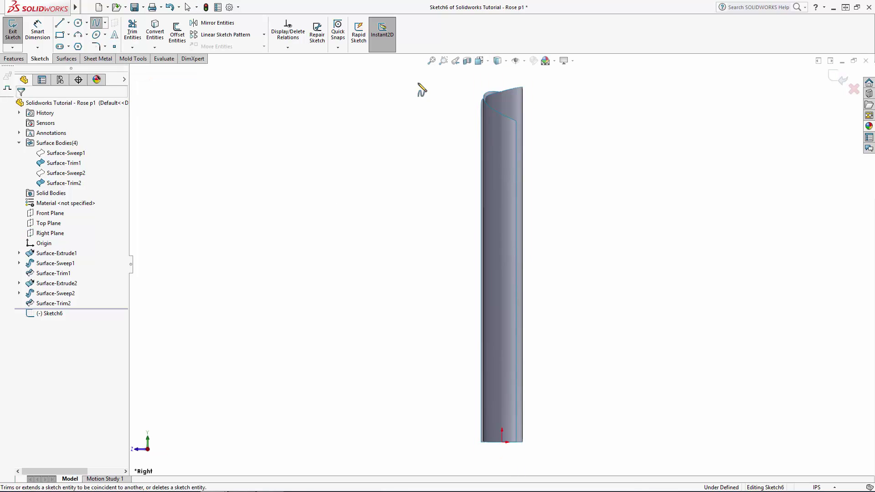
{"action": "left_click", "coordinate": [534, 442]}
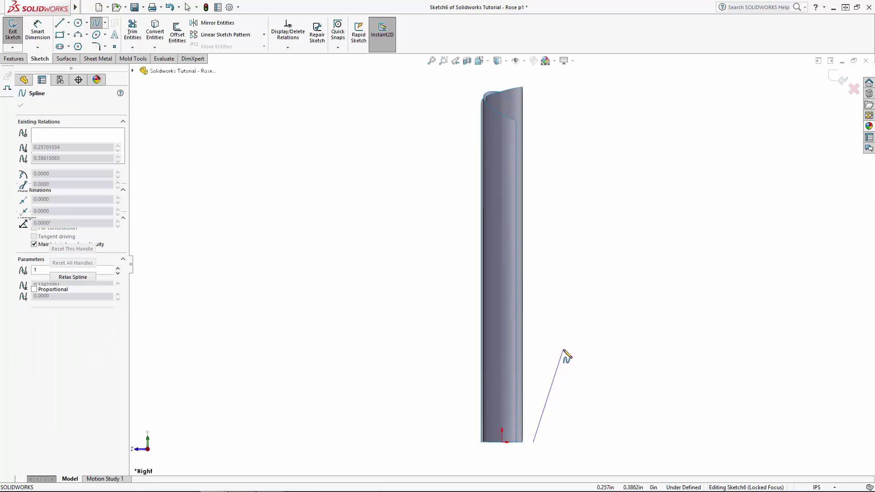
{"action": "left_click", "coordinate": [564, 348]}
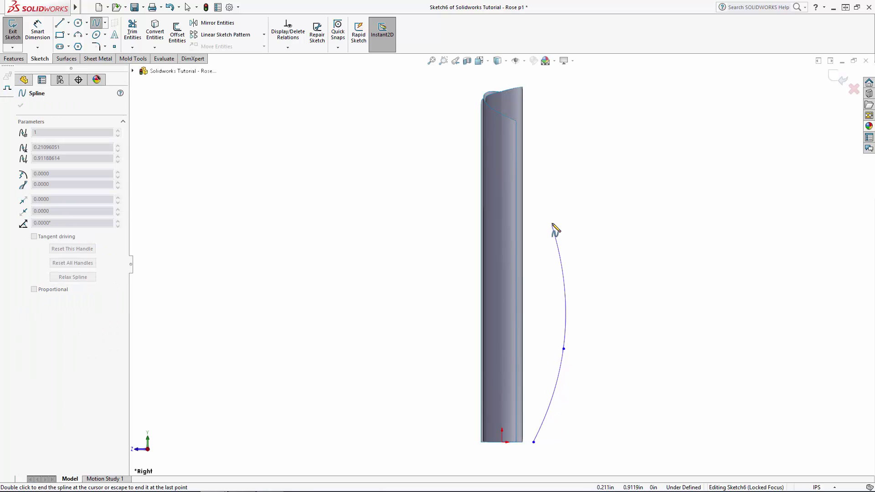
{"action": "double_click", "coordinate": [531, 86]}
Align the spline's lower endpoint with the origin using a Horizontal relation.
{"action": "scroll", "coordinate": [569, 345], "scroll_direction": "down", "scroll_amount": 6}
{"action": "left_click", "coordinate": [515, 357]}
{"action": "left_click", "coordinate": [400, 357], "text": "ctrl"}
{"action": "left_click", "coordinate": [165, 158]}
Dimension the horizontal gap between the petals' lower corner and the spline's lower endpoint to 0.02 in.
{"action": "left_click", "coordinate": [37, 32]}
{"action": "left_click", "coordinate": [516, 357]}
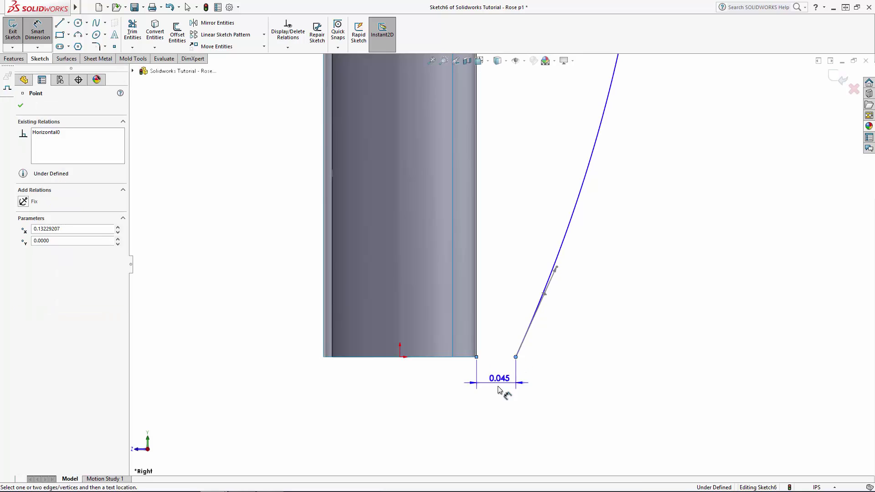
{"action": "left_click", "coordinate": [497, 394]}
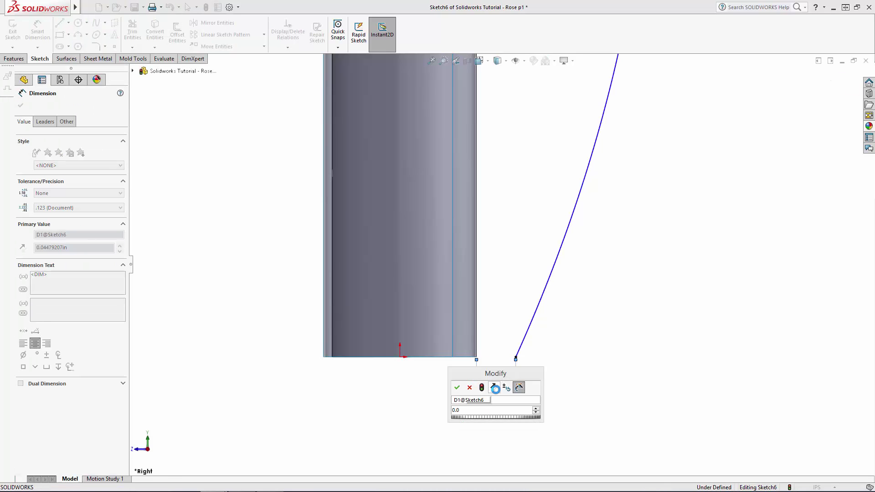
{"action": "key", "text": "Return"}
{"action": "left_click", "coordinate": [566, 348]}
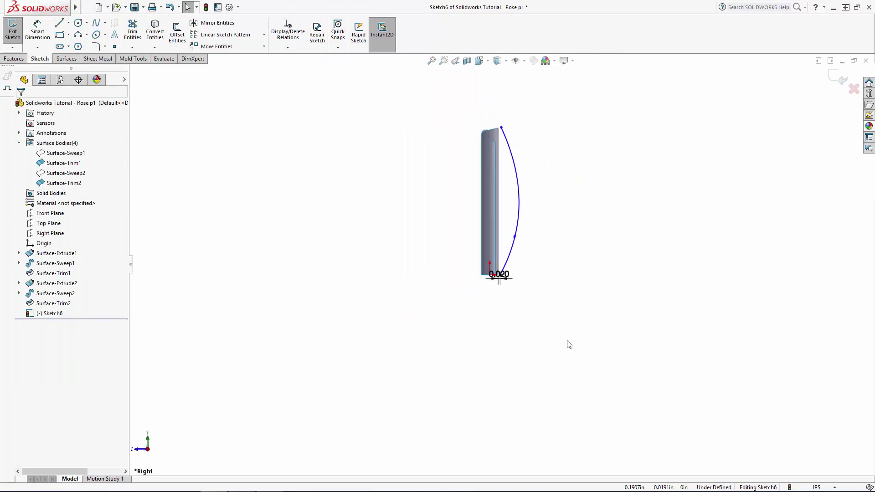
Place a sketch point by the petal rim's outer tip and constrain it onto the rim edge.
{"action": "scroll", "coordinate": [505, 182], "scroll_direction": "down", "scroll_amount": 15}
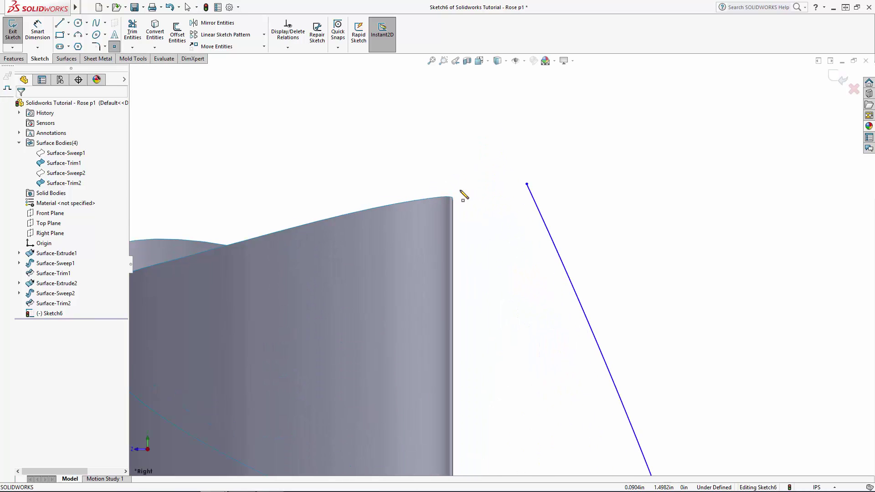
{"action": "left_click", "coordinate": [451, 198], "text": "ctrl"}
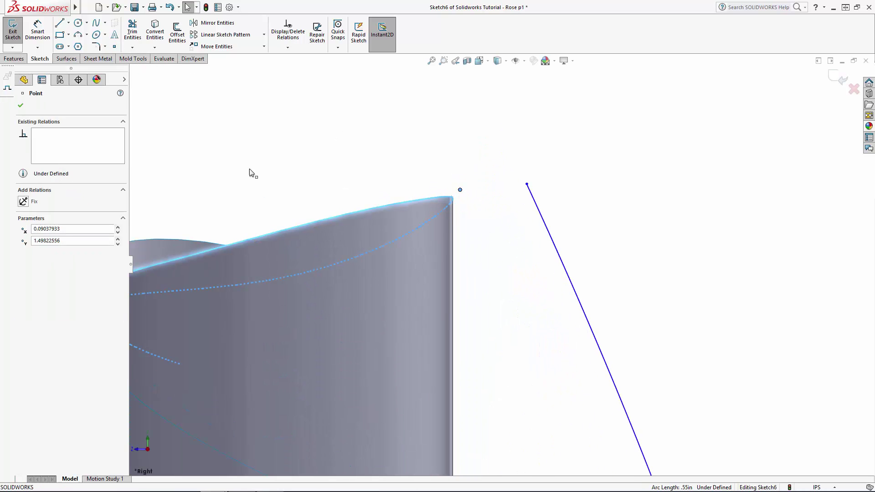
{"action": "left_click", "coordinate": [377, 168]}
Dimension the horizontal distance between the rim point and the spline's upper endpoint to 0.01 in.
{"action": "left_click", "coordinate": [37, 31]}
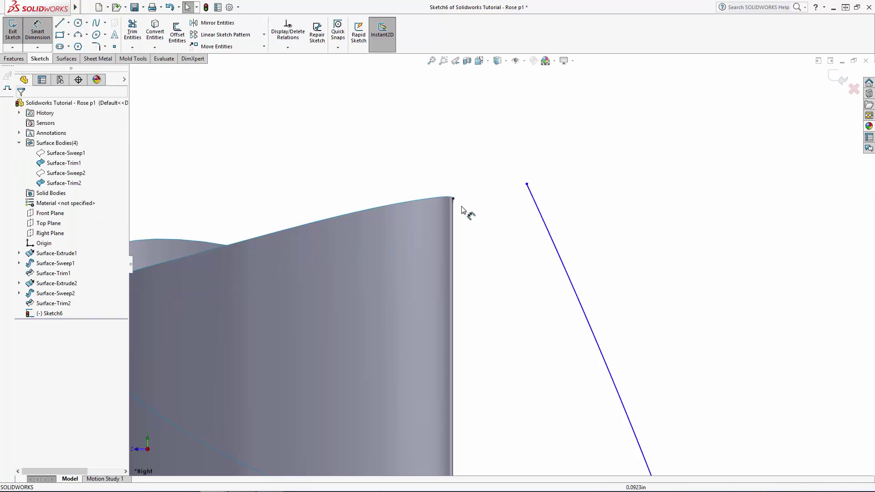
{"action": "left_click", "coordinate": [453, 198]}
{"action": "left_click", "coordinate": [528, 188]}
{"action": "left_click", "coordinate": [501, 151]}
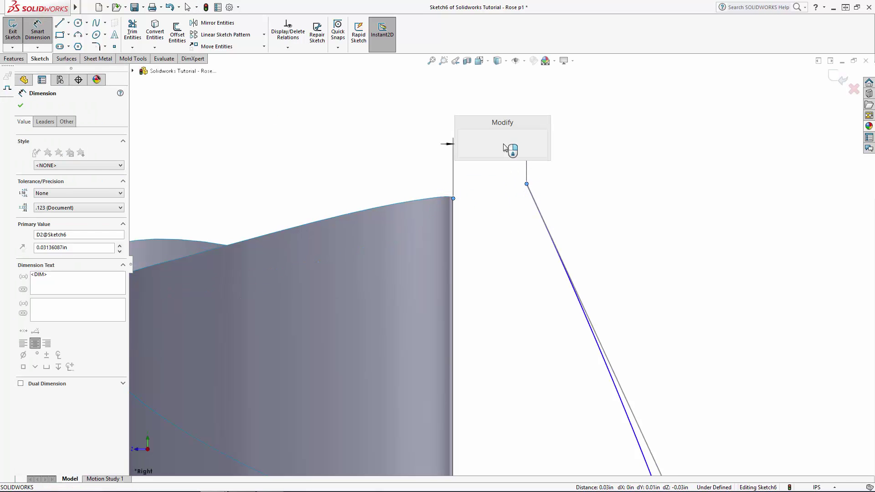
{"action": "type", "text": "0.01"}
{"action": "key", "text": "Return"}
{"action": "key", "text": "Escape"}
Level the spline's upper endpoint with the rim point using a Horizontal relation.
{"action": "left_click", "coordinate": [453, 198]}
{"action": "left_click", "coordinate": [48, 251]}
{"action": "left_click", "coordinate": [522, 250]}
Pull the spline's upper tangent handle toward the petals so its upper part curves inward, and exit the sketch.
{"action": "scroll", "coordinate": [590, 384], "scroll_direction": "up", "scroll_amount": 12}
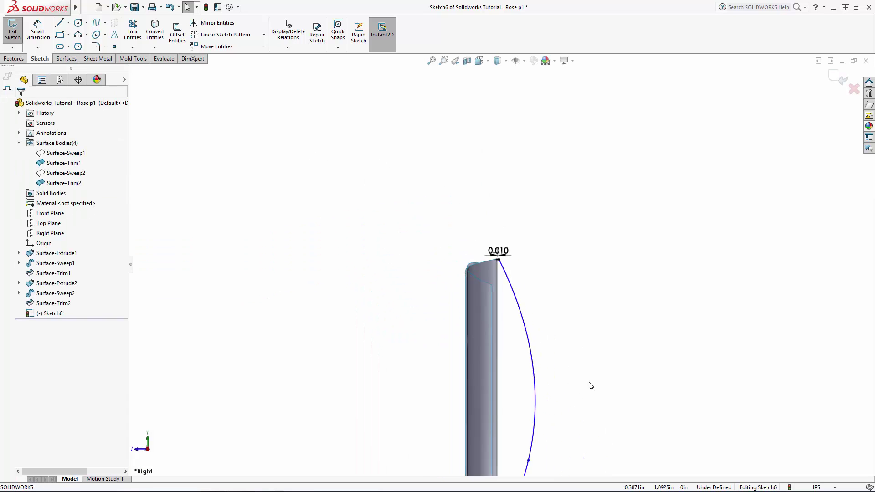
{"action": "scroll", "coordinate": [546, 356], "scroll_direction": "down", "scroll_amount": 5}
{"action": "scroll", "coordinate": [496, 292], "scroll_direction": "up", "scroll_amount": 2}
{"action": "left_click", "coordinate": [477, 195]}
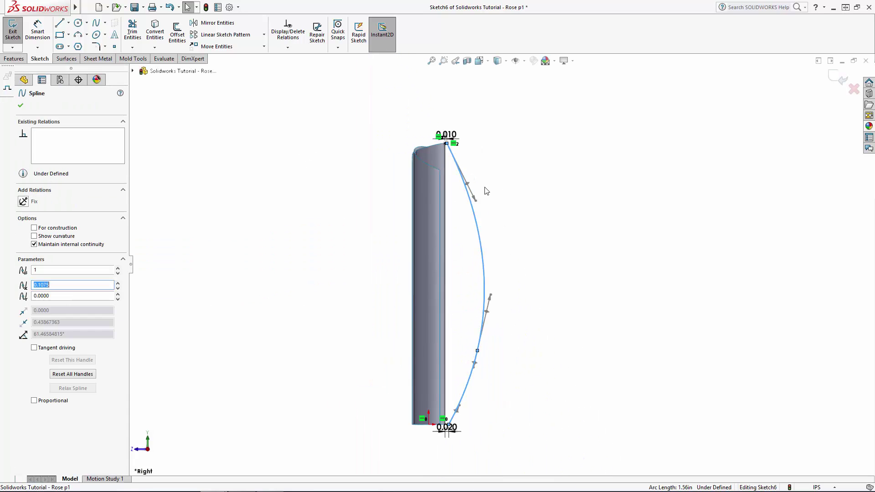
{"action": "left_click_drag", "start_coordinate": [480, 205], "coordinate": [453, 233]}
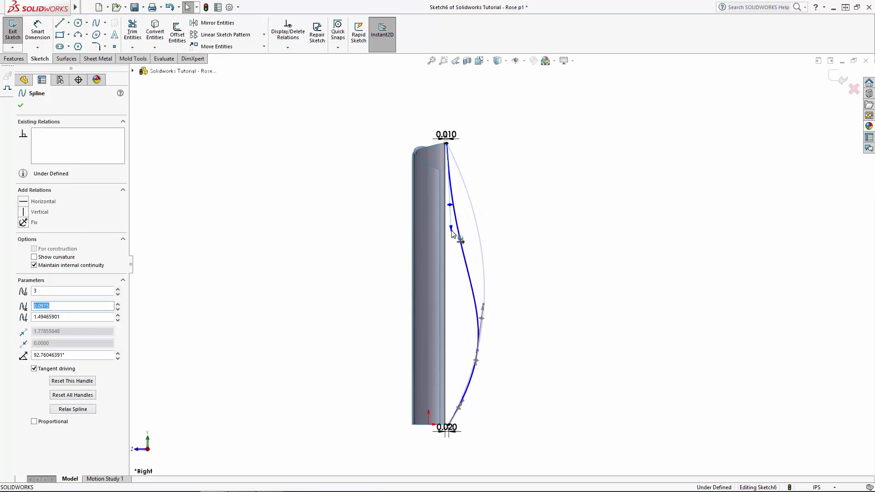
{"action": "left_click", "coordinate": [561, 271]}
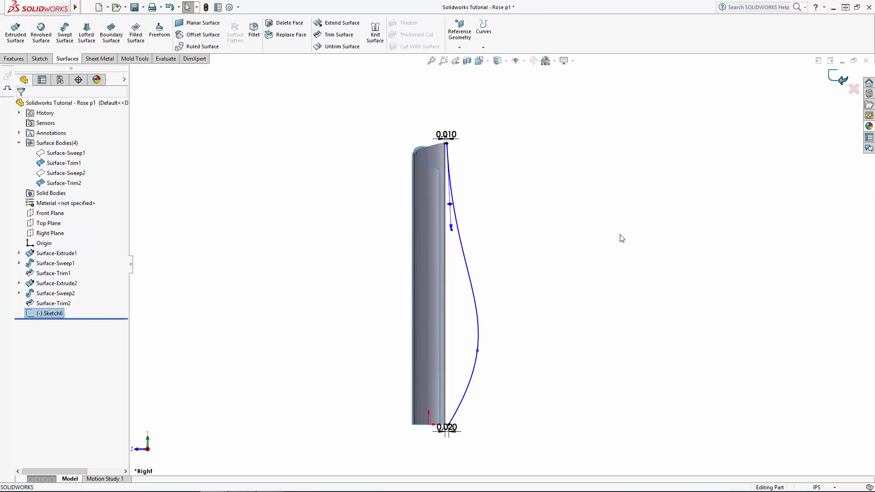
{"action": "left_click", "coordinate": [520, 377]}
Start a new sketch on the Top Plane and view it from the top.
{"action": "left_click", "coordinate": [48, 223]}
{"action": "left_click", "coordinate": [60, 209]}
{"action": "left_click", "coordinate": [479, 61]}
{"action": "left_click", "coordinate": [532, 110]}
{"action": "left_click", "coordinate": [775, 245]}
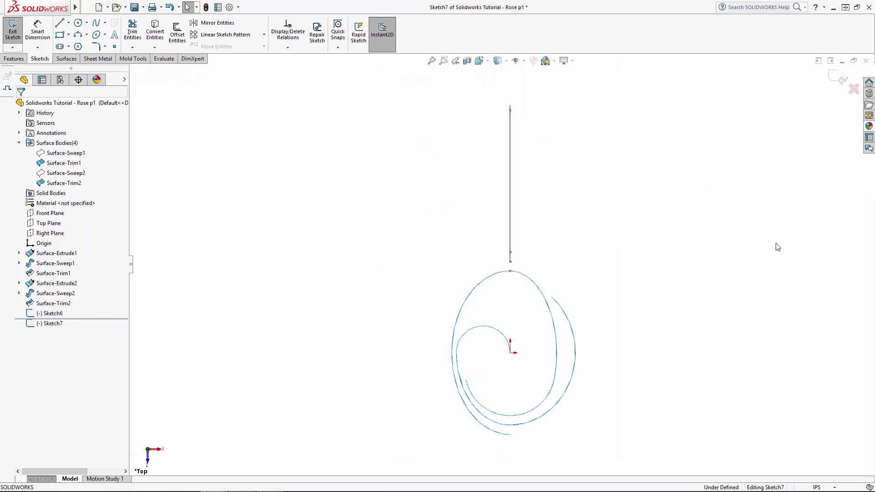
Draw a circle centred about 0.022 in directly below the origin and passing through the side spline's lower endpoint.
{"action": "key", "text": "Right"}
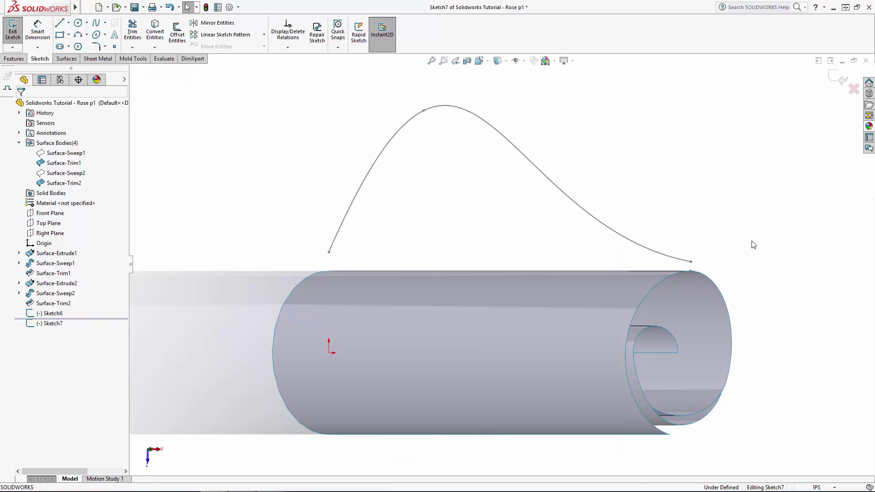
{"action": "left_click", "coordinate": [77, 23]}
{"action": "key", "text": "Left"}
{"action": "left_click", "coordinate": [510, 373]}
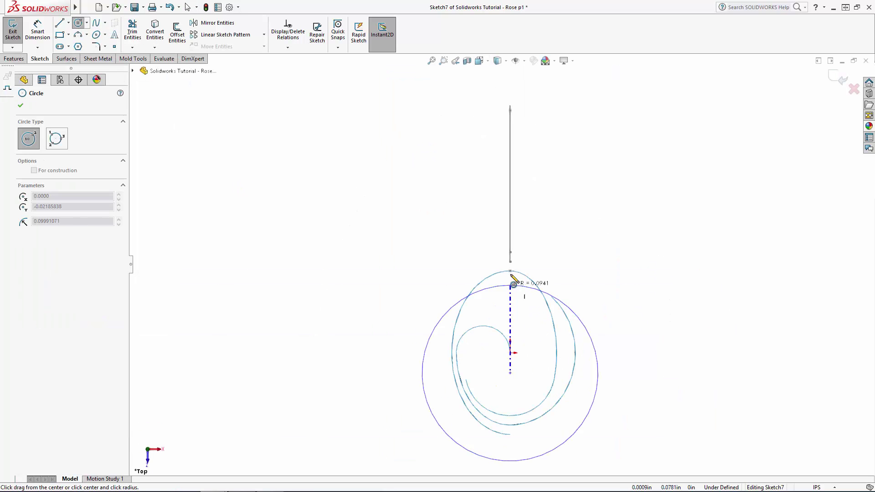
{"action": "key", "text": "Right"}
{"action": "left_click", "coordinate": [331, 261]}
{"action": "key", "text": "Escape"}
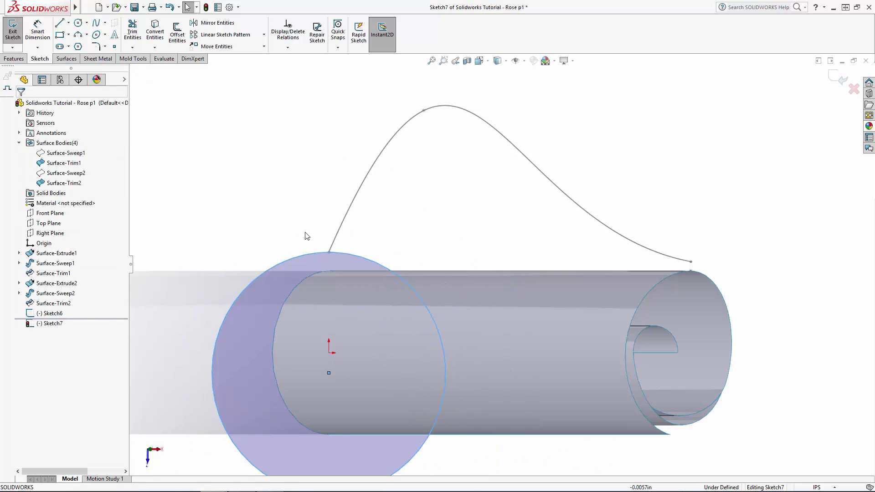
Draw a vertical centerline across the circle's full diameter, from its uppermost to its lowest point.
{"action": "key", "text": "ctrl+8"}
{"action": "scroll", "coordinate": [514, 345], "scroll_direction": "down", "scroll_amount": 5}
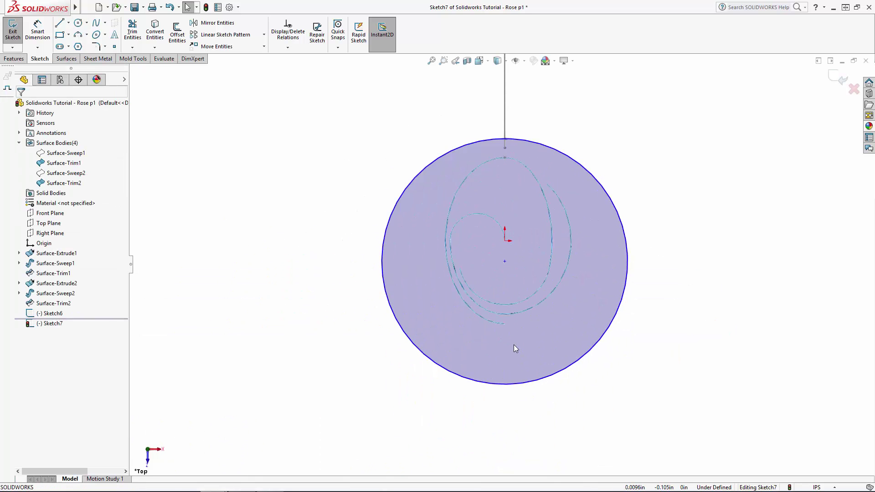
{"action": "left_click", "coordinate": [68, 22]}
{"action": "left_click", "coordinate": [81, 45]}
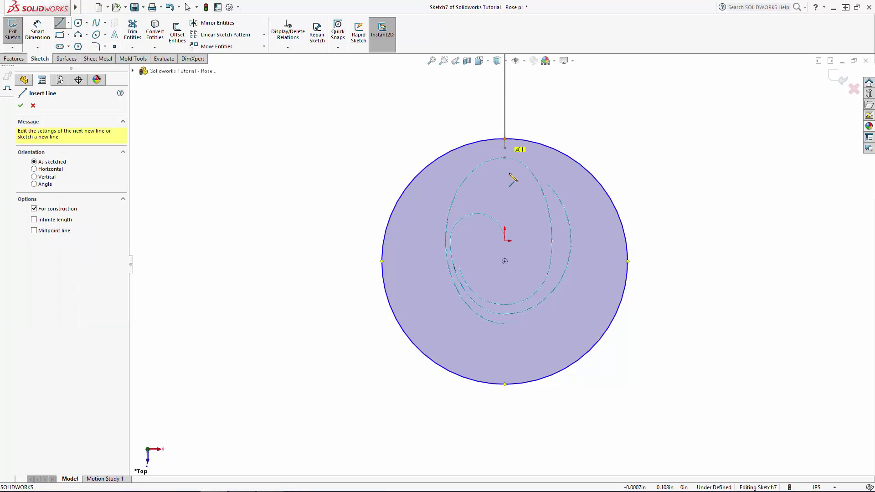
{"action": "left_click", "coordinate": [504, 138]}
{"action": "left_click", "coordinate": [504, 384]}
{"action": "key", "text": "Escape"}
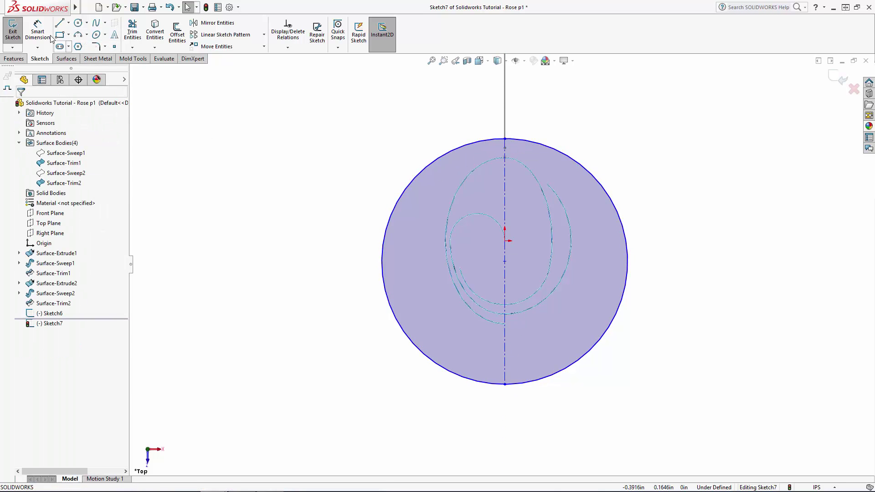
Dimension the circle's lowest point 0.04 in from the lower end of the inner petal curve.
{"action": "left_click", "coordinate": [46, 33]}
{"action": "left_click", "coordinate": [505, 384]}
{"action": "left_click", "coordinate": [505, 324]}
{"action": "left_click", "coordinate": [526, 348]}
{"action": "type", "text": ".04"}
{"action": "key", "text": "Return"}
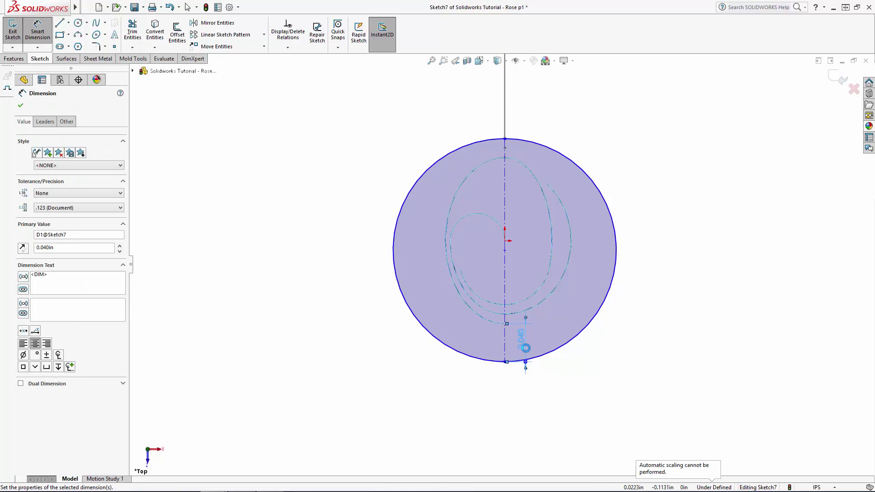
{"action": "key", "text": "Escape"}
Draw a centerline from the circle's centre to a point on its lower-right circumference.
{"action": "left_click", "coordinate": [69, 23]}
{"action": "left_click", "coordinate": [72, 44]}
{"action": "left_click", "coordinate": [504, 250]}
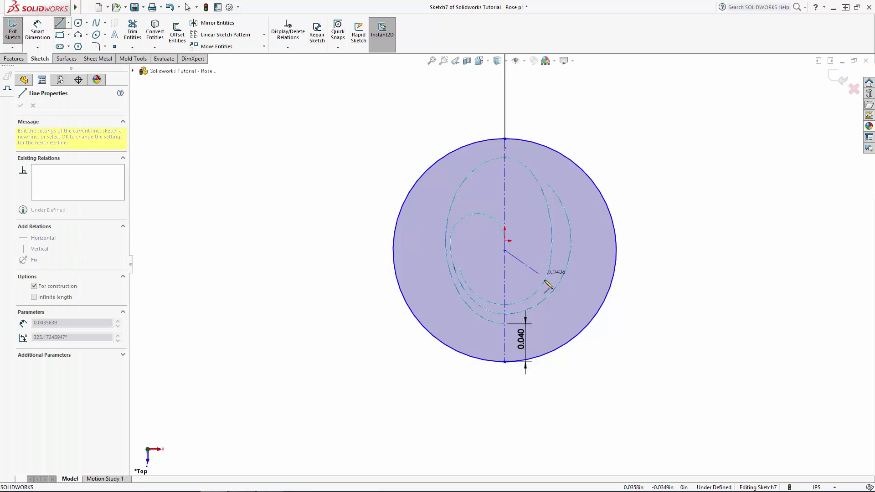
{"action": "left_click", "coordinate": [552, 351]}
{"action": "key", "text": "Escape"}
Set the angle between the vertical centerline and the slanted centerline to 45°.
{"action": "left_click", "coordinate": [38, 31]}
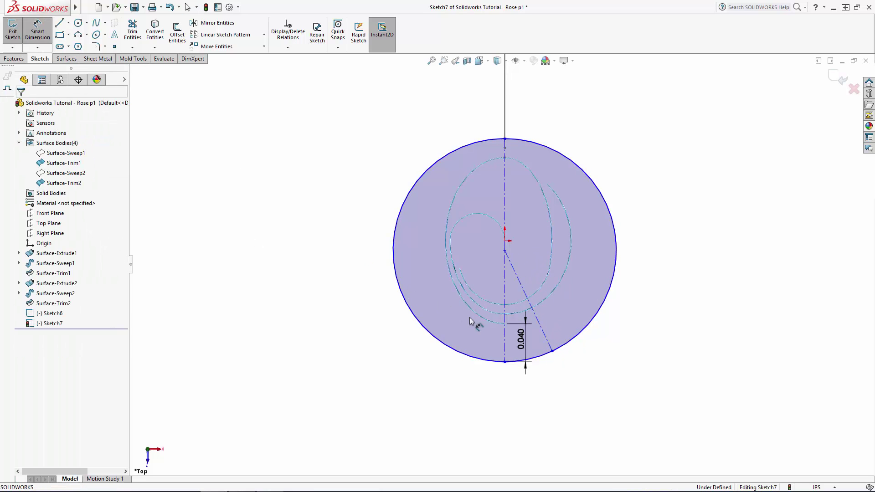
{"action": "left_click", "coordinate": [541, 351]}
{"action": "left_click", "coordinate": [550, 390]}
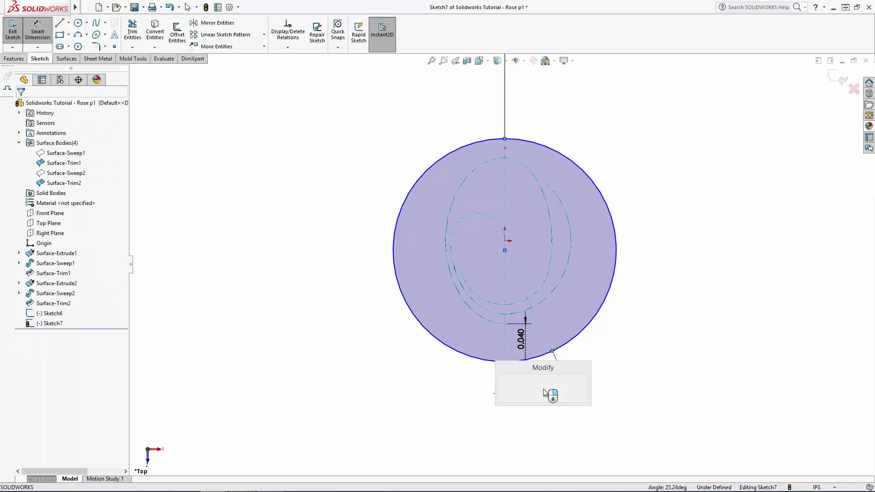
{"action": "type", "text": "45"}
{"action": "key", "text": "Return"}
{"action": "key", "text": "f"}
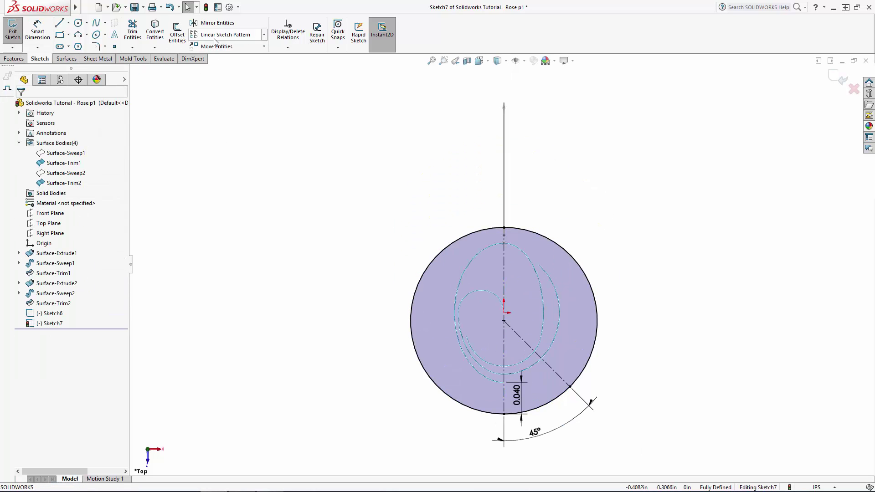
Trim away the circle's arc between the vertical centerline's upper end and the 45° centerline.
{"action": "left_click", "coordinate": [133, 32]}
{"action": "left_click", "coordinate": [581, 266]}
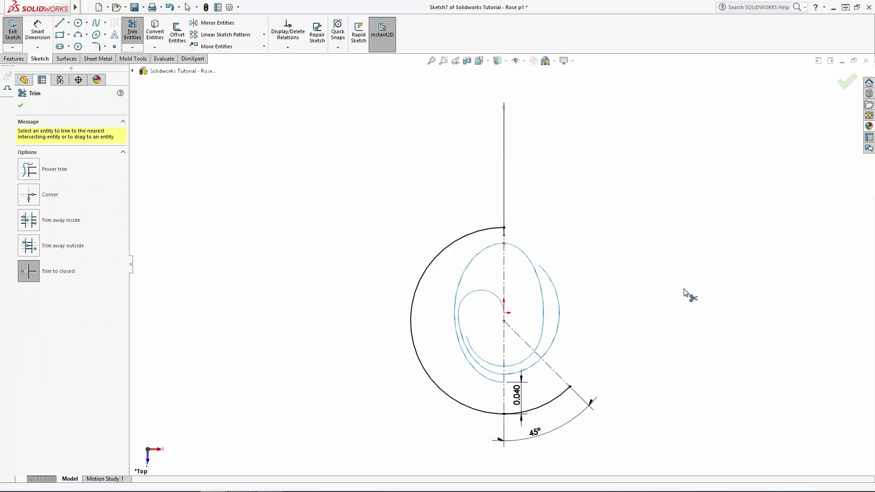
{"action": "key", "text": "Escape"}
Create a swept surface using the side spline as the profile and the trimmed circle arc as the path.
{"action": "mouse_move", "coordinate": [601, 314]}
{"action": "middle_mouse_down"}
{"action": "mouse_move", "coordinate": [594, 265]}
{"action": "mouse_move", "coordinate": [583, 303]}
{"action": "middle_mouse_up"}
{"action": "scroll", "coordinate": [583, 304], "scroll_direction": "up", "scroll_amount": 5}
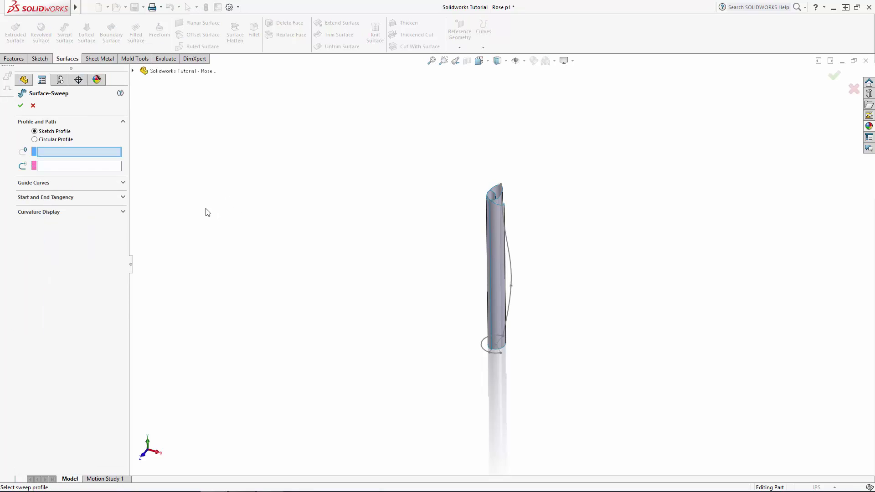
{"action": "left_click", "coordinate": [511, 260]}
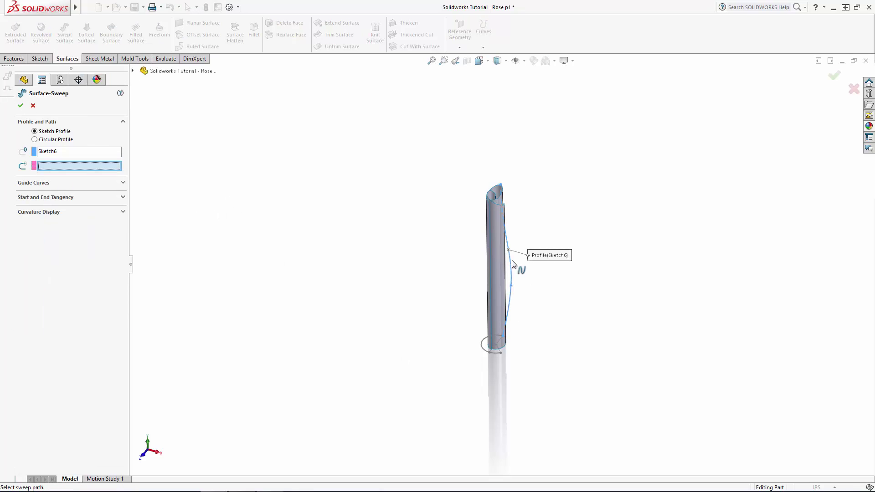
{"action": "scroll", "coordinate": [488, 319], "scroll_direction": "down", "scroll_amount": 5}
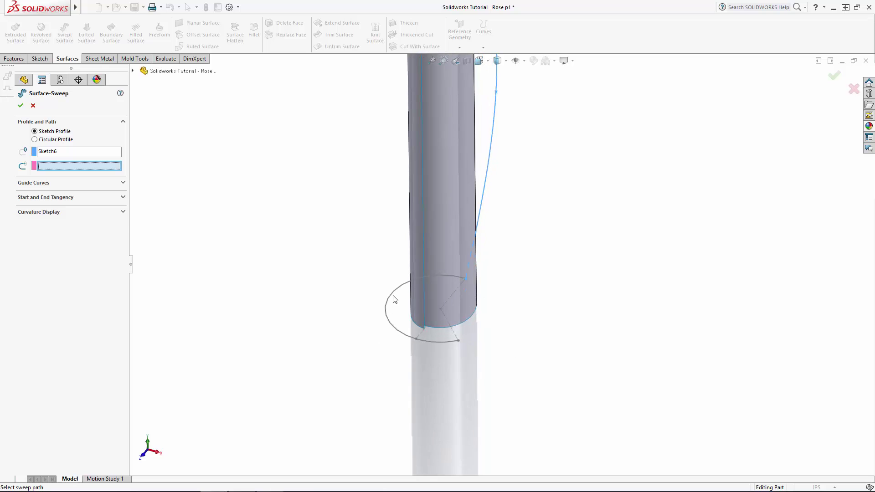
{"action": "left_click", "coordinate": [395, 300]}
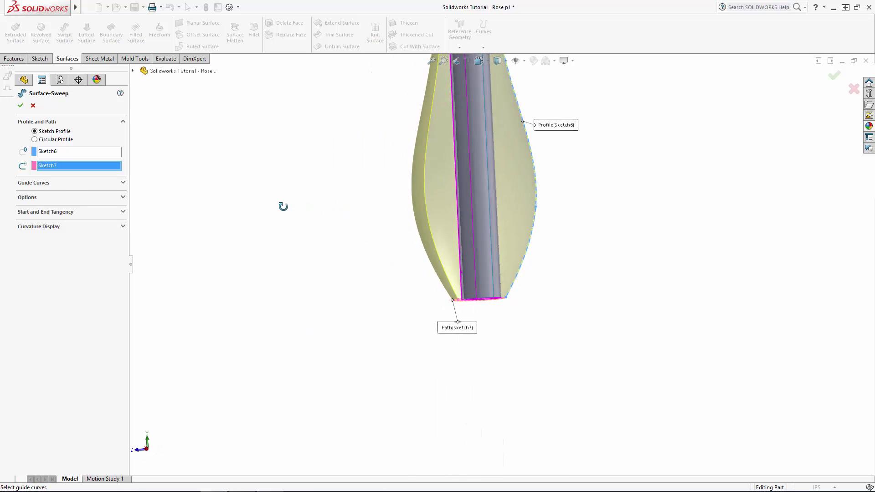
{"action": "middle_click_drag", "start_coordinate": [281, 207], "coordinate": [307, 291]}
{"action": "scroll", "coordinate": [306, 291], "scroll_direction": "up", "scroll_amount": 4}
{"action": "scroll", "coordinate": [566, 141], "scroll_direction": "down", "scroll_amount": 2}
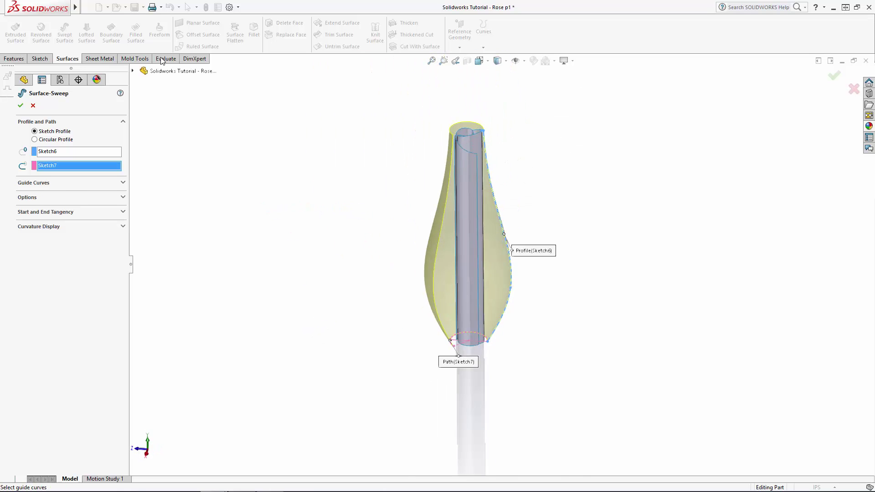
{"action": "key", "text": "Return"}
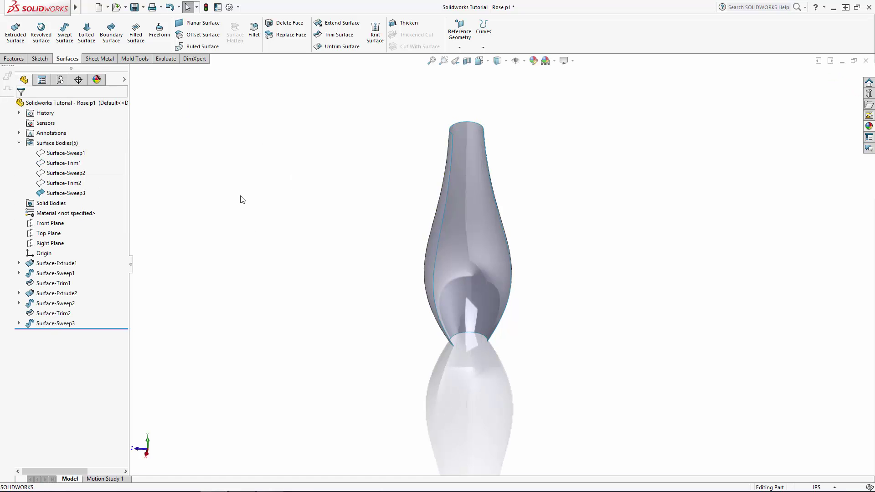
Start a new 3D sketch.
{"action": "left_click", "coordinate": [40, 58]}
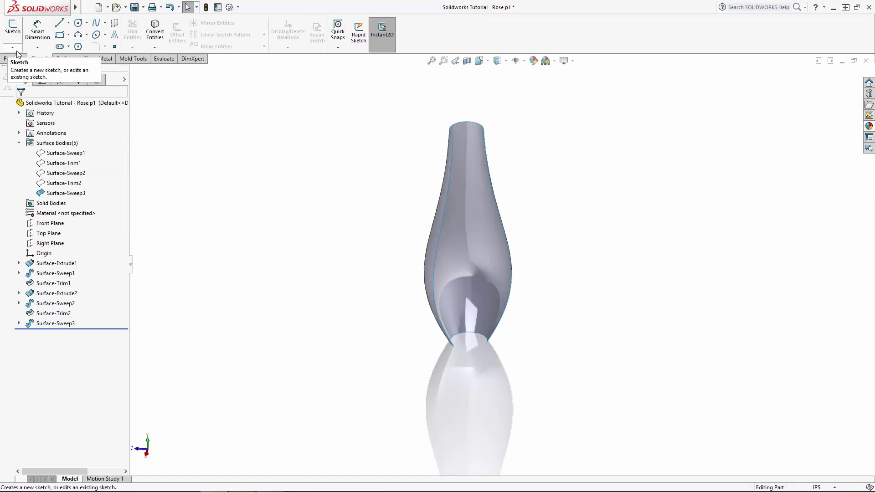
{"action": "left_click", "coordinate": [12, 48]}
{"action": "left_click", "coordinate": [25, 70]}
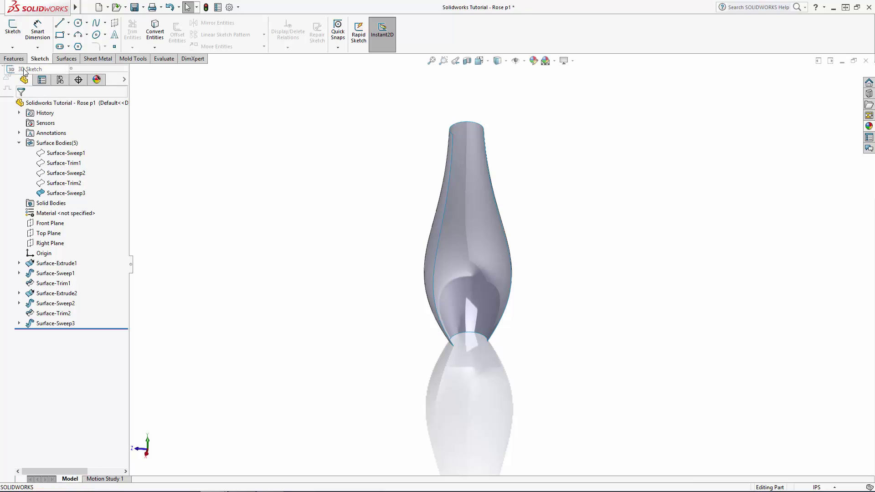
Draw a Spline on Surface over the new swept surface, rising from near its bottom edge to the upper rim and back down.
{"action": "left_click", "coordinate": [105, 23]}
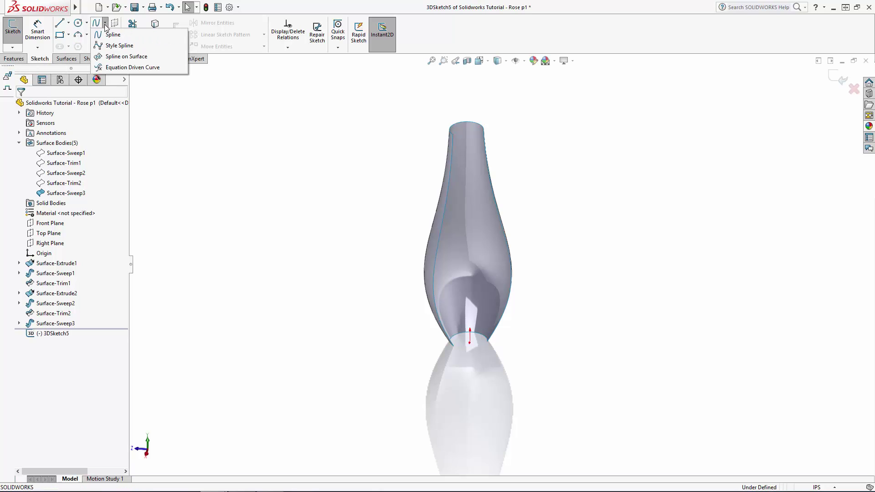
{"action": "left_click", "coordinate": [140, 58]}
{"action": "middle_click_drag", "start_coordinate": [388, 314], "coordinate": [469, 278]}
{"action": "scroll", "coordinate": [497, 331], "scroll_direction": "down", "scroll_amount": 4}
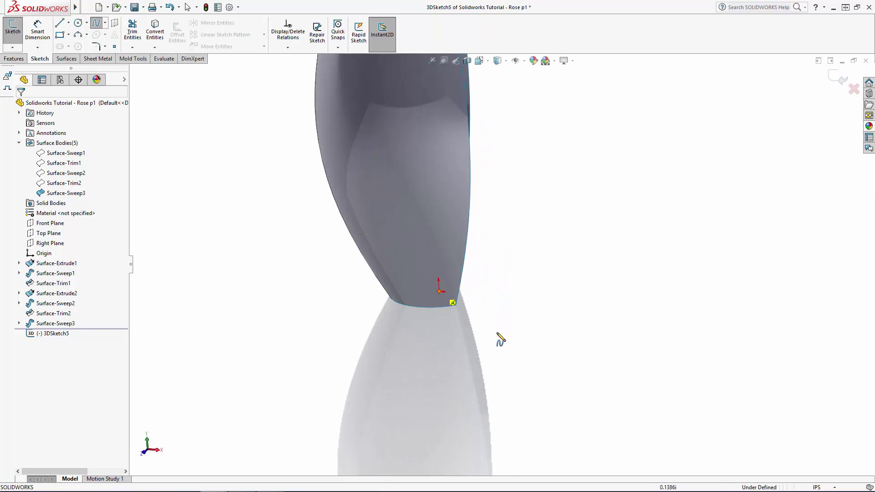
{"action": "scroll", "coordinate": [496, 327], "scroll_direction": "down", "scroll_amount": 3}
{"action": "left_click", "coordinate": [414, 291]}
{"action": "scroll", "coordinate": [414, 291], "scroll_direction": "up", "scroll_amount": 5}
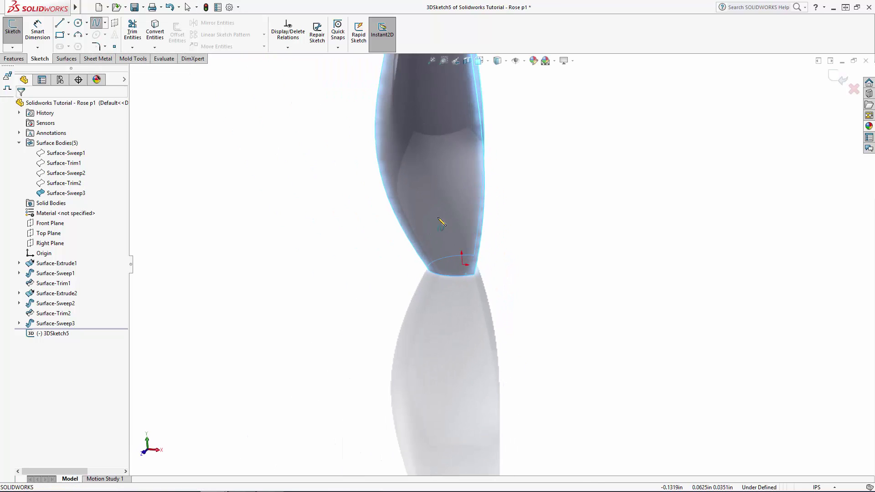
{"action": "left_click", "coordinate": [469, 137]}
{"action": "scroll", "coordinate": [476, 136], "scroll_direction": "up", "scroll_amount": 4}
{"action": "mouse_move", "coordinate": [476, 133]}
{"action": "middle_mouse_down"}
{"action": "mouse_move", "coordinate": [484, 118]}
{"action": "mouse_move", "coordinate": [537, 133]}
{"action": "middle_mouse_up"}
{"action": "mouse_move", "coordinate": [479, 91]}
{"action": "middle_mouse_down"}
{"action": "mouse_move", "coordinate": [518, 92]}
{"action": "mouse_move", "coordinate": [461, 171]}
{"action": "middle_mouse_up"}
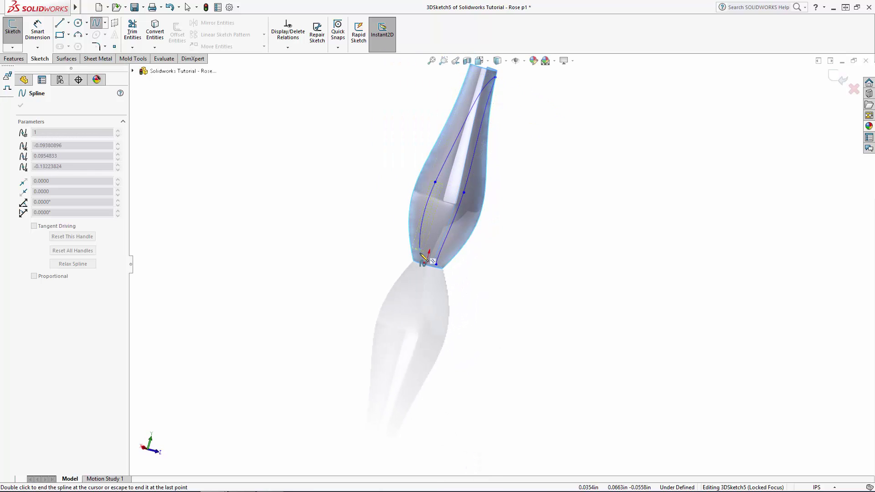
{"action": "key", "text": "Escape"}
Make both lower endpoints of the surface spline coincident with the swept surface's bottom edge.
{"action": "scroll", "coordinate": [462, 255], "scroll_direction": "down", "scroll_amount": 5}
{"action": "left_click", "coordinate": [472, 212]}
{"action": "left_click", "coordinate": [451, 298], "text": "ctrl"}
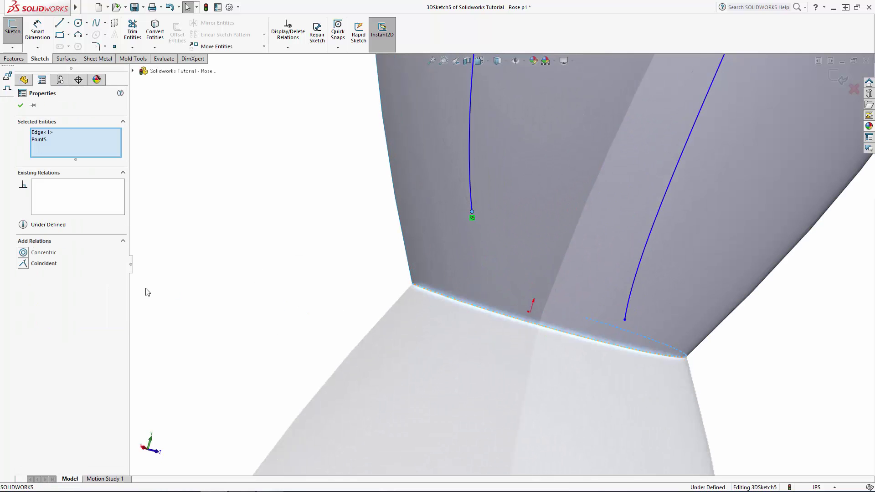
{"action": "left_click", "coordinate": [291, 299]}
{"action": "scroll", "coordinate": [568, 338], "scroll_direction": "up", "scroll_amount": 4}
{"action": "middle_click_drag", "start_coordinate": [523, 294], "coordinate": [637, 300]}
{"action": "scroll", "coordinate": [636, 300], "scroll_direction": "down", "scroll_amount": 3}
{"action": "left_click", "coordinate": [535, 303]}
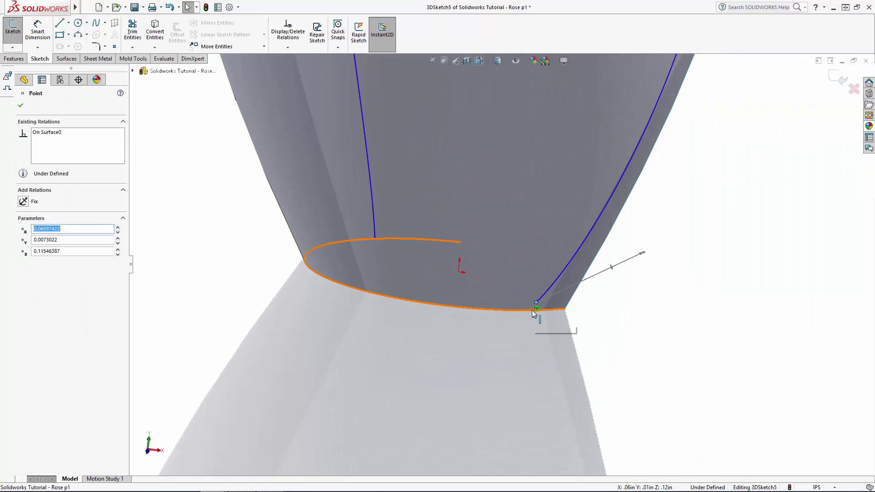
{"action": "left_click", "coordinate": [531, 309], "text": "ctrl"}
{"action": "left_click", "coordinate": [609, 345]}
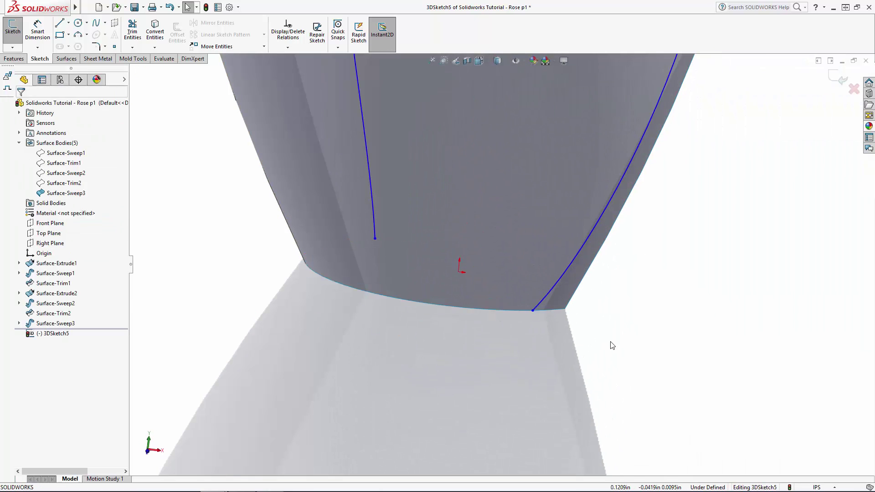
Adjust the tangent handle at the spline's first lower end and move that side's middle point outward toward the surface's edge.
{"action": "left_click", "coordinate": [561, 276]}
{"action": "left_click_drag", "start_coordinate": [644, 264], "coordinate": [656, 243]}
{"action": "scroll", "coordinate": [681, 293], "scroll_direction": "up", "scroll_amount": 6}
{"action": "scroll", "coordinate": [557, 174], "scroll_direction": "down", "scroll_amount": 4}
{"action": "scroll", "coordinate": [547, 178], "scroll_direction": "up", "scroll_amount": 3}
{"action": "scroll", "coordinate": [524, 196], "scroll_direction": "down", "scroll_amount": 5}
{"action": "left_click_drag", "start_coordinate": [488, 262], "coordinate": [496, 258]}
Pull the upper tangent handle of that middle spline point so the curve follows the surface's side edge.
{"action": "scroll", "coordinate": [521, 284], "scroll_direction": "up", "scroll_amount": 5}
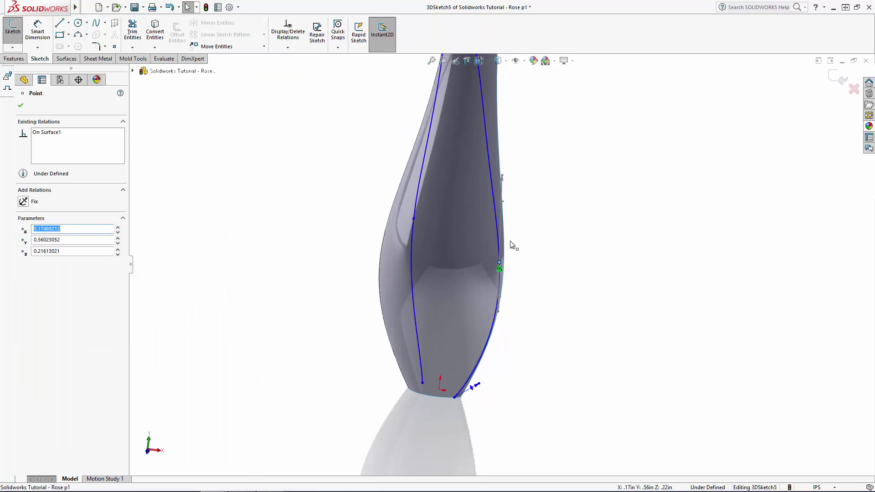
{"action": "scroll", "coordinate": [513, 208], "scroll_direction": "down", "scroll_amount": 5}
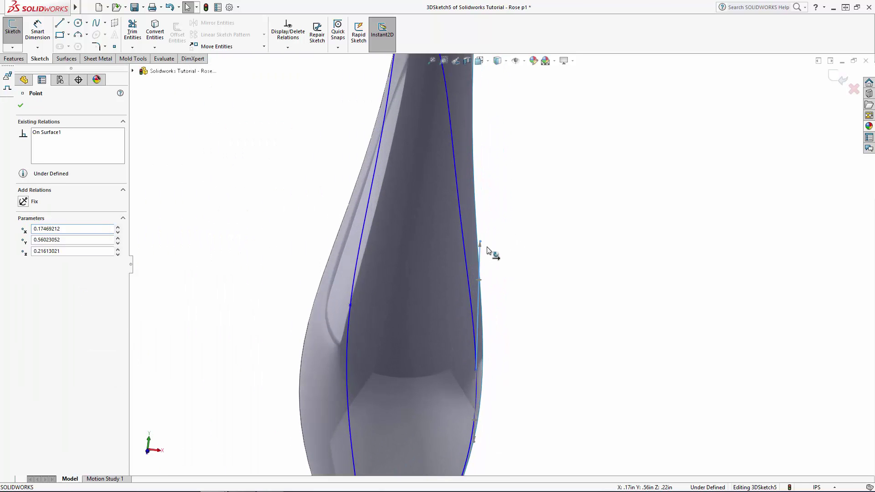
{"action": "left_click_drag", "start_coordinate": [487, 247], "coordinate": [490, 249]}
{"action": "scroll", "coordinate": [524, 295], "scroll_direction": "up", "scroll_amount": 5}
{"action": "scroll", "coordinate": [461, 148], "scroll_direction": "down", "scroll_amount": 6}
{"action": "middle_click_drag", "start_coordinate": [461, 148], "coordinate": [529, 138]}
{"action": "left_click_drag", "start_coordinate": [489, 119], "coordinate": [481, 94]}
Move the opposite side's middle spline point outward, lengthen its upper tangent to widen the petal outline, and exit the sketch.
{"action": "key", "text": "ctrl+1"}
{"action": "scroll", "coordinate": [450, 337], "scroll_direction": "down", "scroll_amount": 2}
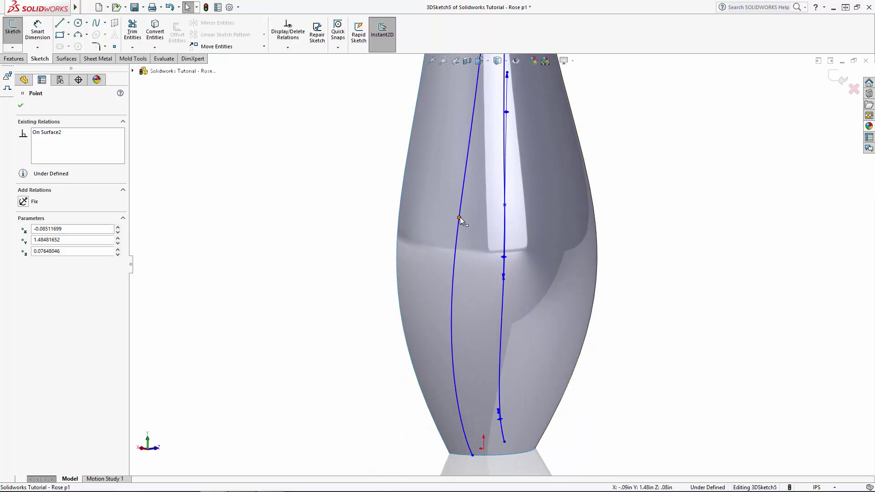
{"action": "left_click_drag", "start_coordinate": [459, 220], "coordinate": [424, 220]}
{"action": "left_click_drag", "start_coordinate": [441, 94], "coordinate": [430, 78]}
{"action": "left_click_drag", "start_coordinate": [423, 220], "coordinate": [413, 229]}
{"action": "left_click", "coordinate": [361, 303]}
{"action": "scroll", "coordinate": [361, 304], "scroll_direction": "up", "scroll_amount": 5}
{"action": "middle_click_drag", "start_coordinate": [405, 269], "coordinate": [437, 260]}
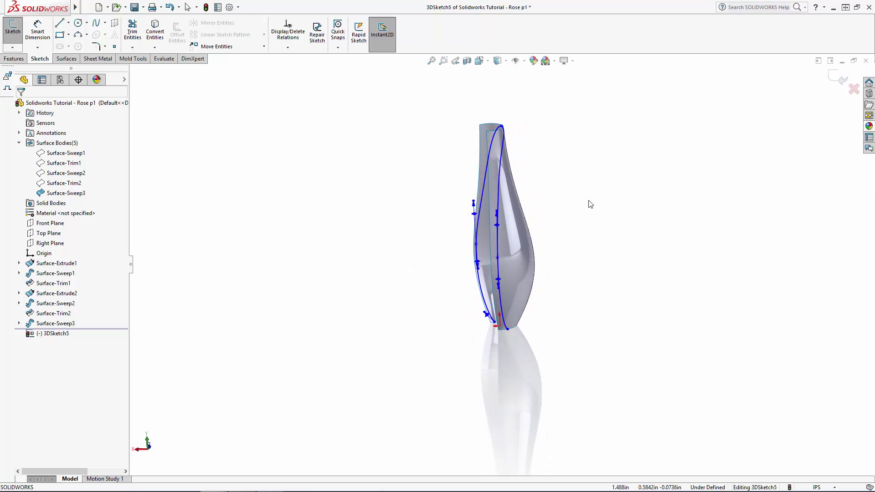
{"action": "left_click", "coordinate": [837, 79]}
Start a new sketch on the Top Plane and view it from below.
{"action": "middle_click_drag", "start_coordinate": [623, 222], "coordinate": [645, 229]}
{"action": "scroll", "coordinate": [646, 229], "scroll_direction": "down", "scroll_amount": 3}
{"action": "left_click", "coordinate": [49, 234]}
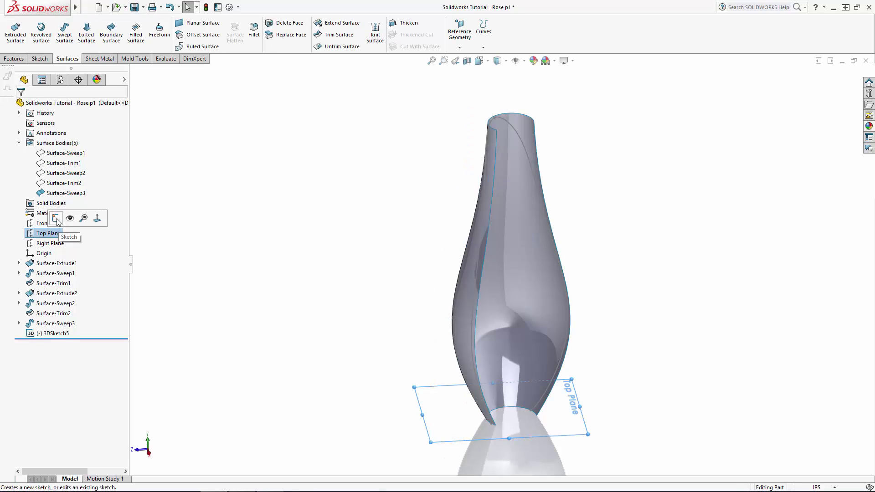
{"action": "left_click", "coordinate": [55, 219]}
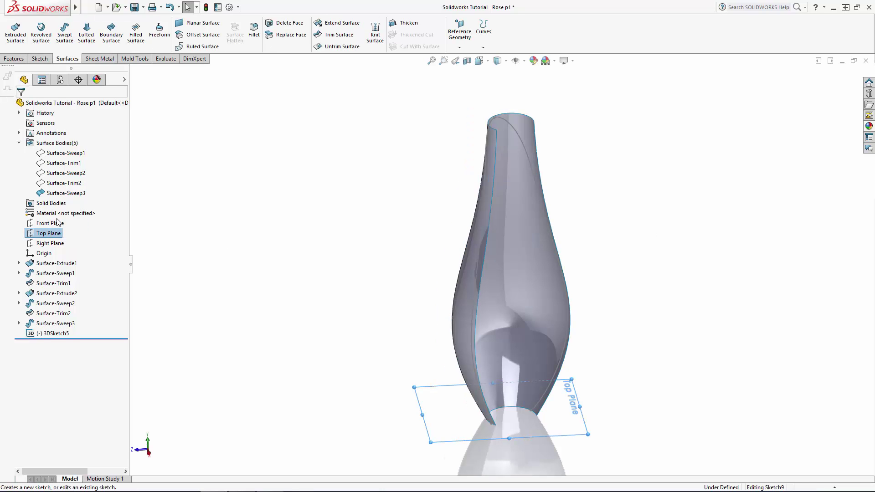
{"action": "left_click", "coordinate": [485, 65]}
{"action": "left_click", "coordinate": [531, 111]}
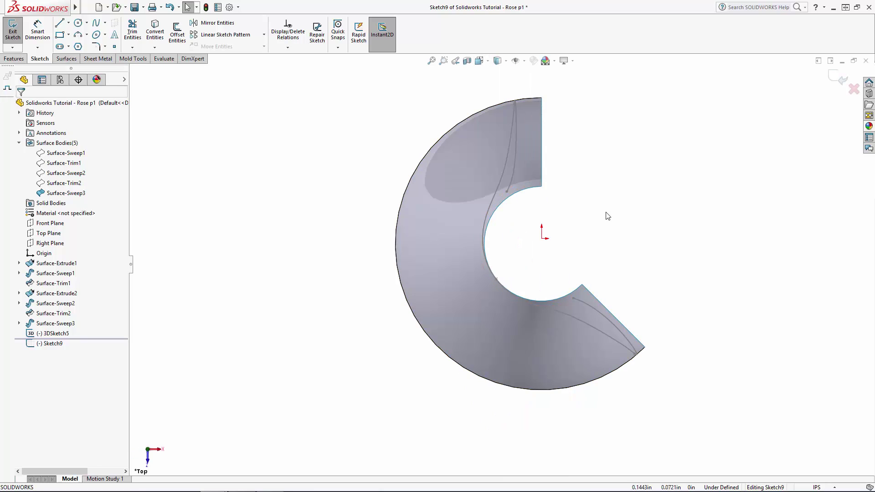
{"action": "left_click", "coordinate": [486, 65]}
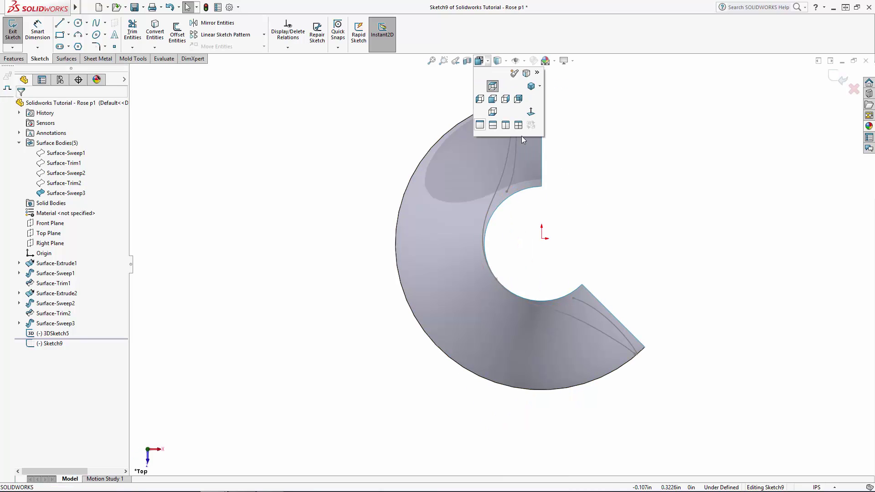
{"action": "left_click", "coordinate": [530, 113]}
Draw a slanted line about 0.033 in long across the surface's bottom edge and make its midpoint the spline's lower endpoint.
{"action": "scroll", "coordinate": [607, 271], "scroll_direction": "down", "scroll_amount": 5}
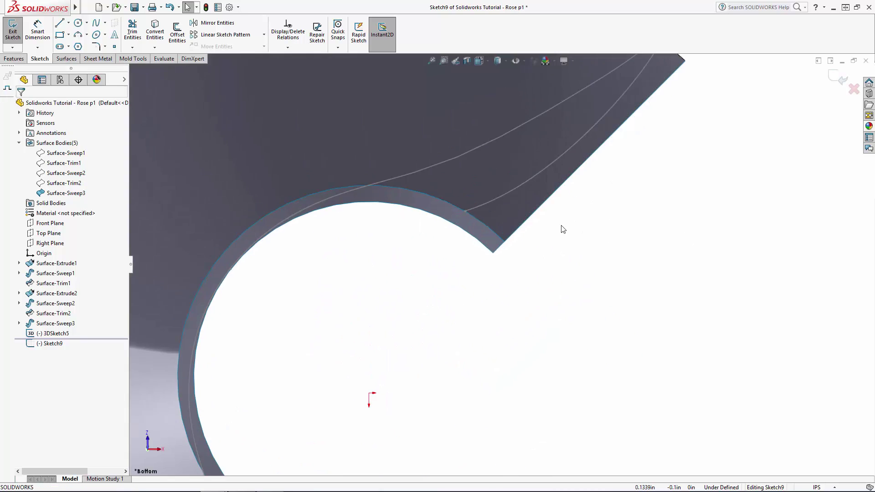
{"action": "key", "text": "l"}
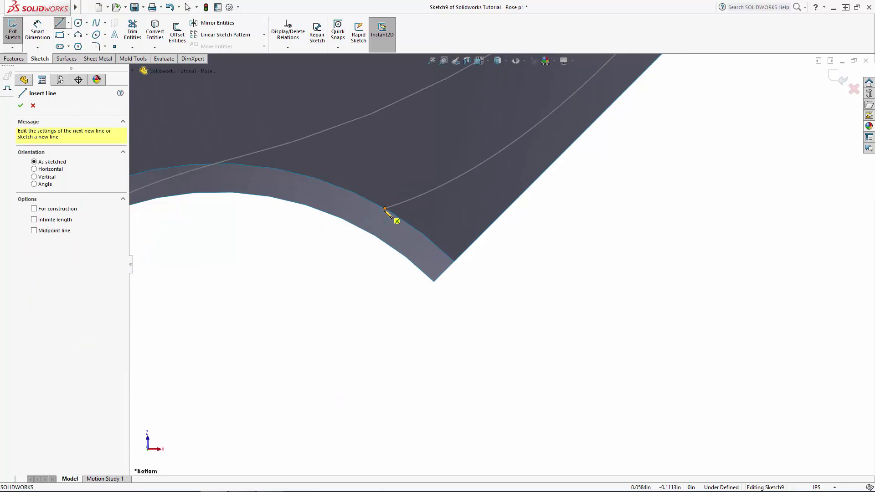
{"action": "left_click_drag", "start_coordinate": [360, 248], "coordinate": [405, 175]}
{"action": "key", "text": "Escape"}
{"action": "left_click", "coordinate": [378, 218]}
{"action": "left_click", "coordinate": [384, 208], "text": "ctrl"}
{"action": "key", "text": "Escape"}
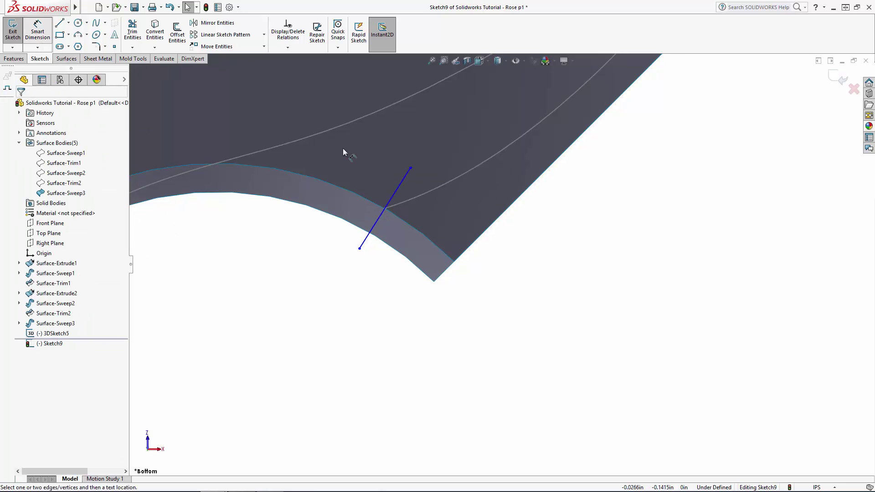
Set the short slanted line's length to 0.015 in.
{"action": "left_click", "coordinate": [402, 188]}
{"action": "left_click", "coordinate": [524, 291]}
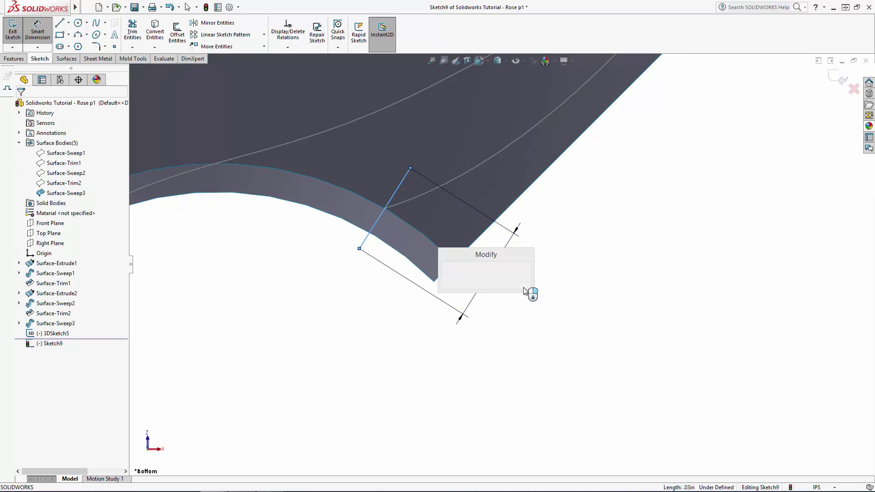
{"action": "type", "text": ".015"}
{"action": "key", "text": "Return"}
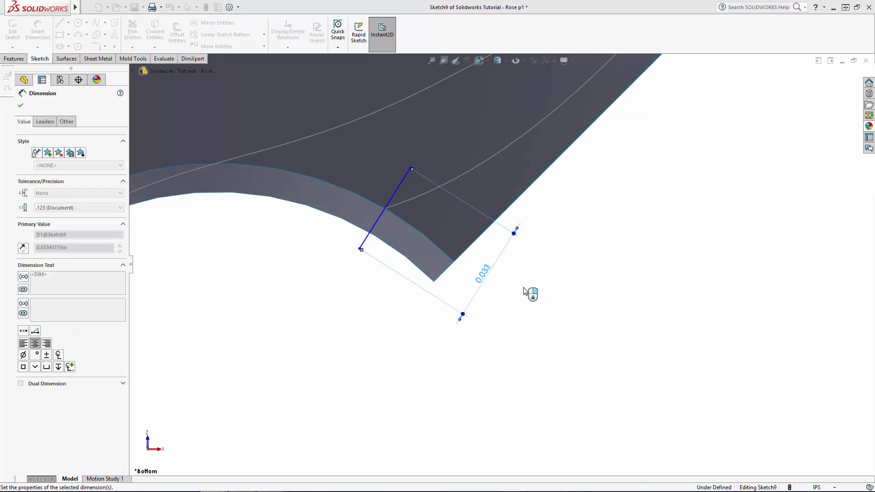
{"action": "scroll", "coordinate": [565, 272], "scroll_direction": "up", "scroll_amount": 8}
{"action": "middle_click_drag", "start_coordinate": [567, 273], "coordinate": [552, 211]}
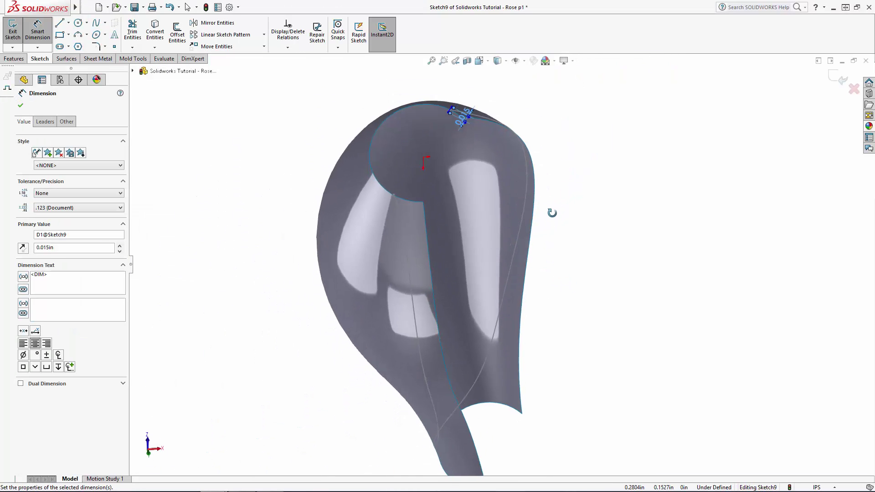
Exit the short line sketch and sweep it as a surface along the 3D spline outlining the petal.
{"action": "left_click", "coordinate": [836, 81]}
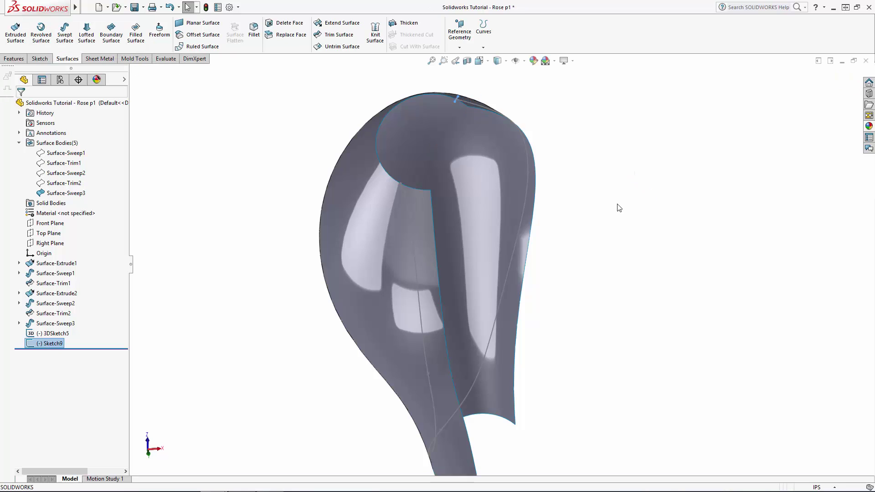
{"action": "mouse_move", "coordinate": [614, 205]}
{"action": "middle_mouse_down"}
{"action": "mouse_move", "coordinate": [591, 319]}
{"action": "mouse_move", "coordinate": [426, 361]}
{"action": "mouse_move", "coordinate": [428, 275]}
{"action": "mouse_move", "coordinate": [445, 397]}
{"action": "middle_mouse_up"}
{"action": "scroll", "coordinate": [445, 396], "scroll_direction": "down", "scroll_amount": 6}
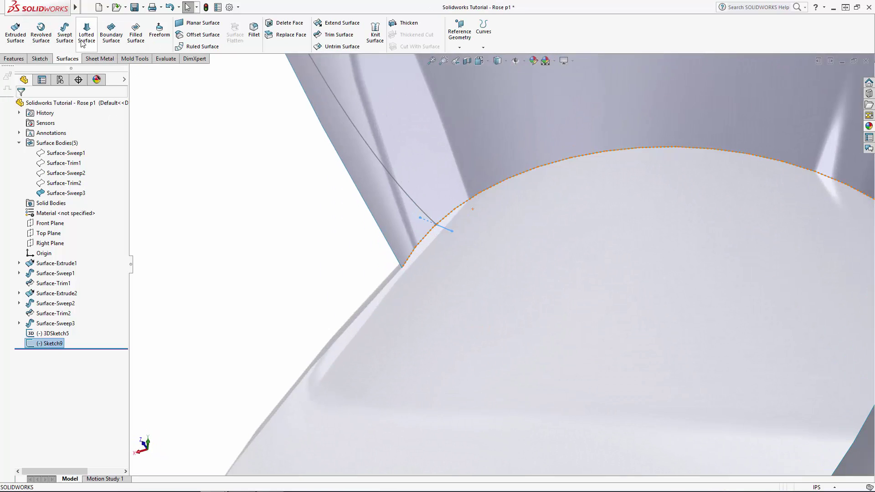
{"action": "left_click", "coordinate": [65, 33]}
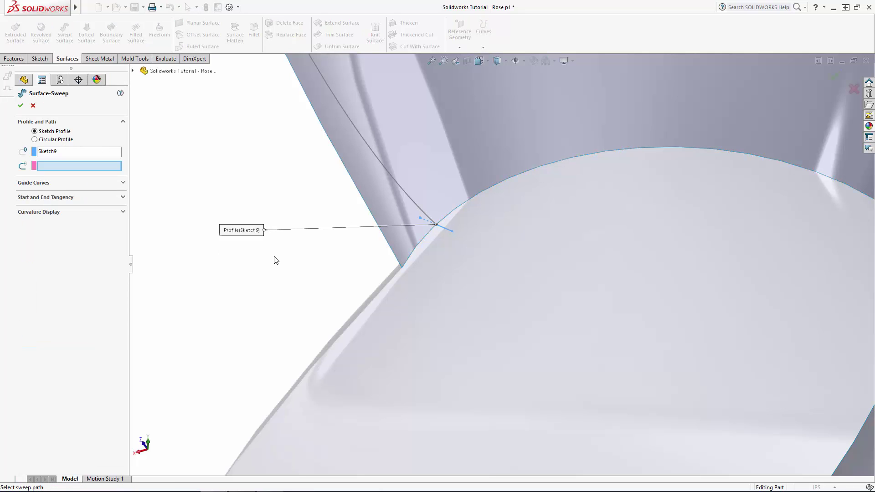
{"action": "left_click", "coordinate": [402, 192]}
{"action": "scroll", "coordinate": [522, 302], "scroll_direction": "up", "scroll_amount": 10}
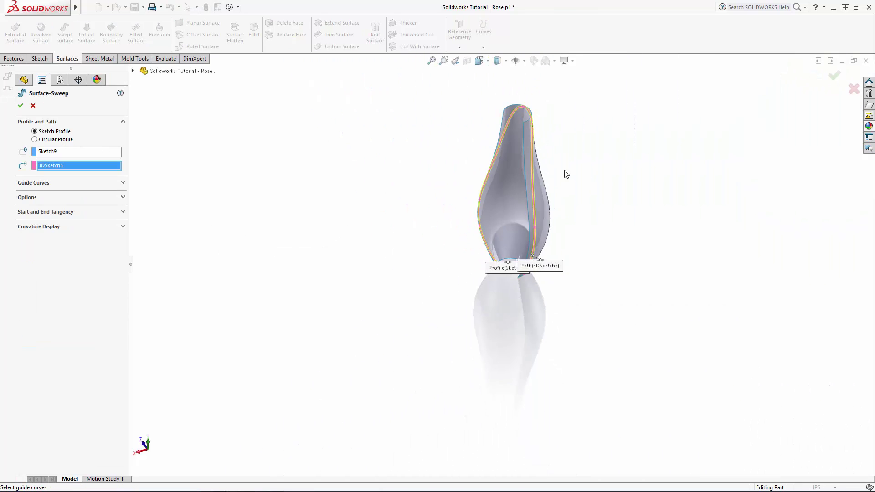
{"action": "scroll", "coordinate": [516, 143], "scroll_direction": "down", "scroll_amount": 4}
{"action": "middle_click_drag", "start_coordinate": [516, 144], "coordinate": [497, 88]}
{"action": "scroll", "coordinate": [574, 264], "scroll_direction": "up", "scroll_amount": 5}
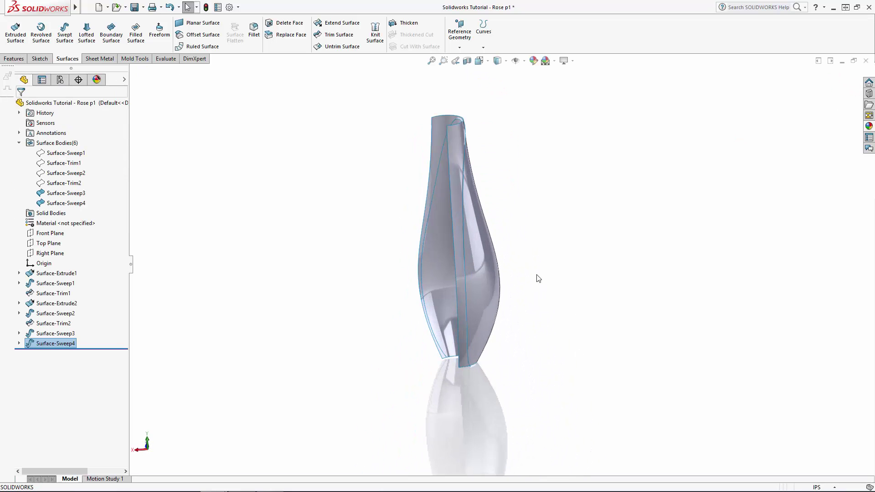
Trim the outer petal surface with the new narrow swept surface, removing the region outside the spline outline.
{"action": "left_click", "coordinate": [348, 36]}
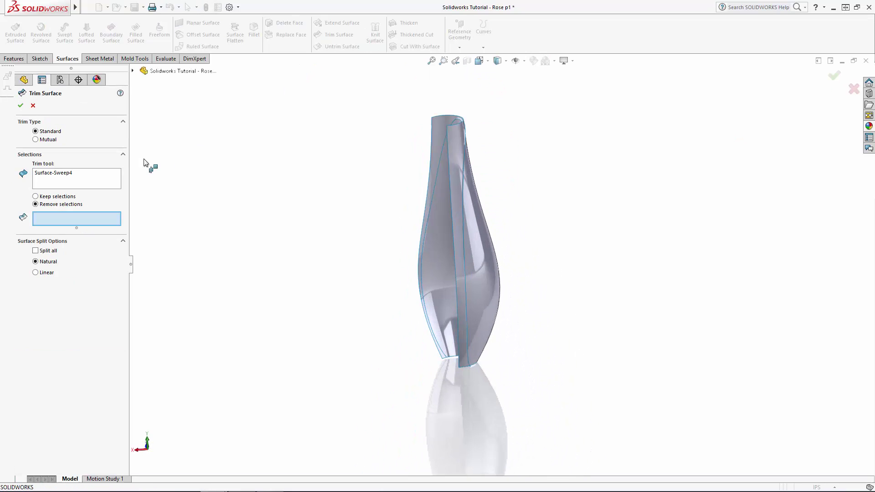
{"action": "left_click", "coordinate": [71, 220]}
{"action": "left_click", "coordinate": [438, 125]}
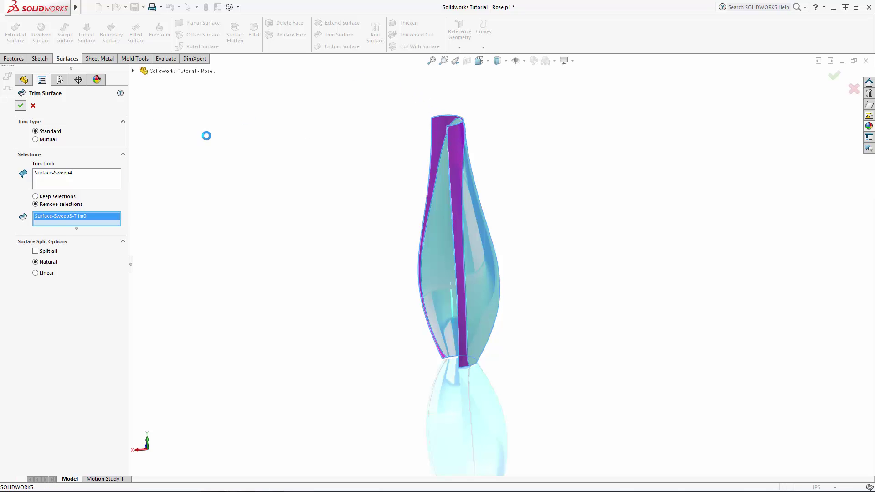
Hide the narrow swept trimming surface and show the two trimmed core surfaces, Surface-Trim1 and Surface-Trim2.
{"action": "left_click", "coordinate": [79, 195]}
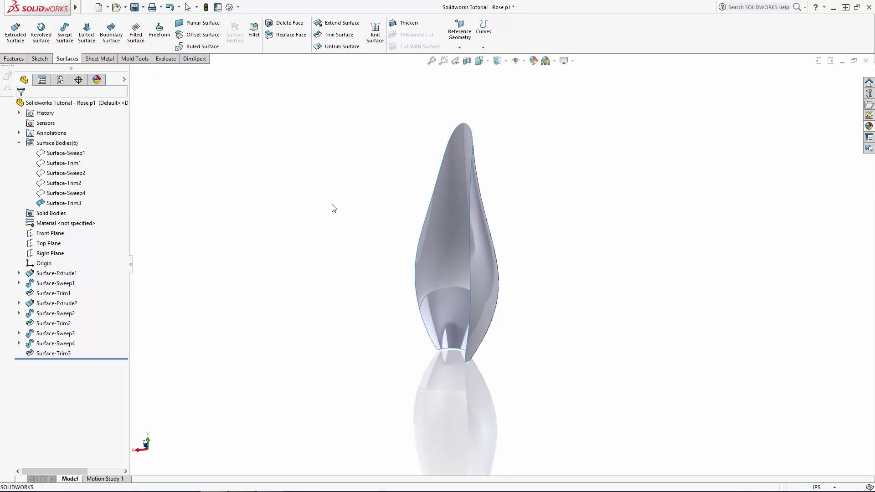
{"action": "left_click", "coordinate": [79, 165]}
{"action": "left_click", "coordinate": [76, 186], "text": "ctrl"}
{"action": "left_click", "coordinate": [83, 171]}
{"action": "scroll", "coordinate": [273, 202], "scroll_direction": "down", "scroll_amount": 1}
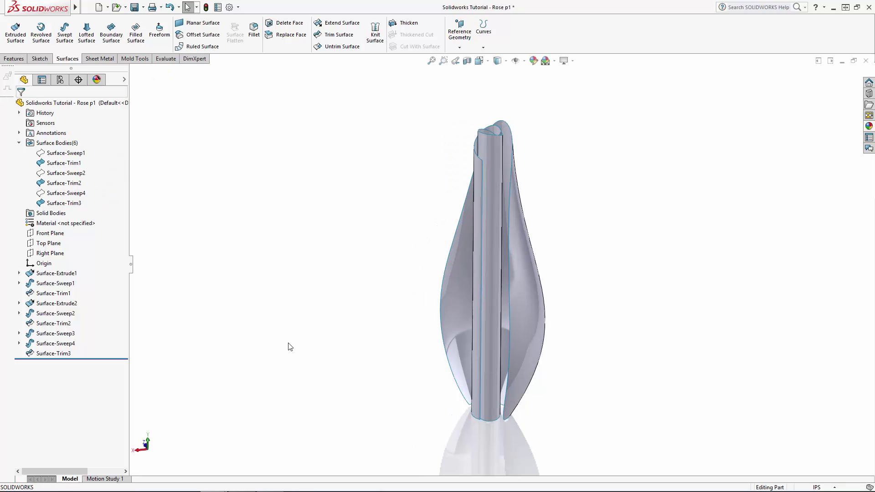
Thicken the inner spiral core surface Surface-Trim1 to both sides with a thickness of 0.003 in.
{"action": "left_click", "coordinate": [414, 28]}
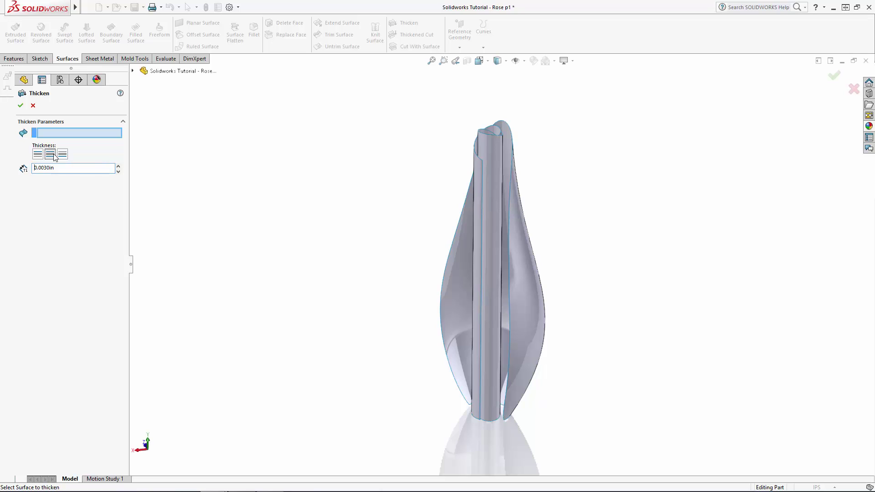
{"action": "scroll", "coordinate": [497, 150], "scroll_direction": "down", "scroll_amount": 5}
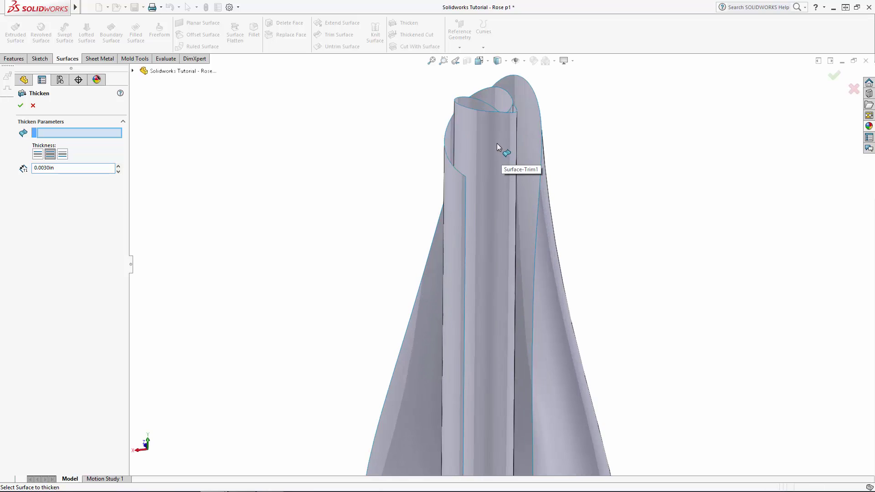
{"action": "left_click", "coordinate": [496, 143]}
{"action": "middle_click_drag", "start_coordinate": [367, 120], "coordinate": [378, 179]}
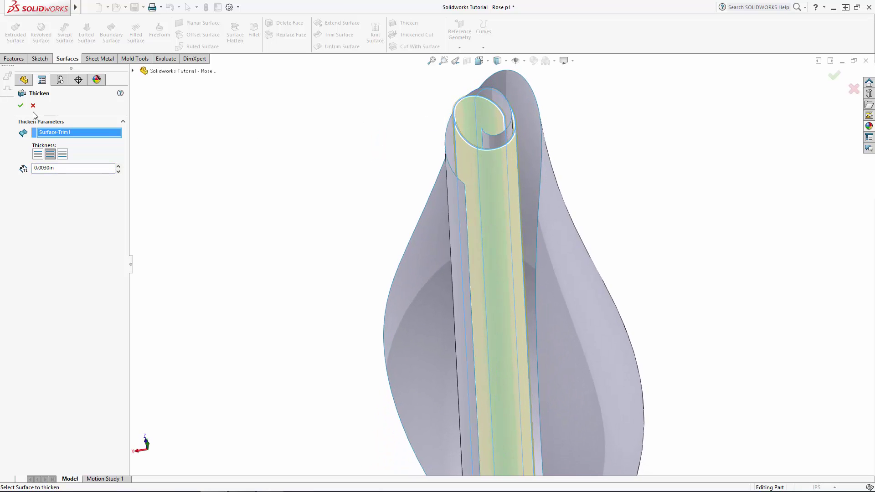
{"action": "left_click", "coordinate": [20, 105]}
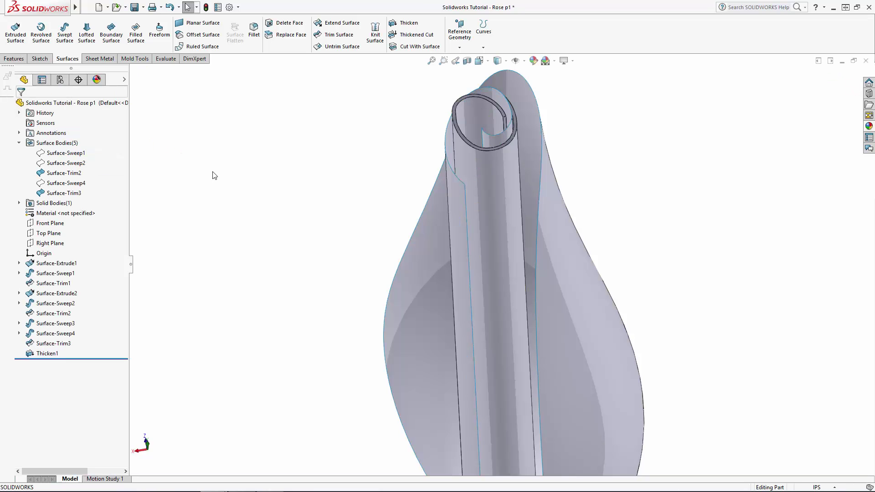
Thicken the second core surface Surface-Trim2 to both sides by 0.003 in with the result merged.
{"action": "left_click", "coordinate": [408, 23]}
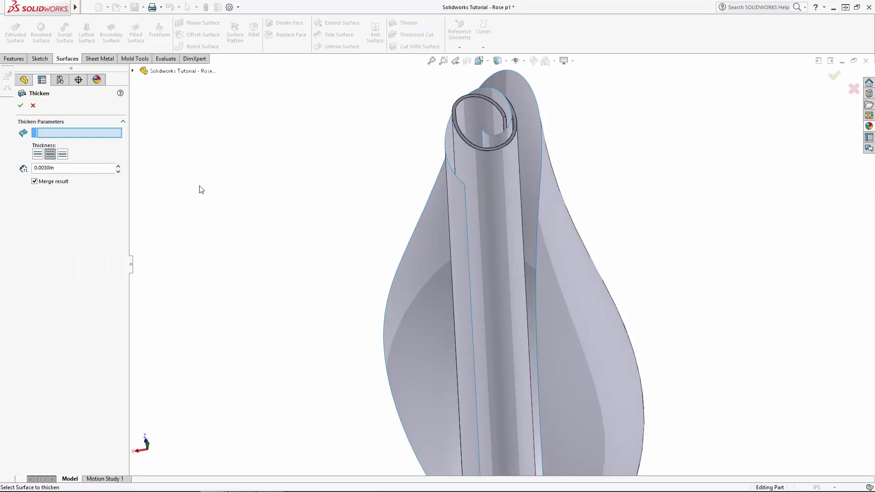
{"action": "left_click", "coordinate": [463, 227]}
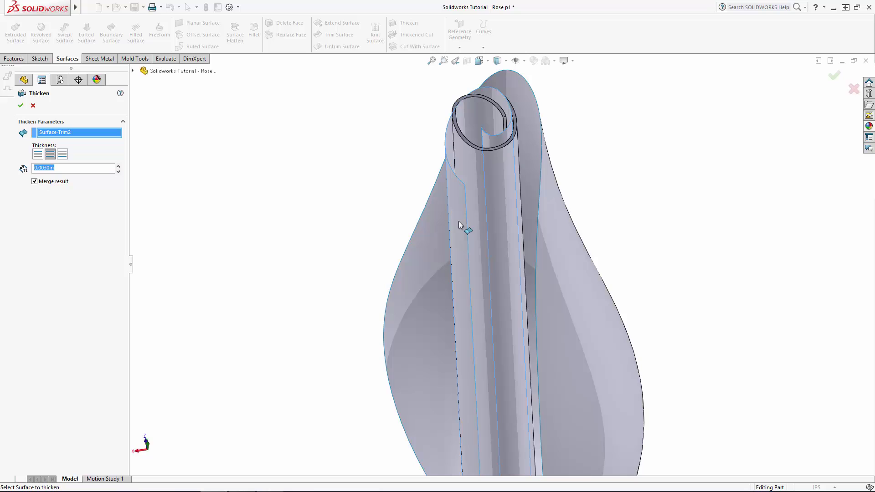
{"action": "left_click", "coordinate": [21, 105]}
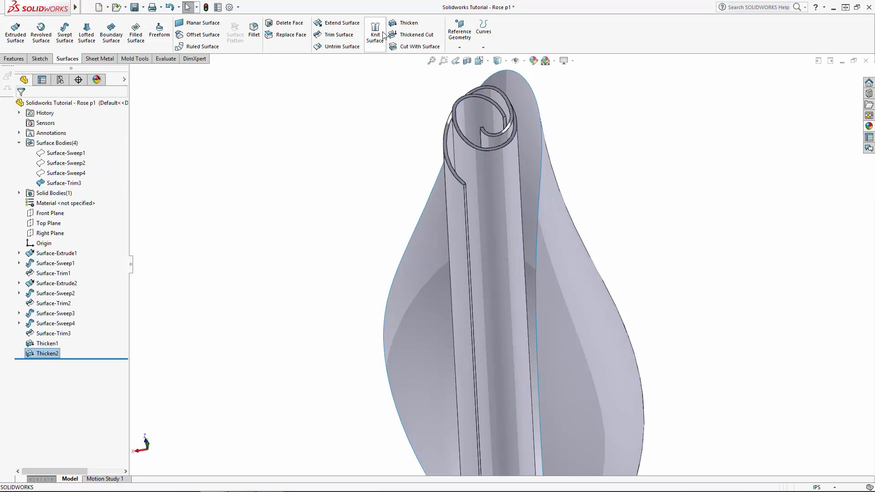
Thicken the trimmed outer petal surface Surface-Trim3 to both sides with a thickness of 0.003 in.
{"action": "left_click", "coordinate": [409, 23]}
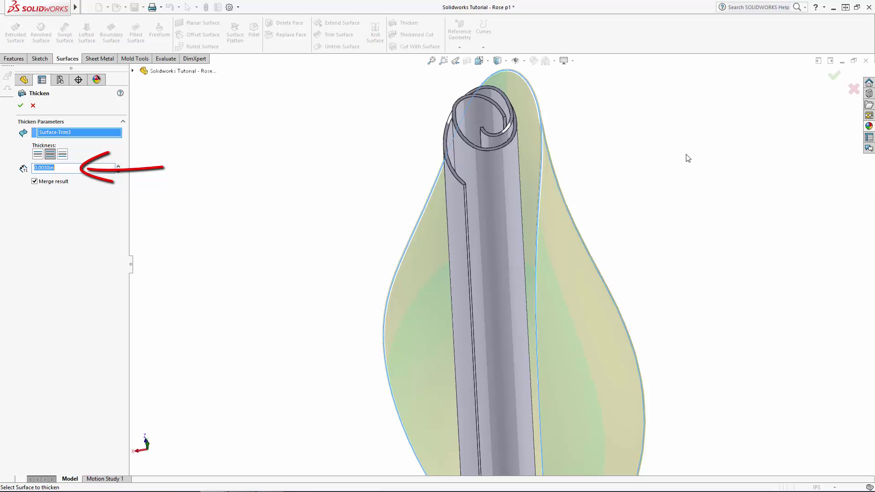
{"action": "left_click", "coordinate": [834, 76]}
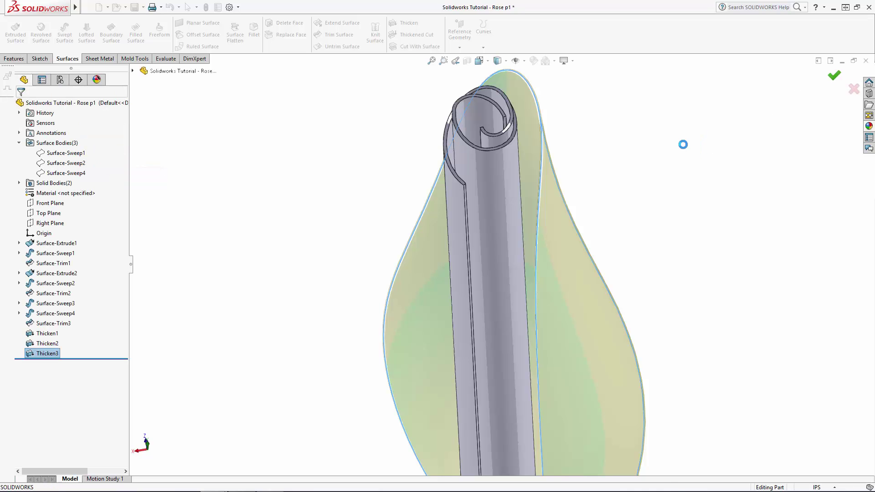
{"action": "left_click", "coordinate": [642, 150]}
{"action": "scroll", "coordinate": [642, 150], "scroll_direction": "up", "scroll_amount": 6}
{"action": "middle_click_drag", "start_coordinate": [587, 257], "coordinate": [582, 202]}
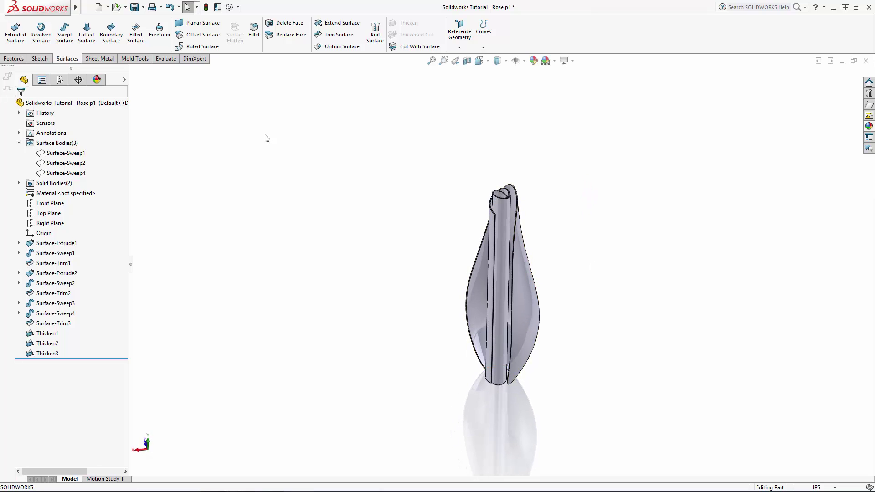
Set up a Move/Copy Body operation on the thickened outer petal with the origin as its rotation reference.
{"action": "left_click", "coordinate": [18, 59]}
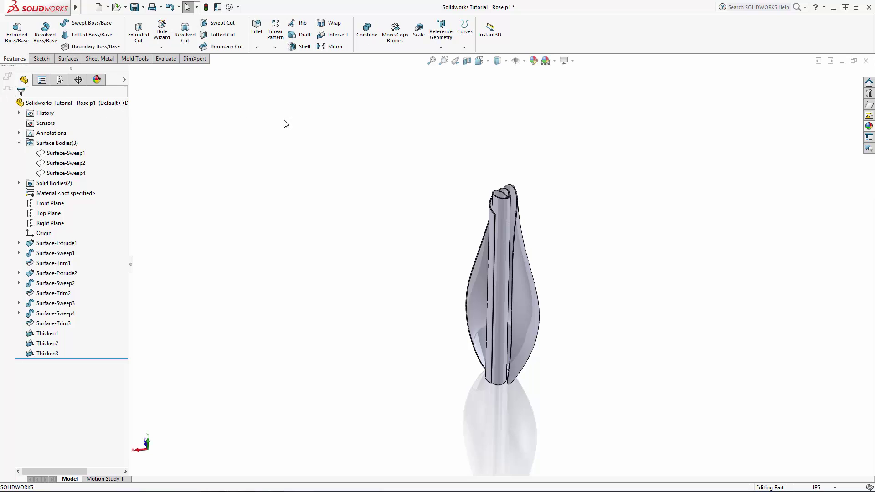
{"action": "left_click", "coordinate": [399, 37]}
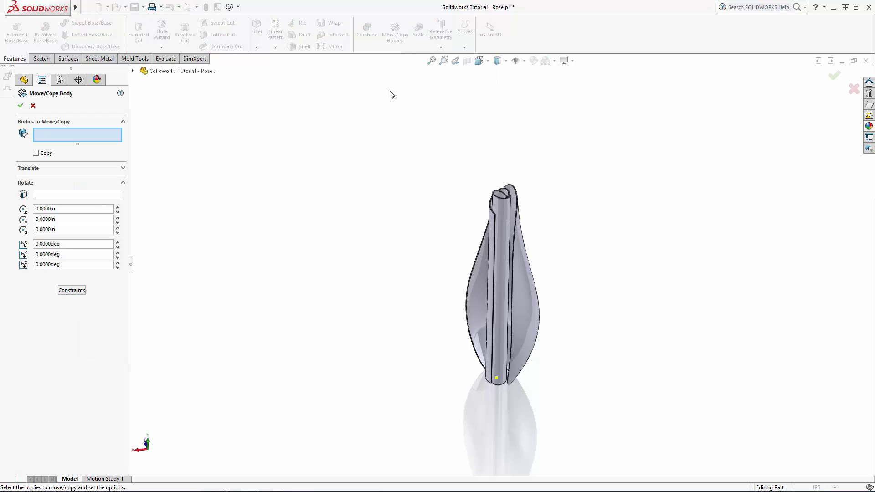
{"action": "left_click", "coordinate": [529, 288]}
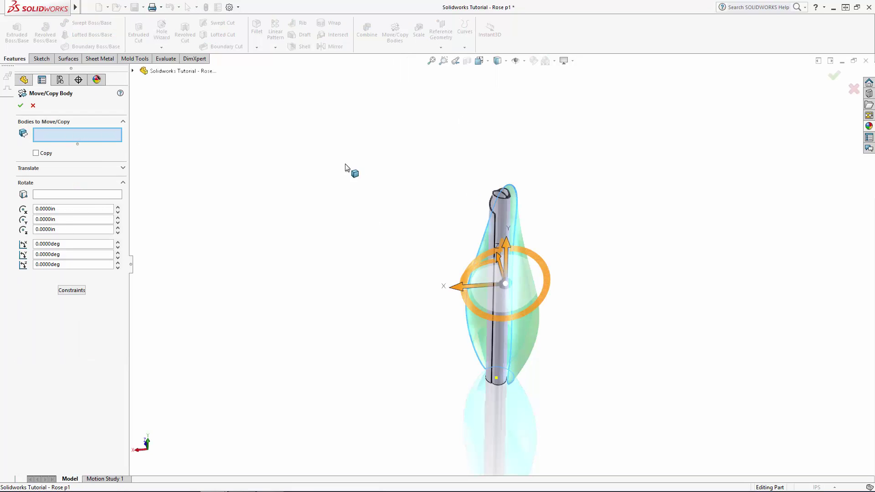
{"action": "left_click", "coordinate": [56, 197]}
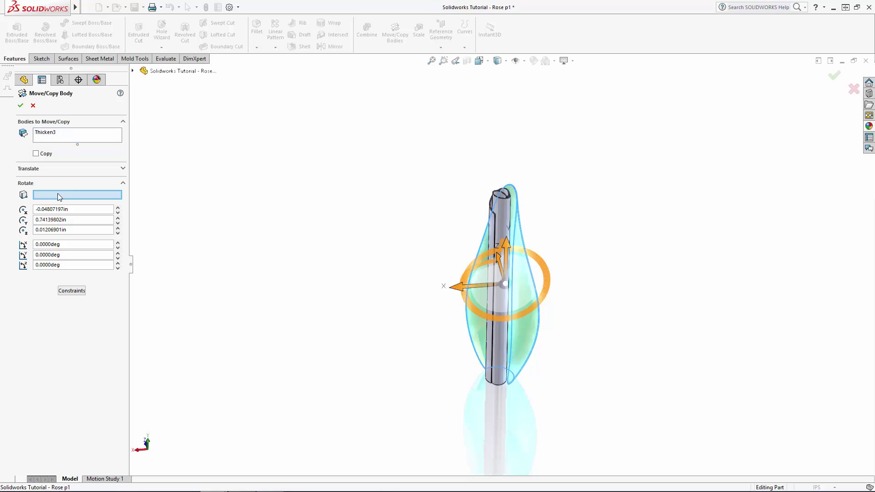
{"action": "left_click", "coordinate": [133, 71]}
{"action": "left_click", "coordinate": [177, 203]}
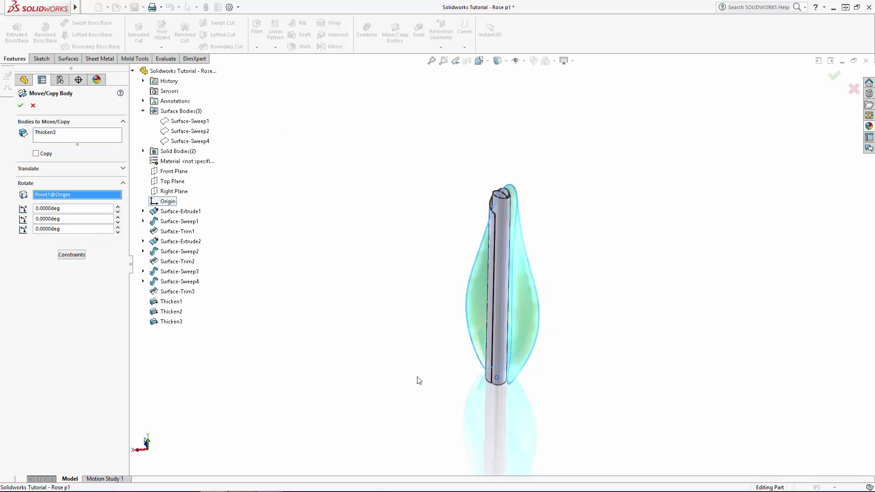
Rotate the petal 180 degrees about the Y axis as one copy, keeping the original body.
{"action": "left_click", "coordinate": [72, 218]}
{"action": "type", "text": "180"}
{"action": "key", "text": "Return"}
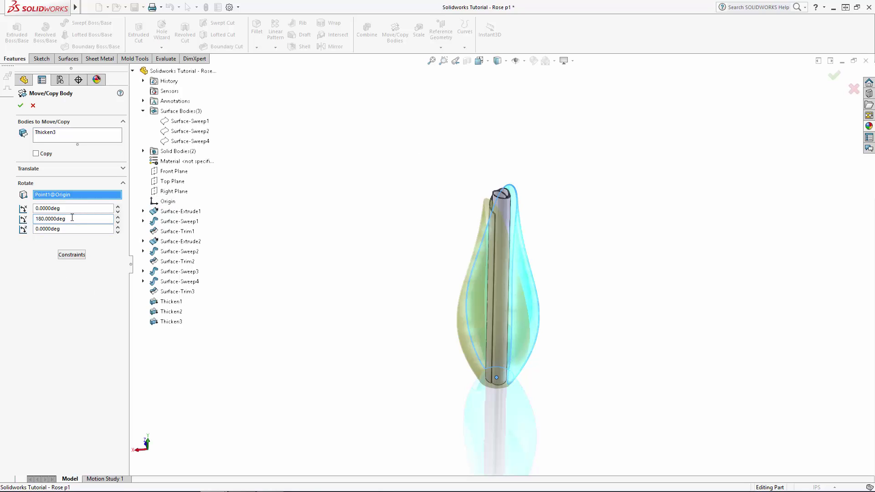
{"action": "left_click", "coordinate": [36, 153]}
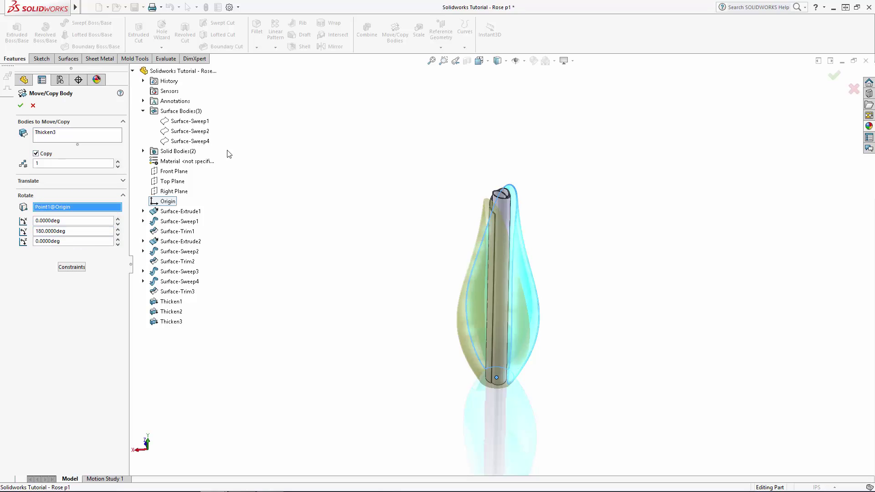
{"action": "left_click", "coordinate": [21, 107]}
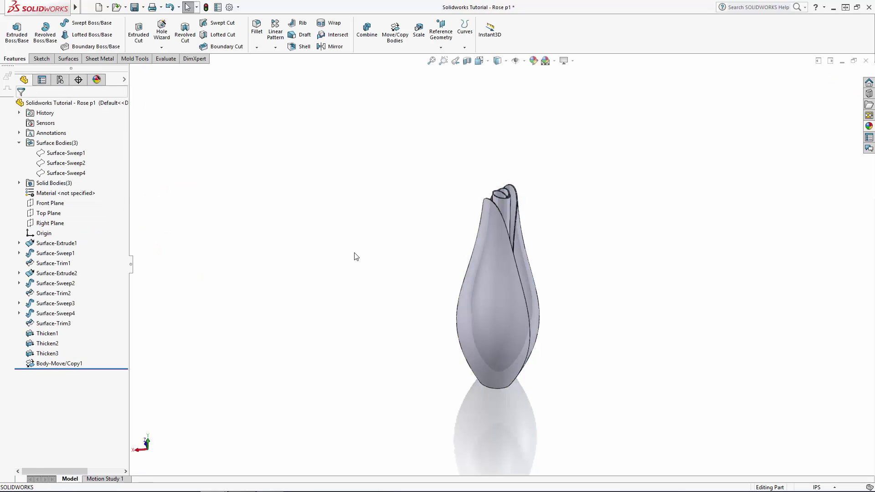
{"action": "middle_click_drag", "start_coordinate": [398, 306], "coordinate": [391, 336]}
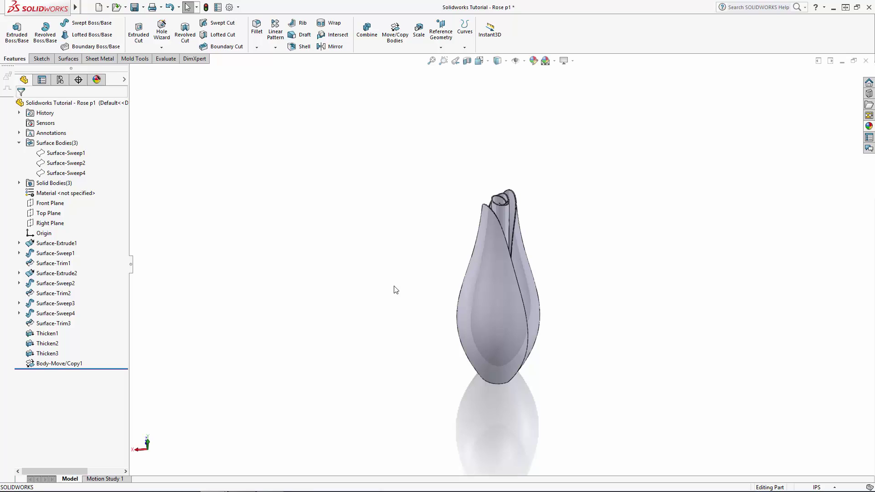
{"action": "middle_click_drag", "start_coordinate": [404, 284], "coordinate": [350, 234], "text": "shift"}
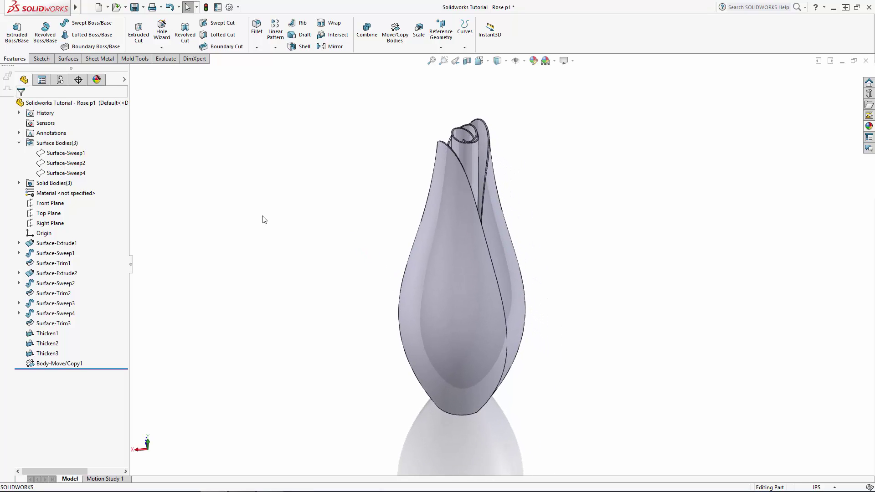